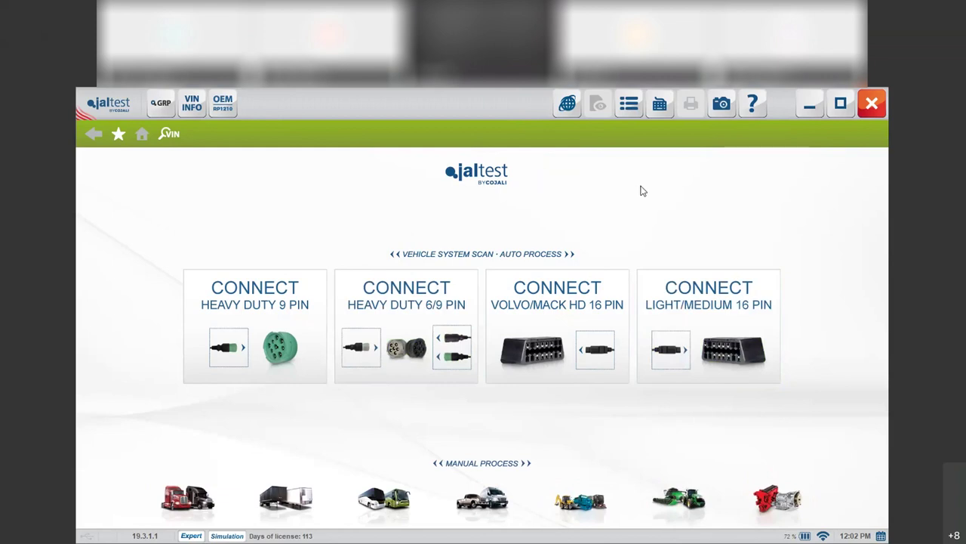
# - Run a connection test on the Jaltest Link diagnostic interface in USB mode and close its settings and the preferences
pyautogui.click(629, 103)
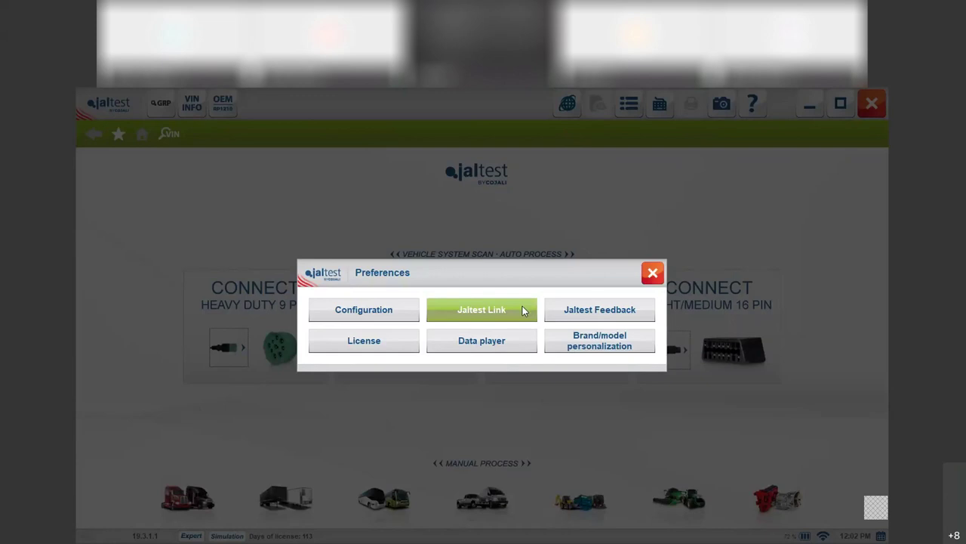
pyautogui.click(522, 305)
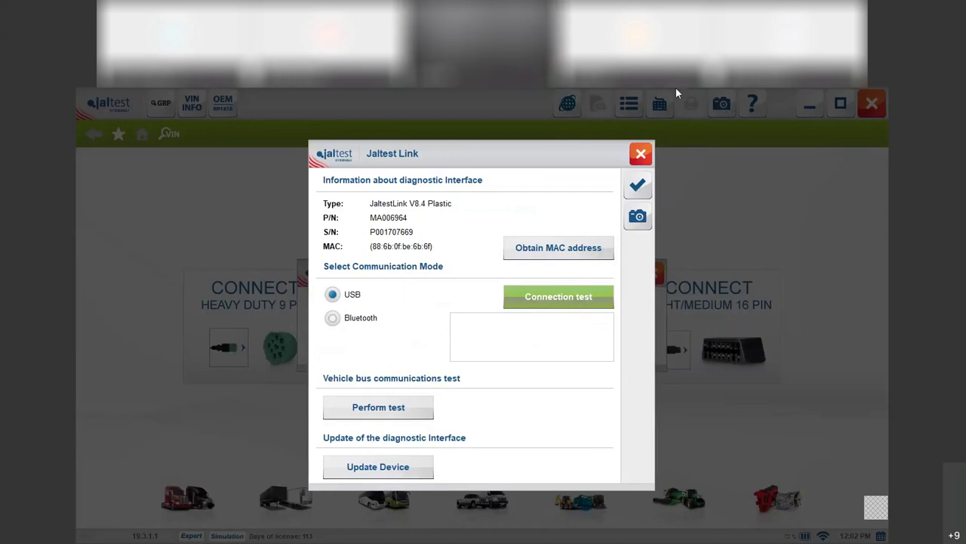
pyautogui.click(572, 303)
pyautogui.click(572, 302)
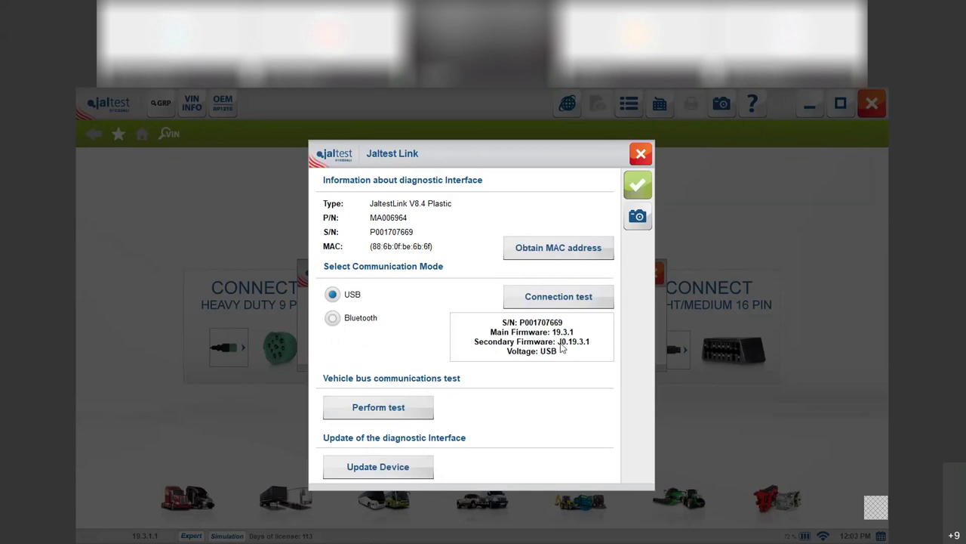
pyautogui.click(638, 186)
pyautogui.click(652, 275)
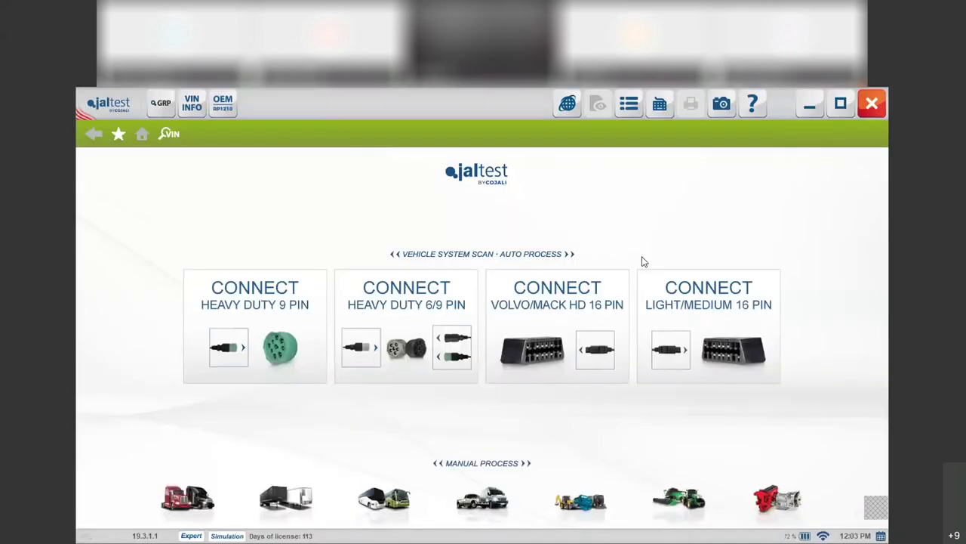
# - In agricultural vehicles, view the SAE Standard J1939 diagnostic connections and return to the brand list
pyautogui.click(675, 495)
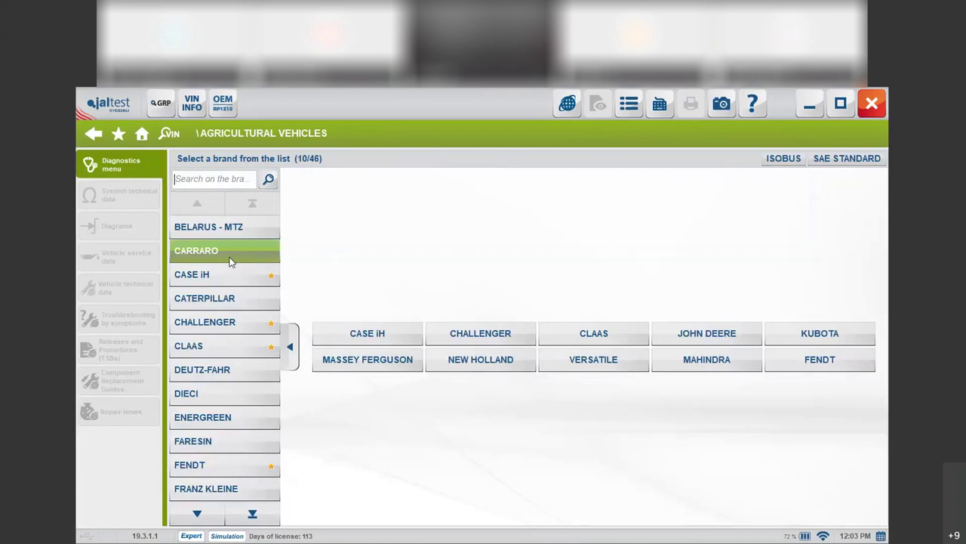
pyautogui.moveTo(197, 259); pyautogui.dragTo(514, 311)
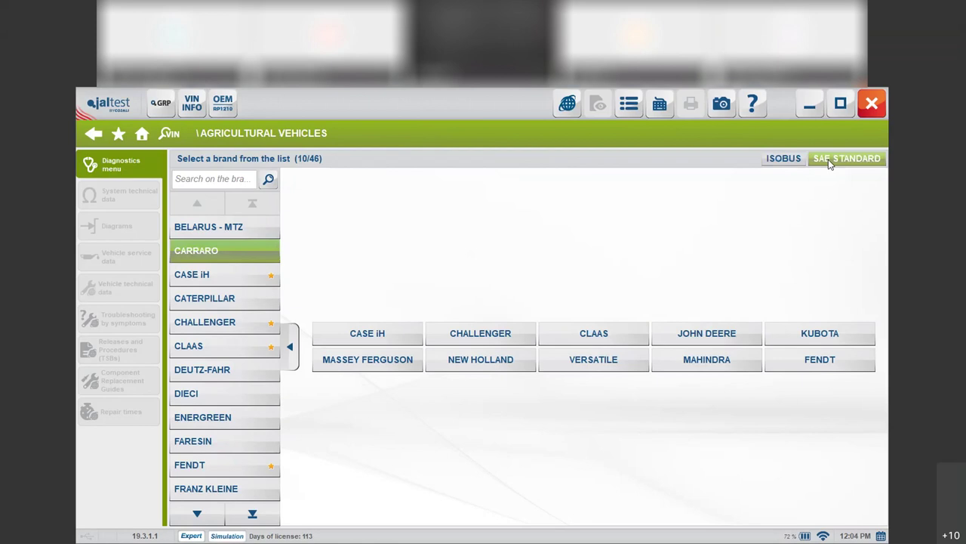
pyautogui.click(829, 162)
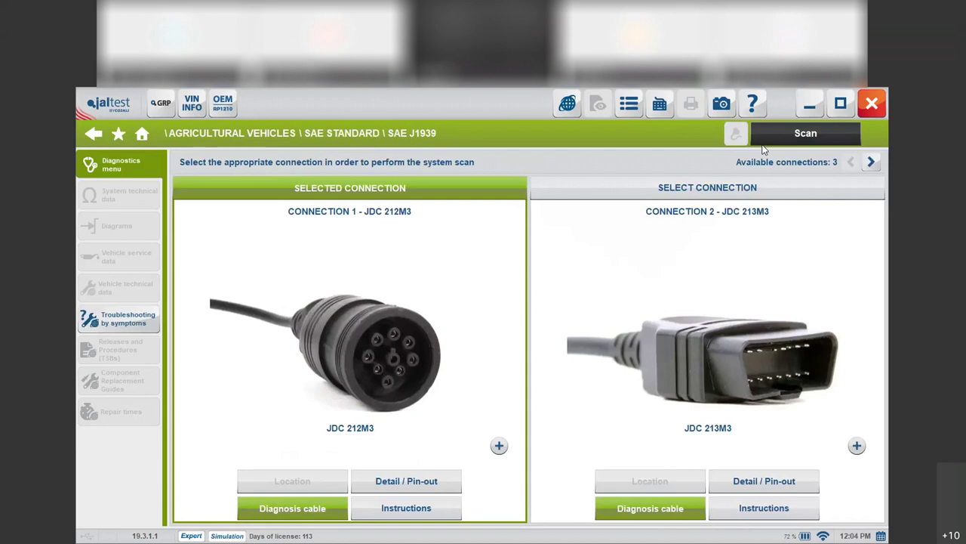
pyautogui.click(92, 135)
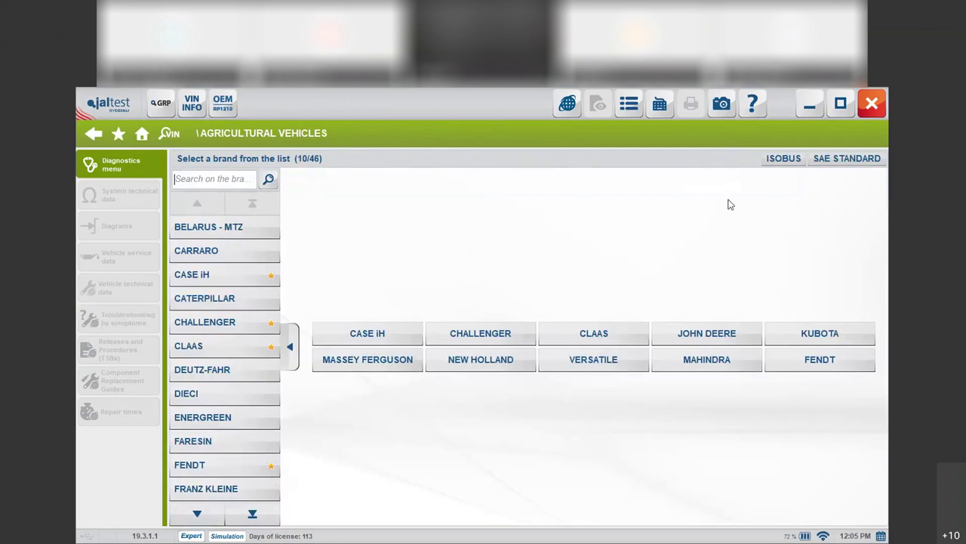
# - View the connection options for the Isobus (ISO 11783) Functionalities Checker and return to the ISOBUS model list
pyautogui.click(782, 161)
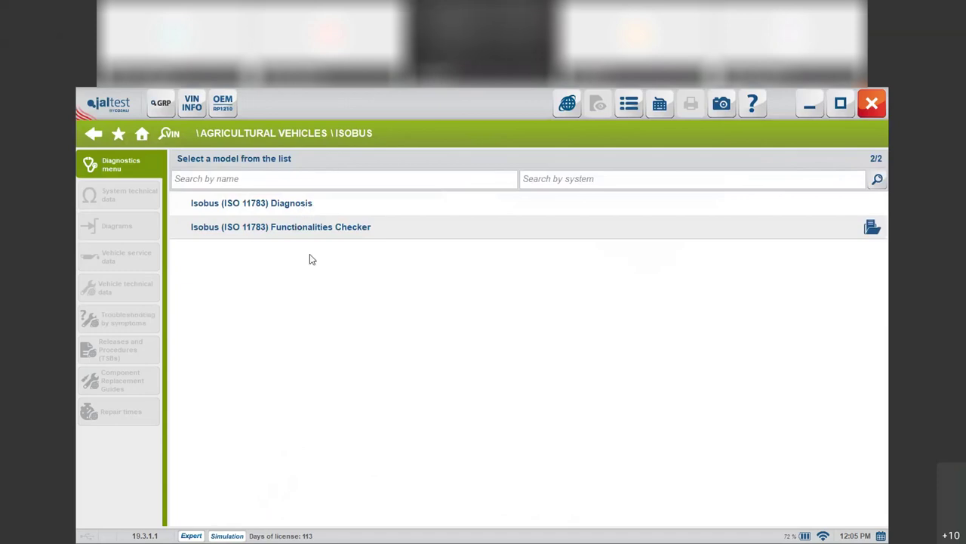
pyautogui.click(300, 233)
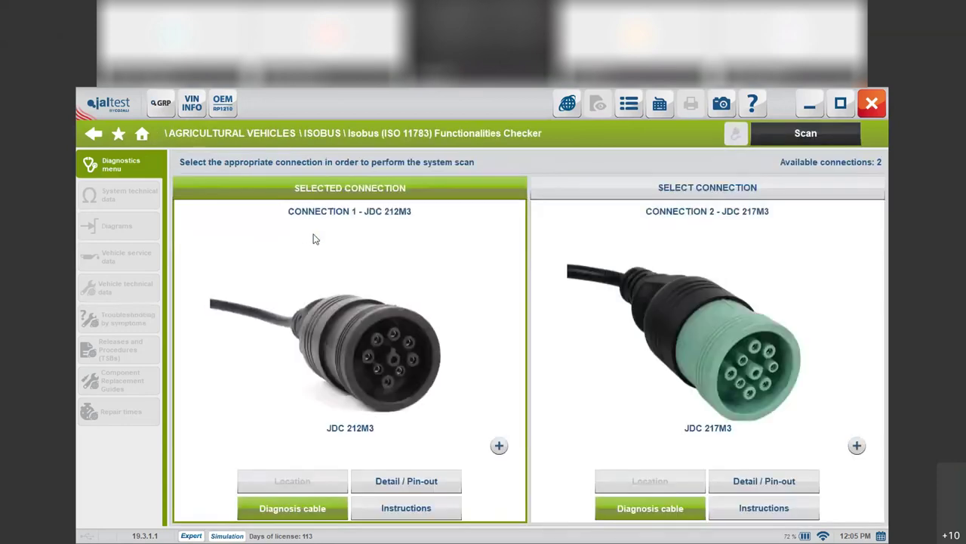
pyautogui.click(93, 134)
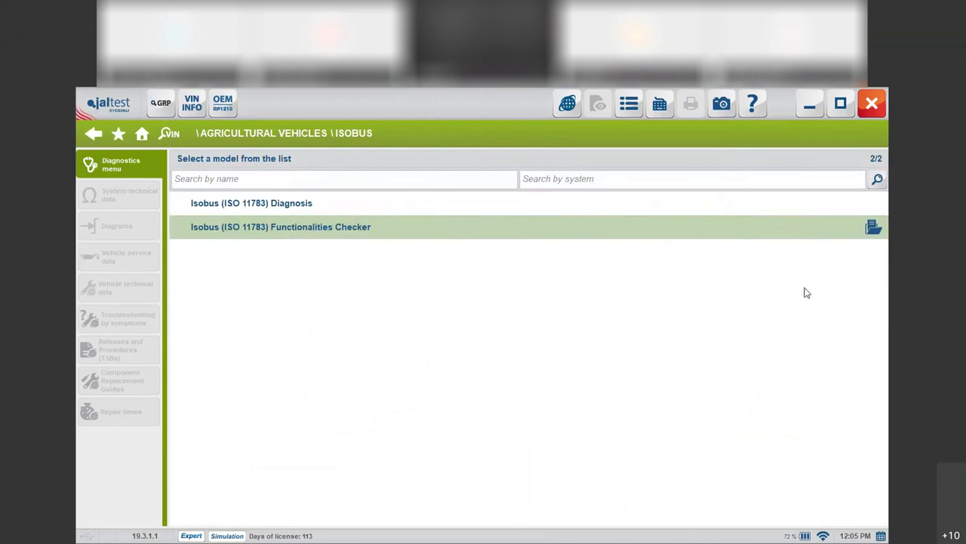
# - Open the saved-file browser for the Isobus Functionalities Checker, cancel it, and go back to the agricultural brand list
pyautogui.click(867, 234)
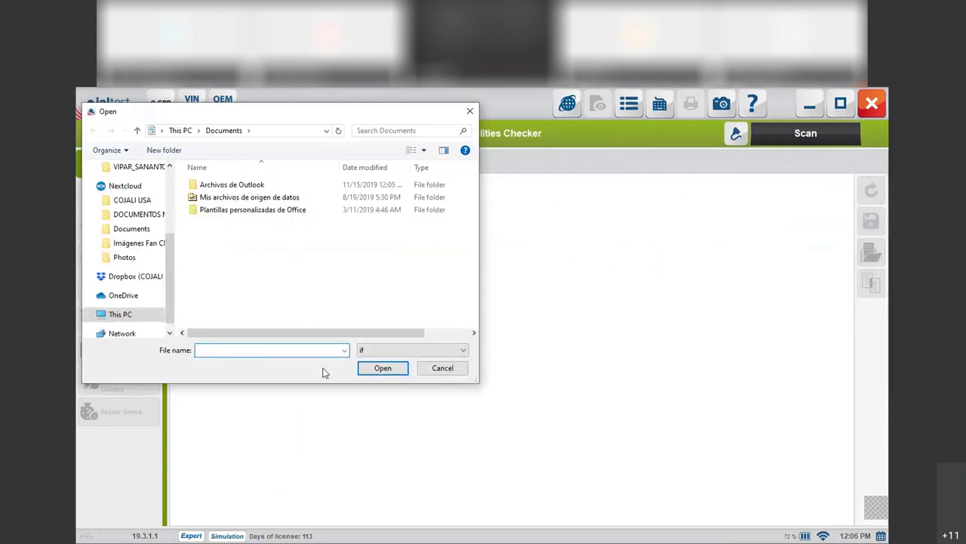
pyautogui.click(442, 368)
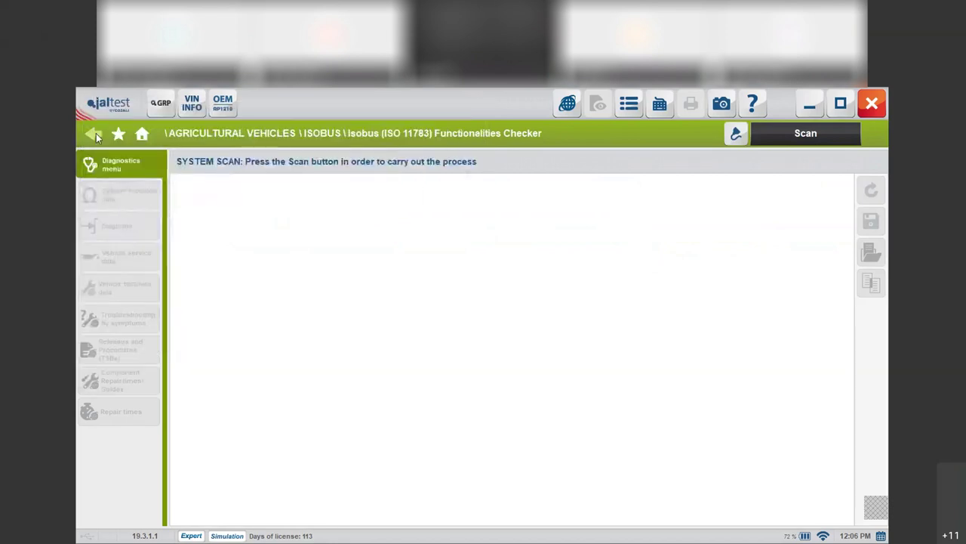
pyautogui.click(95, 133)
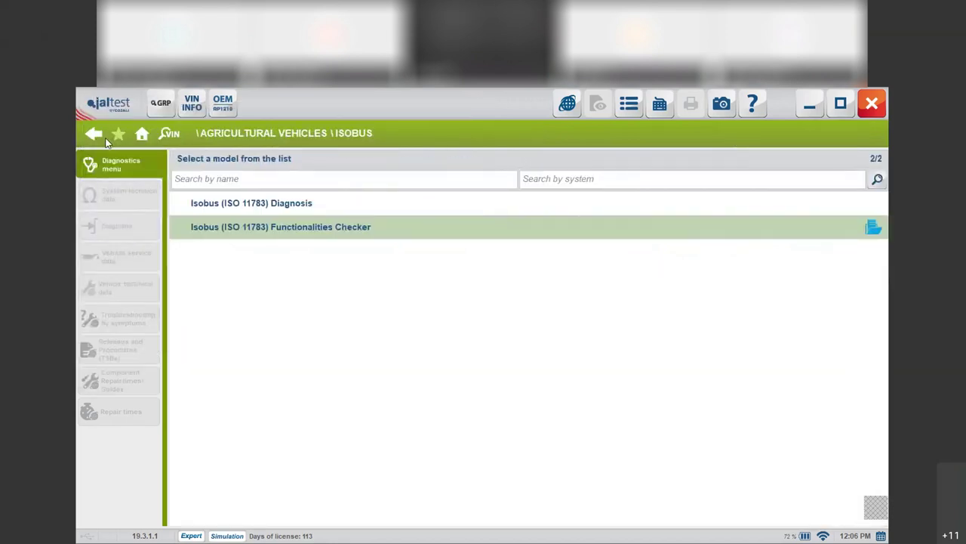
pyautogui.click(241, 136)
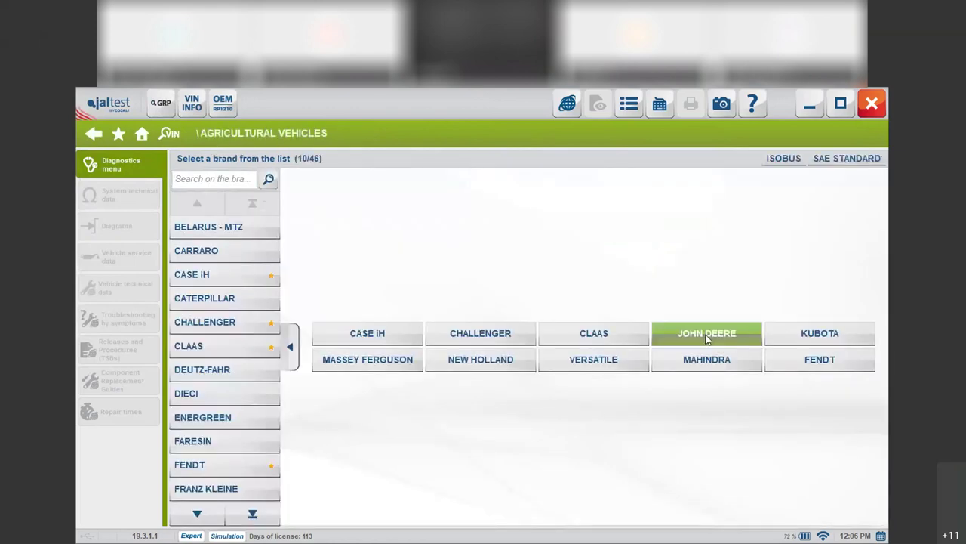
# - Select the John Deere brand, filter its models to the 6 Series, and open the 6R Series
pyautogui.click(706, 336)
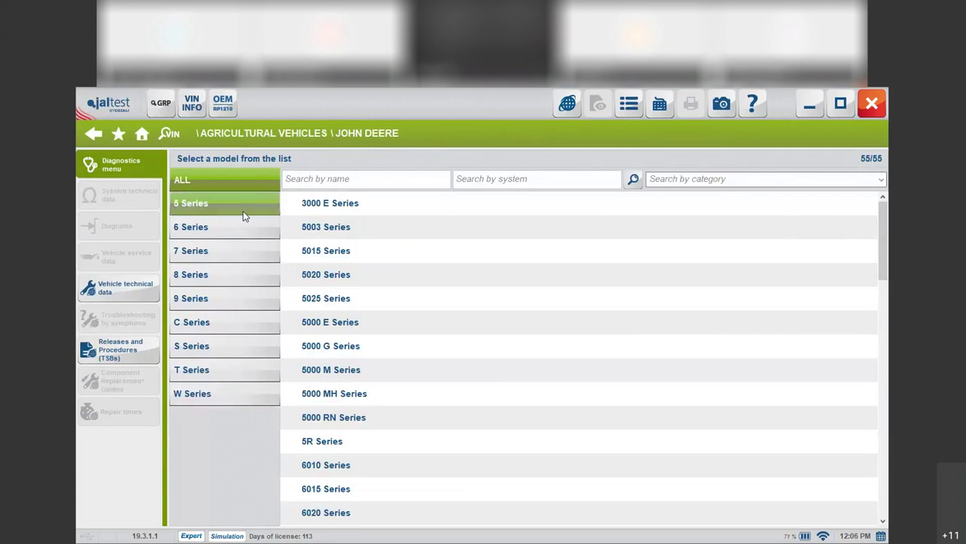
pyautogui.moveTo(881, 250); pyautogui.dragTo(885, 300)
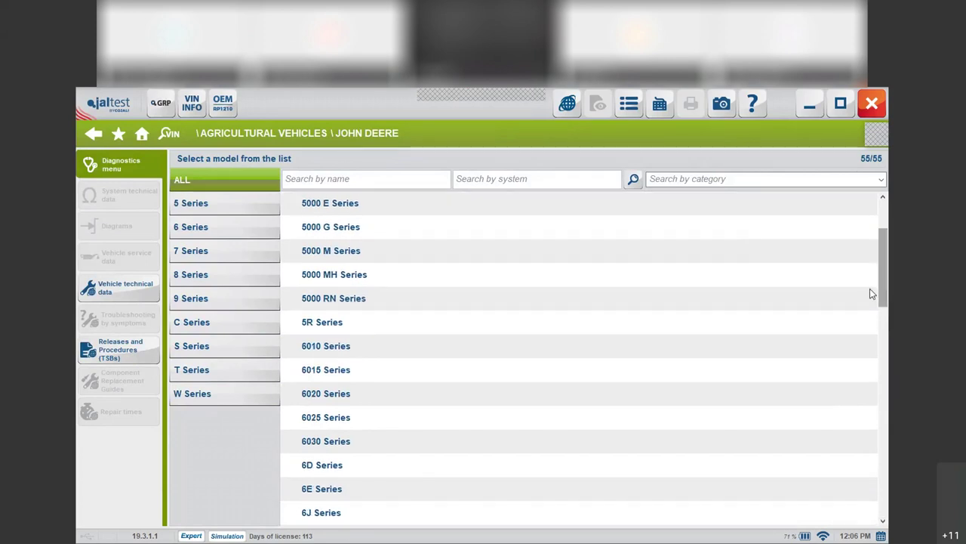
pyautogui.click(202, 228)
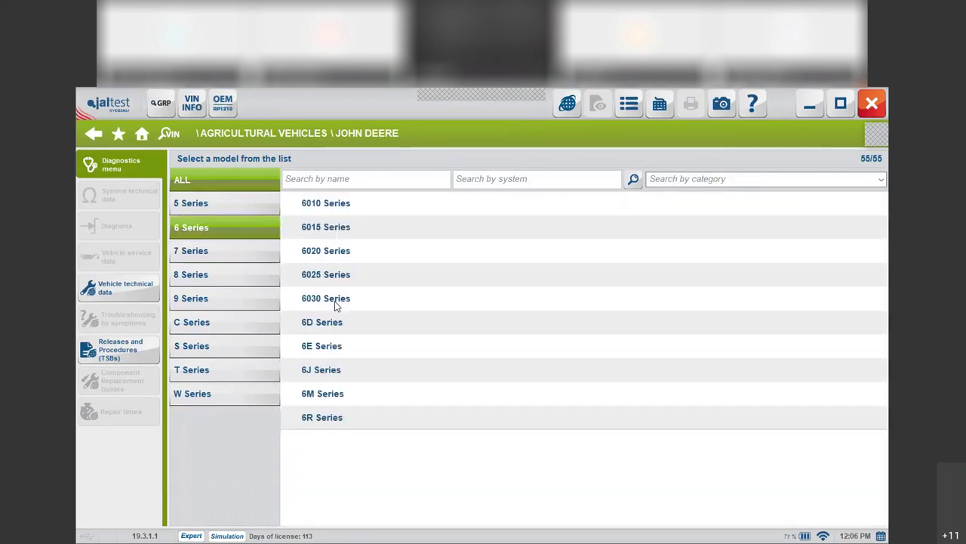
pyautogui.click(359, 421)
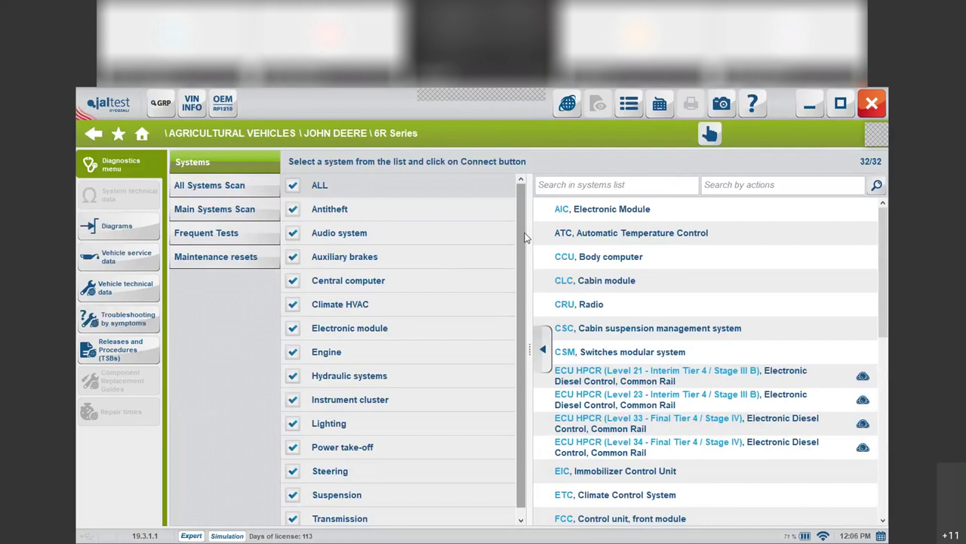
# - Review the 6R Series system types and the categories covered by the All Systems and Main Systems scans
pyautogui.moveTo(520, 235); pyautogui.dragTo(514, 280)
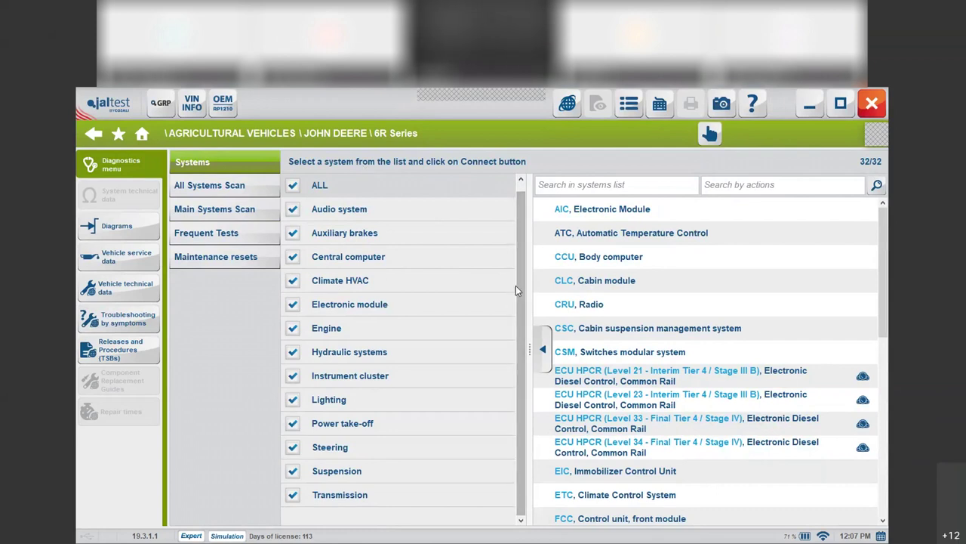
pyautogui.click(190, 185)
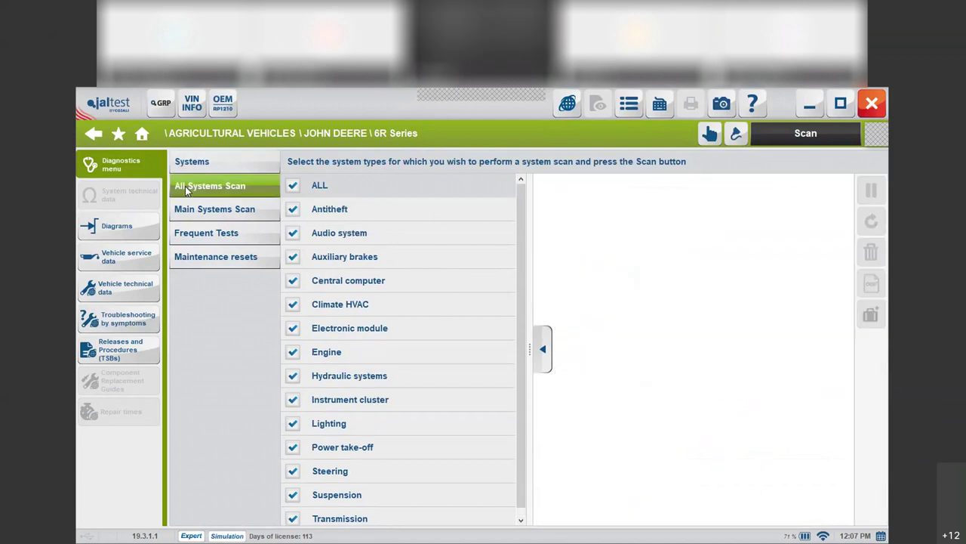
pyautogui.click(225, 212)
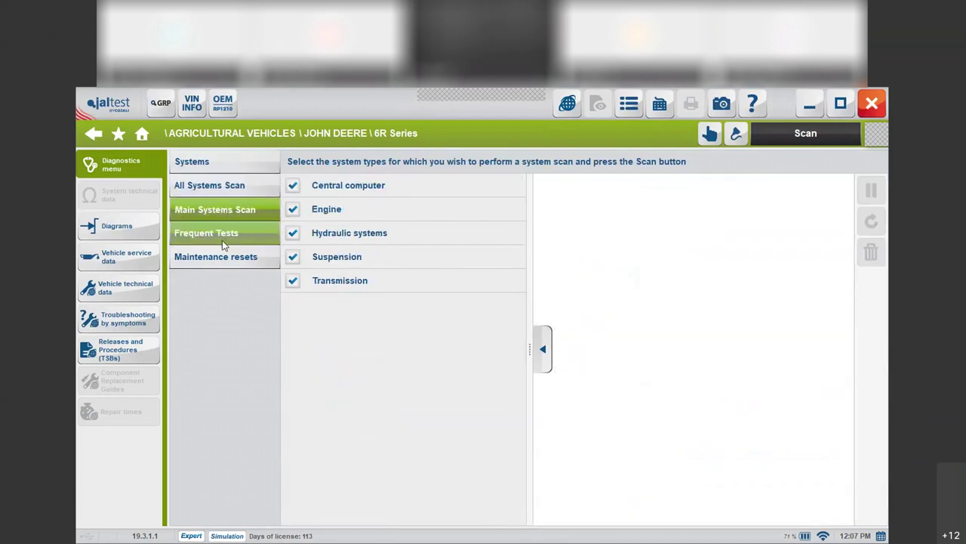
# - Limit the 6R Series frequent tests to Engine for review, and view the available maintenance resets
pyautogui.click(225, 238)
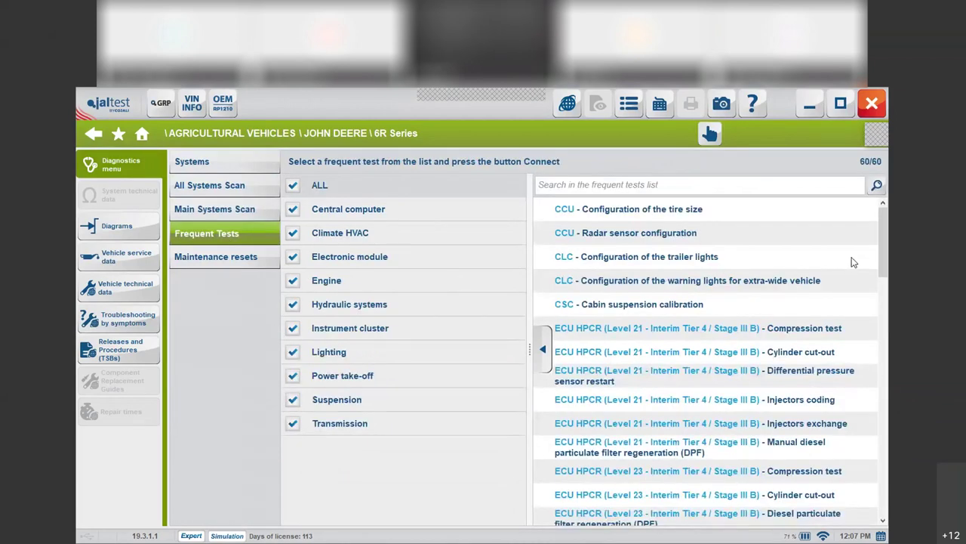
pyautogui.click(293, 185)
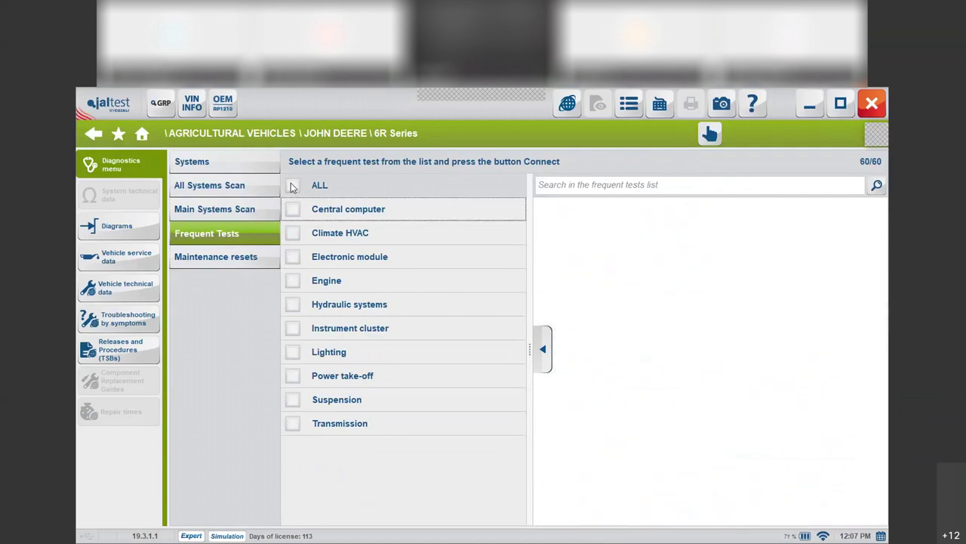
pyautogui.click(293, 257)
pyautogui.click(293, 280)
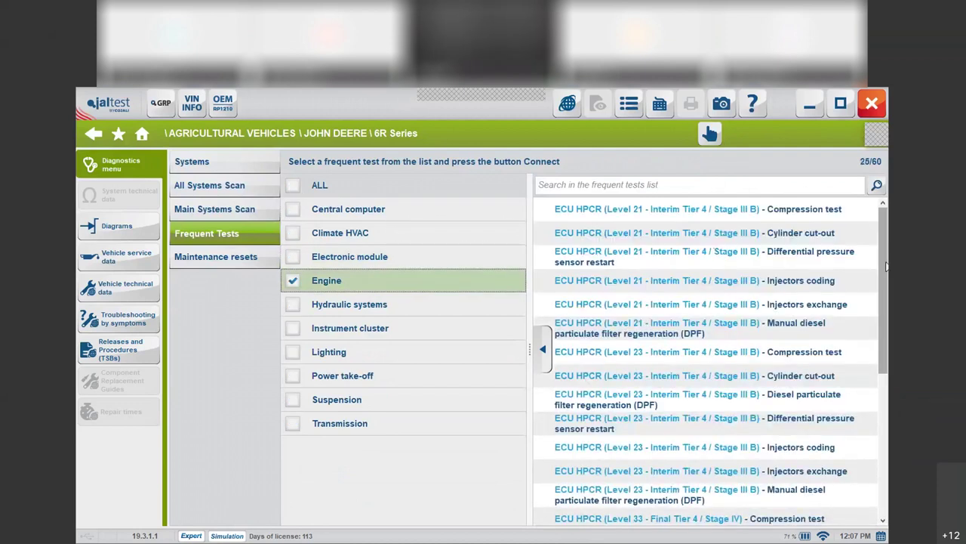
pyautogui.moveTo(882, 260)
pyautogui.mouseDown()
pyautogui.moveTo(884, 395)
pyautogui.moveTo(881, 243)
pyautogui.mouseUp()
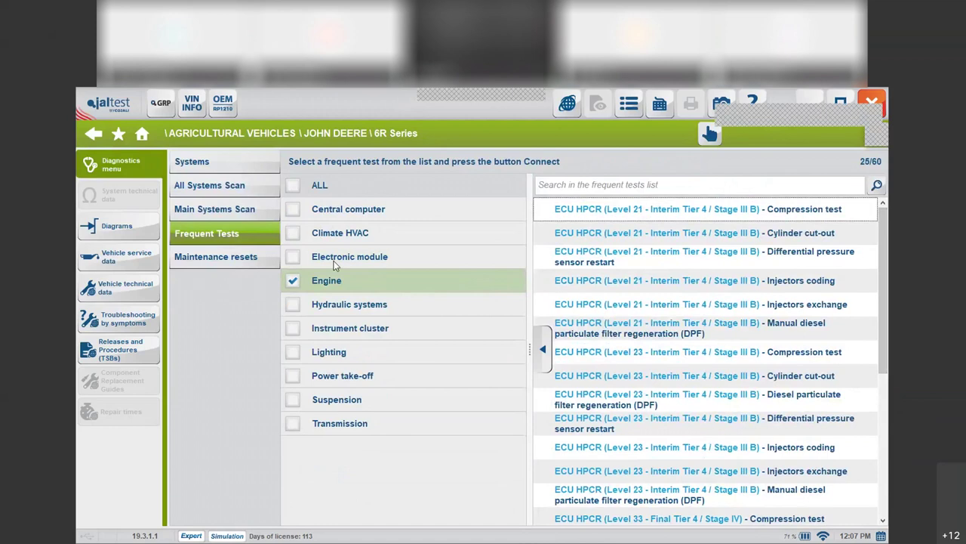
pyautogui.click(227, 257)
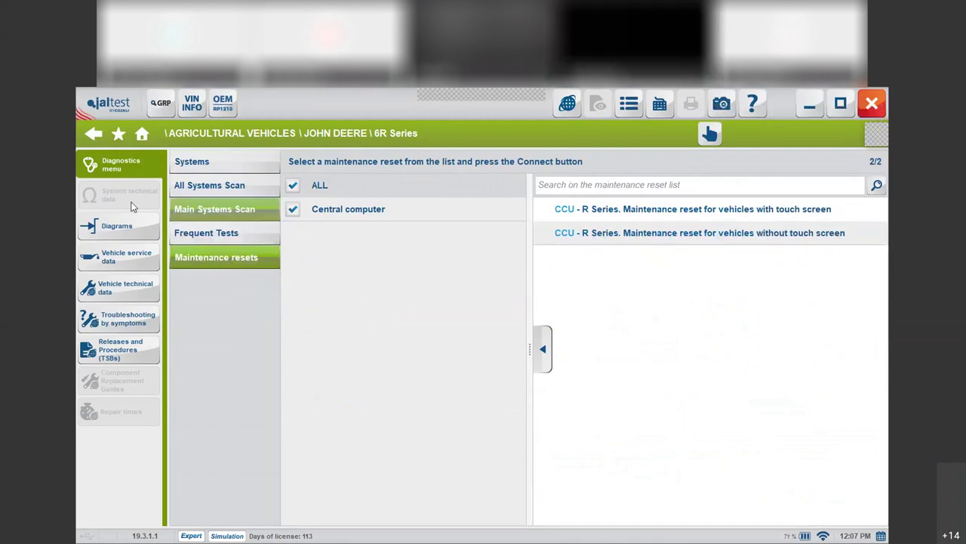
# - For the All Systems Scan, compare both connections' diagnosis cables and select Connection 2 - JDC 217M3
pyautogui.click(222, 188)
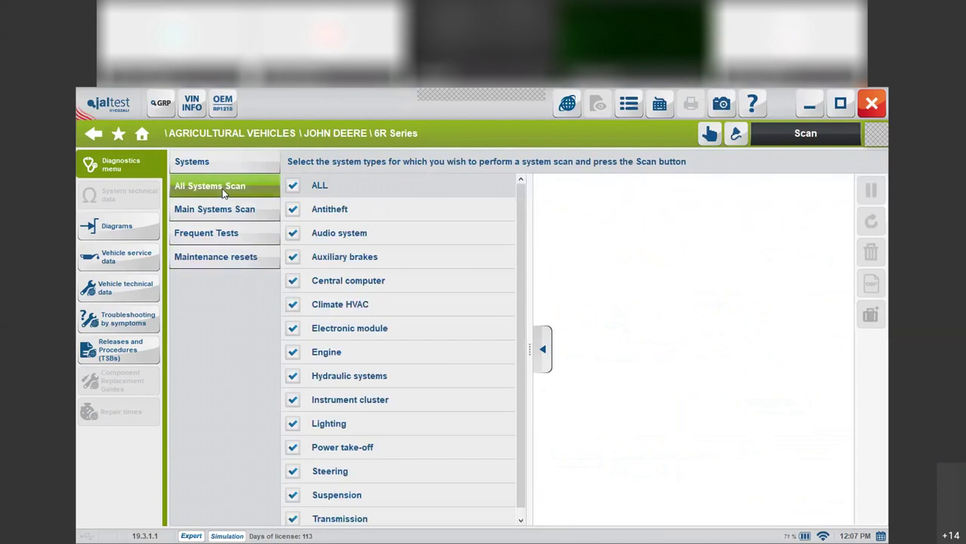
pyautogui.click(737, 141)
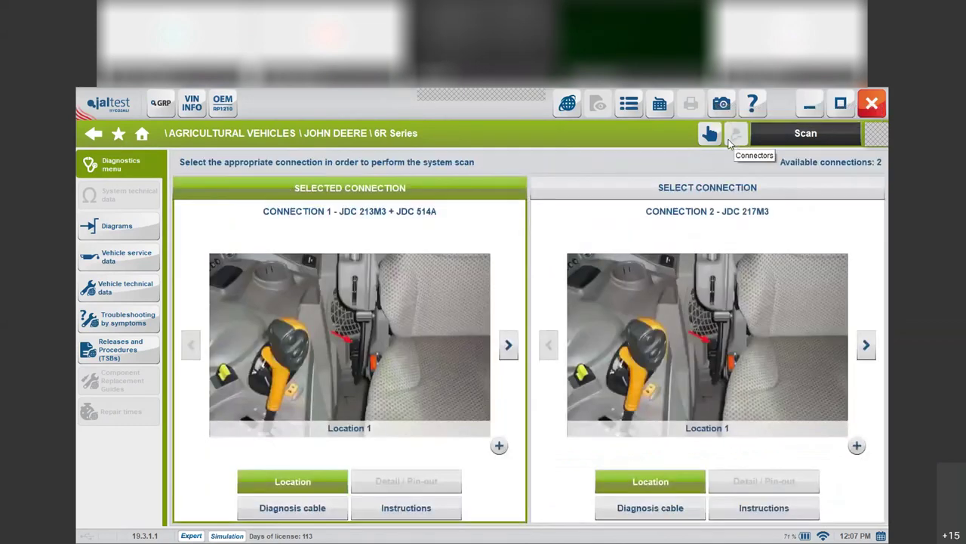
pyautogui.click(299, 517)
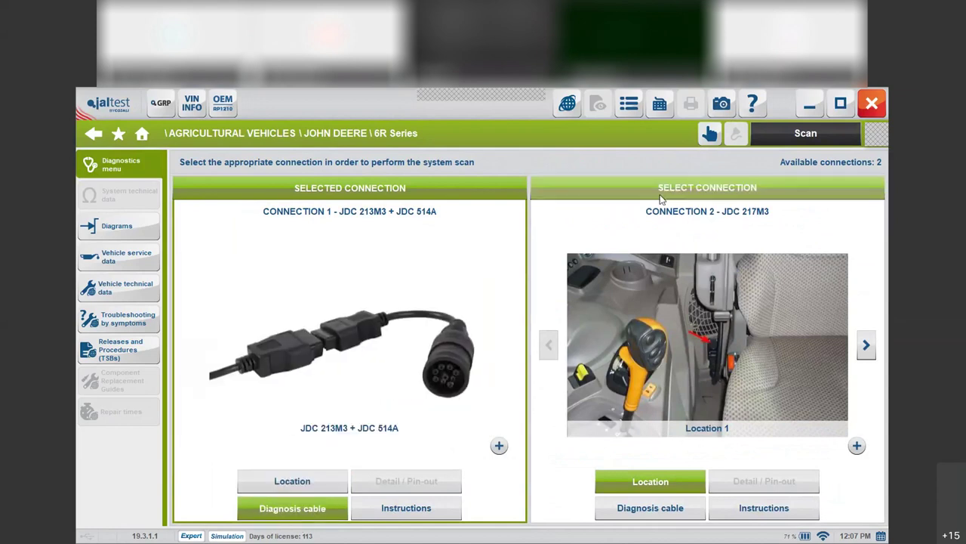
pyautogui.click(658, 200)
pyautogui.click(643, 504)
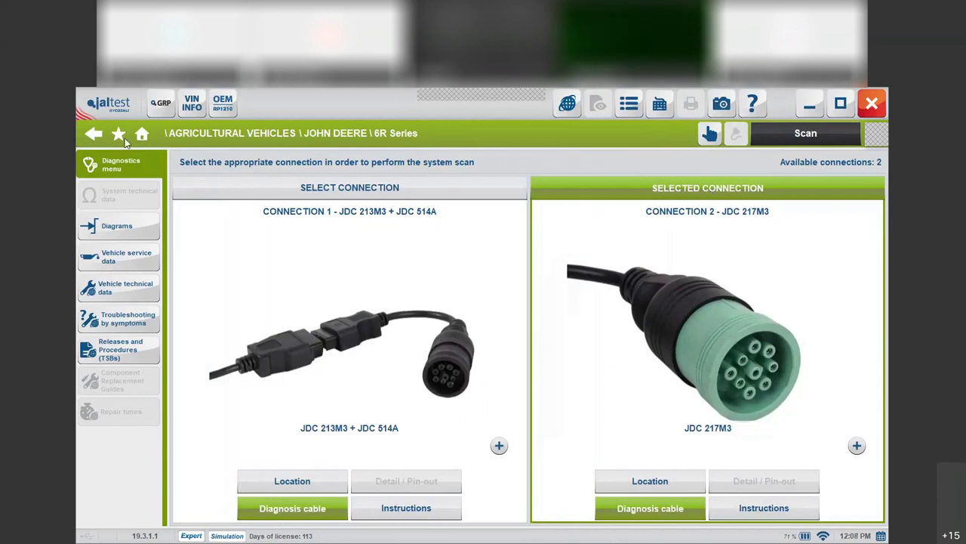
pyautogui.click(87, 135)
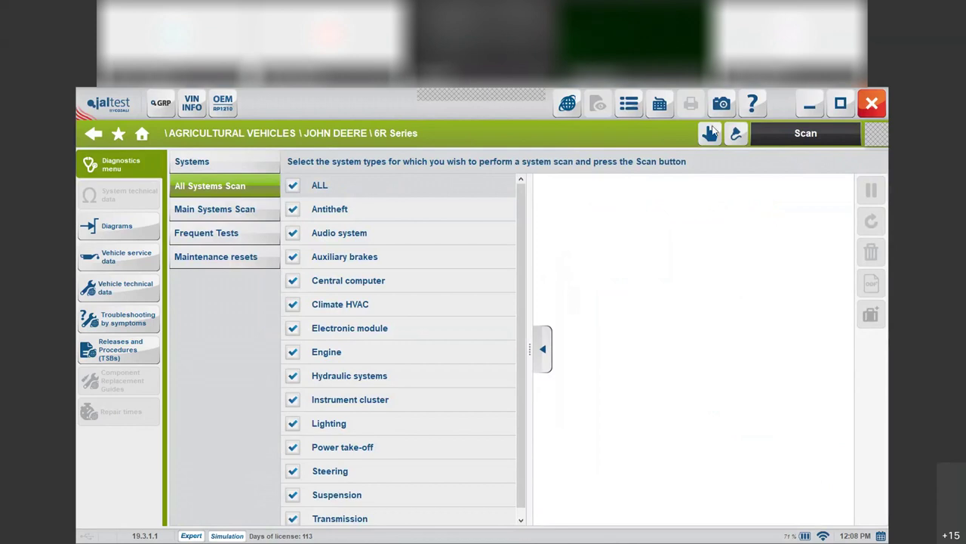
# - Run the All Systems Scan on the 6R Series with all system types and expand all faults in the results
pyautogui.click(793, 139)
pyautogui.click(397, 369)
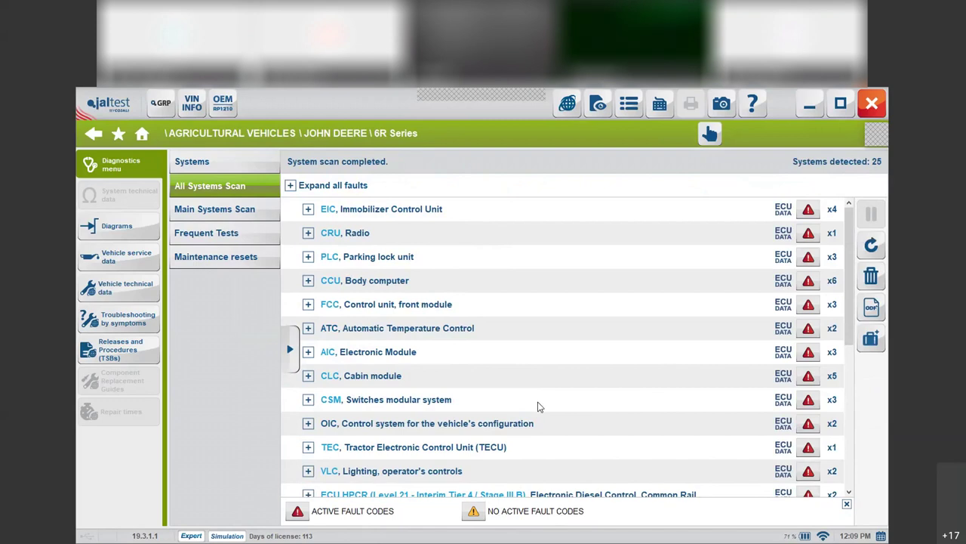
pyautogui.click(290, 187)
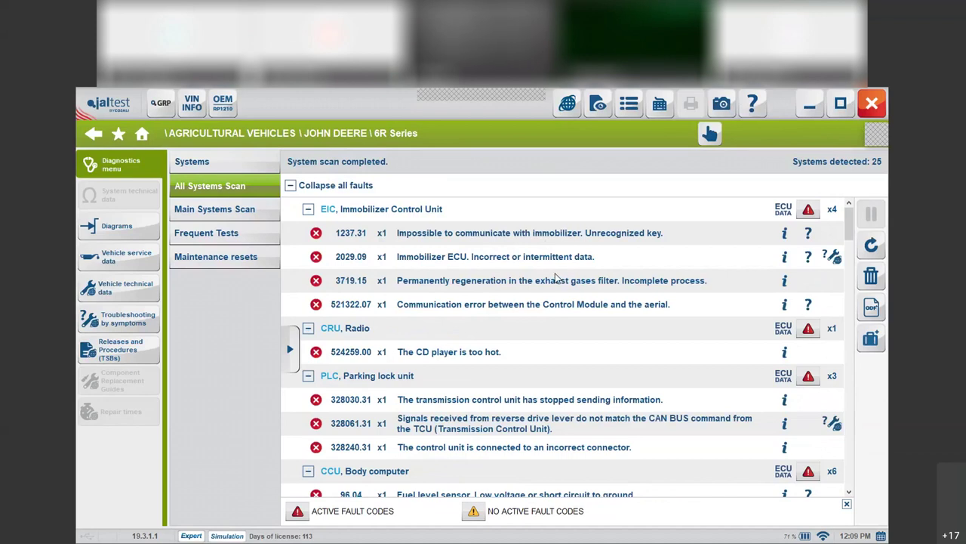
pyautogui.moveTo(848, 231)
pyautogui.mouseDown()
pyautogui.moveTo(850, 326)
pyautogui.moveTo(850, 226)
pyautogui.mouseUp()
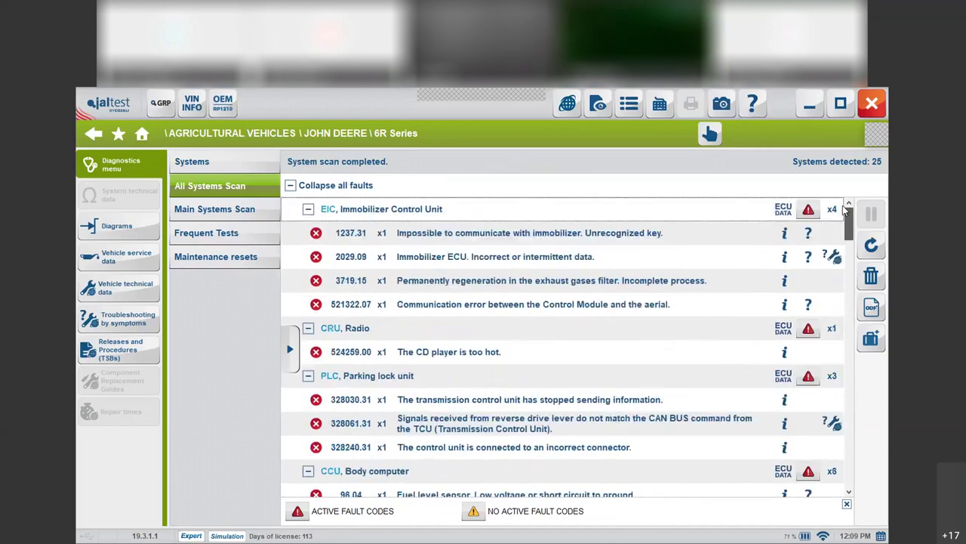
# - Collapse all faults, expand the ECU HPCR (Level 21) engine system's faults and view the freeze frame data of fault 101.04
pyautogui.click(292, 187)
pyautogui.moveTo(849, 291); pyautogui.dragTo(856, 342)
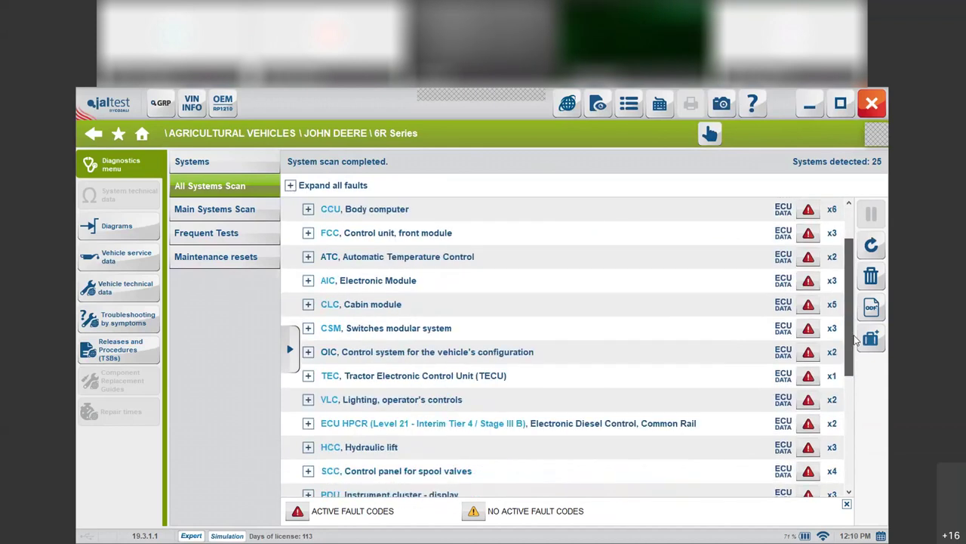
pyautogui.click(546, 423)
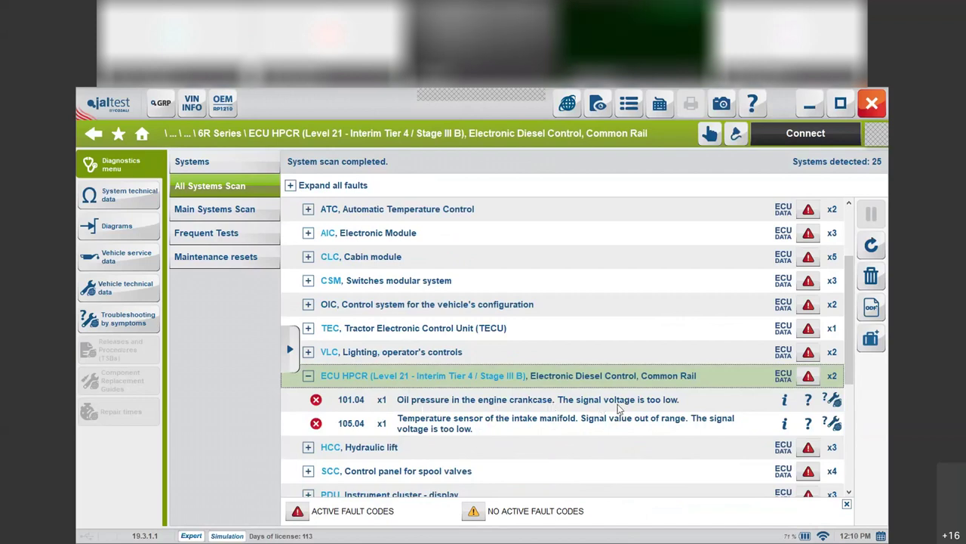
pyautogui.click(785, 404)
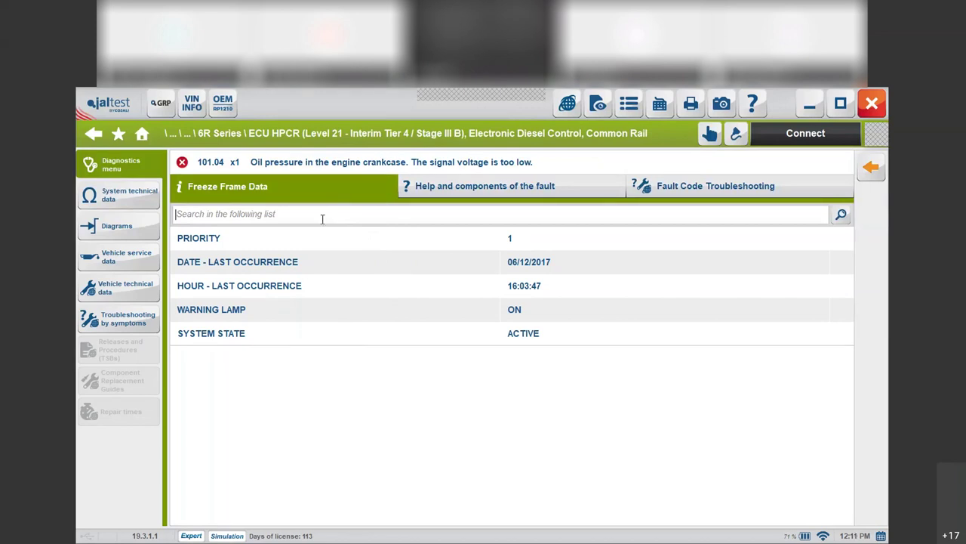
# - Review the component information for CB5105, Crankcase pressure sensor, enlarging its location photo and pinout picture
pyautogui.click(427, 196)
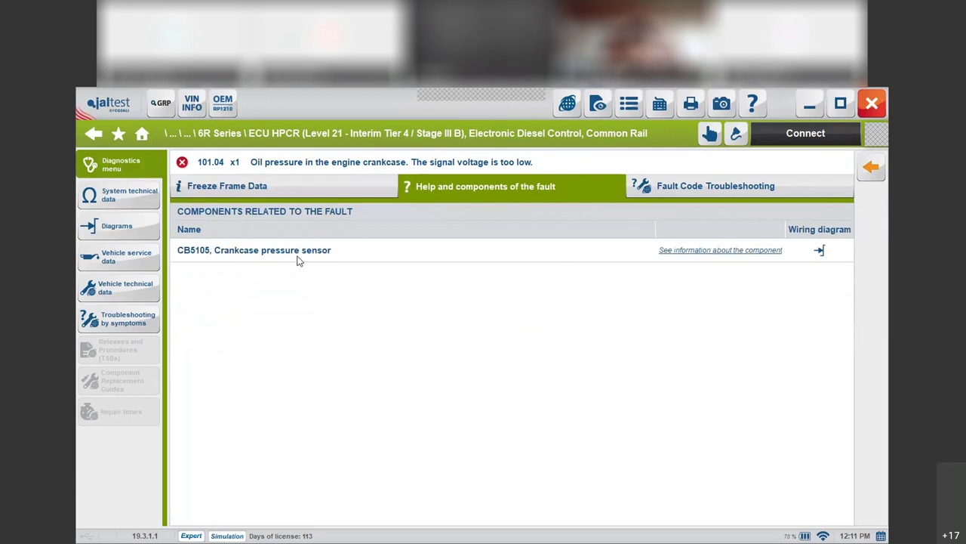
pyautogui.click(690, 249)
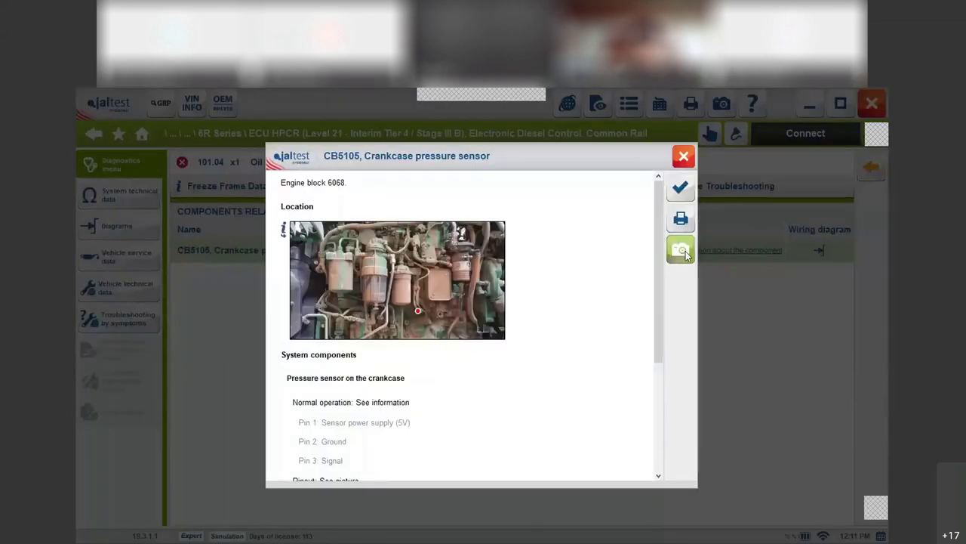
pyautogui.click(464, 282)
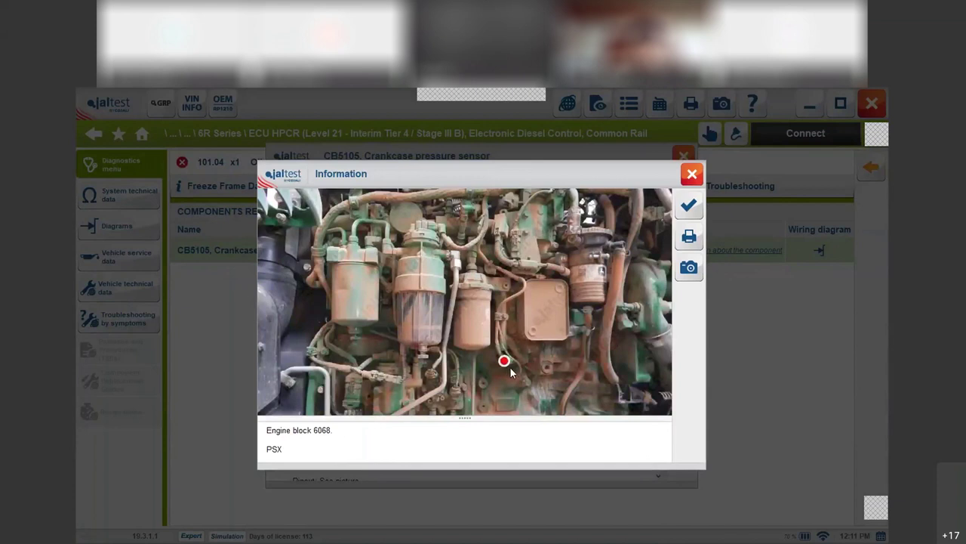
pyautogui.click(690, 205)
pyautogui.moveTo(659, 272); pyautogui.dragTo(655, 396)
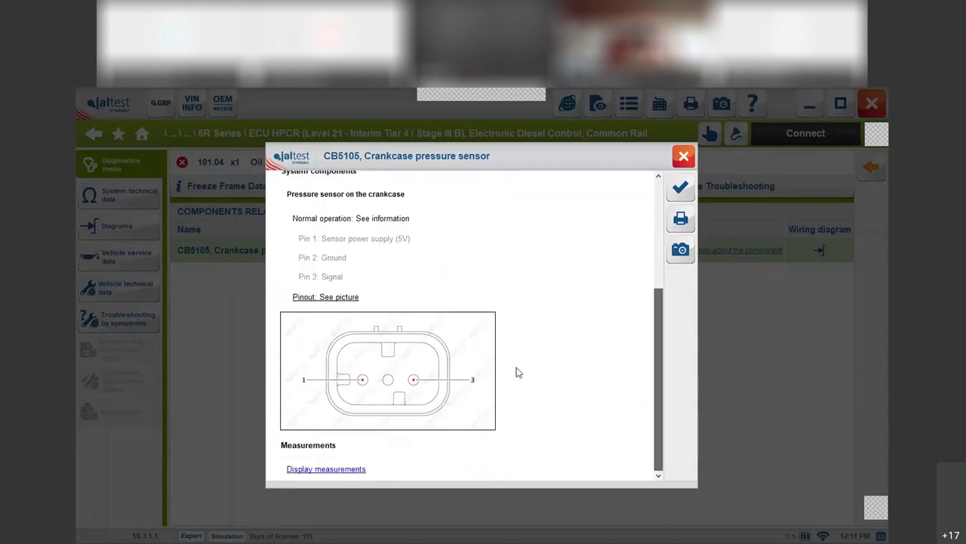
pyautogui.click(436, 365)
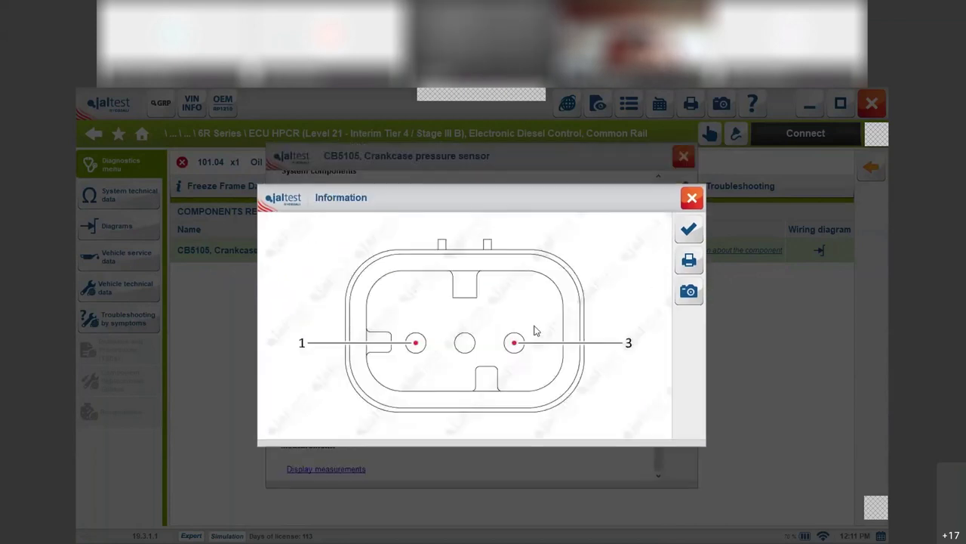
pyautogui.click(689, 200)
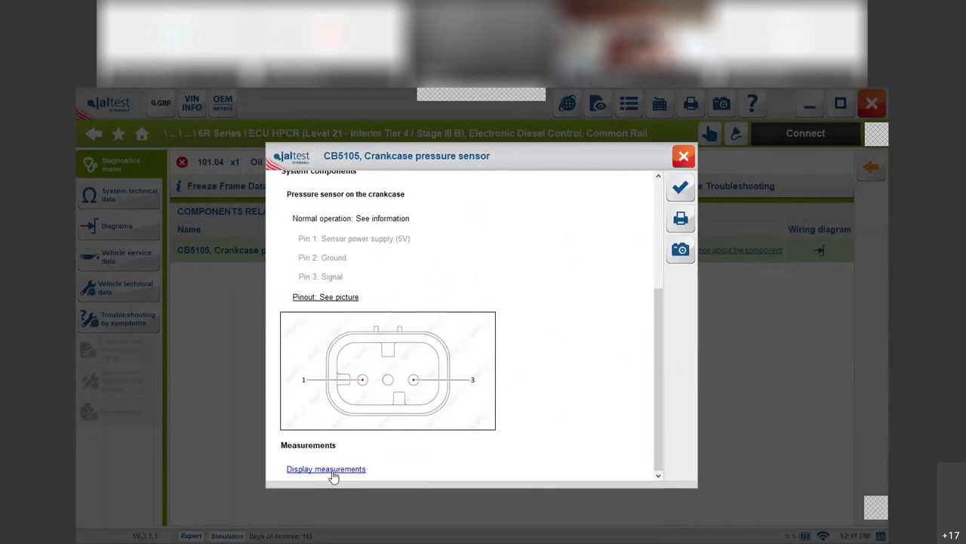
pyautogui.click(683, 157)
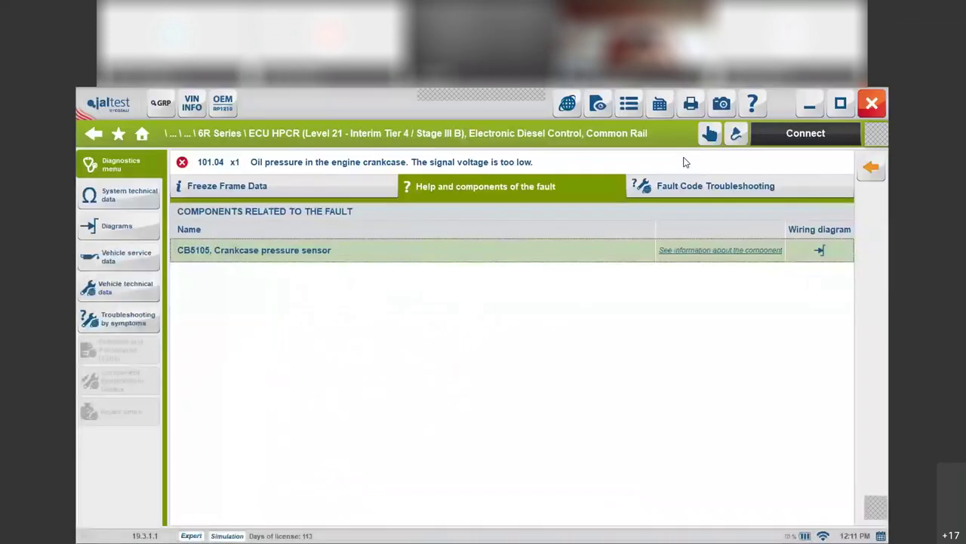
# - Open the wiring diagram for CB5105 and trace its pin 3 wire to the CA1 engine management control unit
pyautogui.click(823, 252)
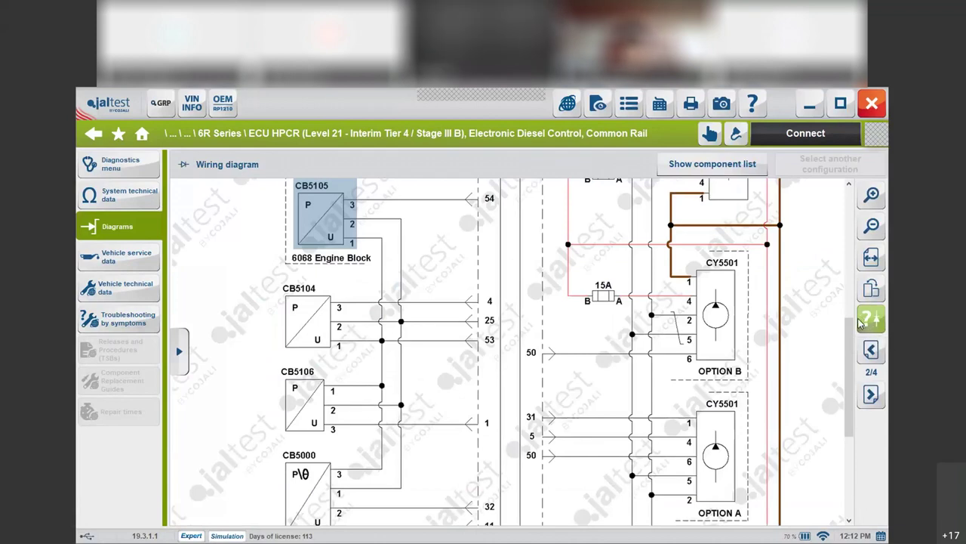
pyautogui.scroll(1, 855, 346)
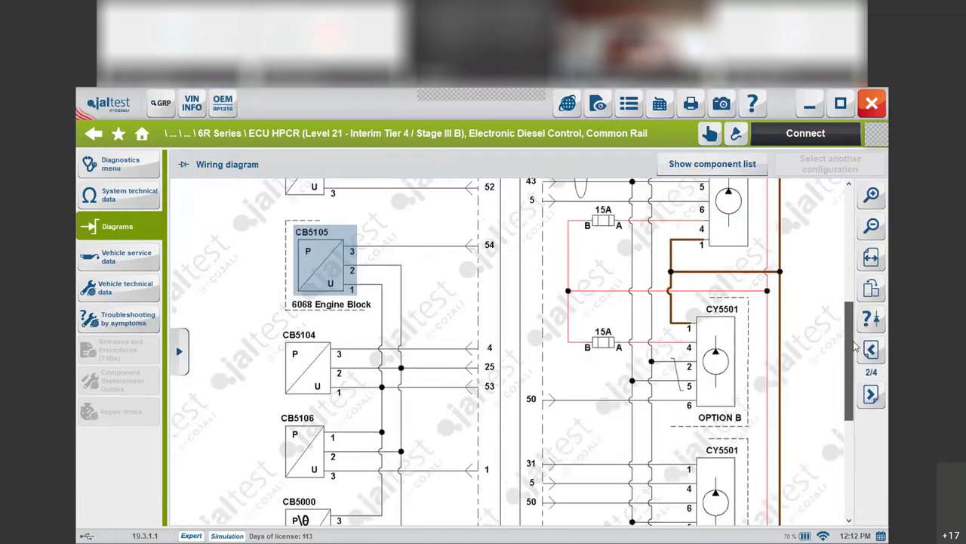
pyautogui.moveTo(336, 261)
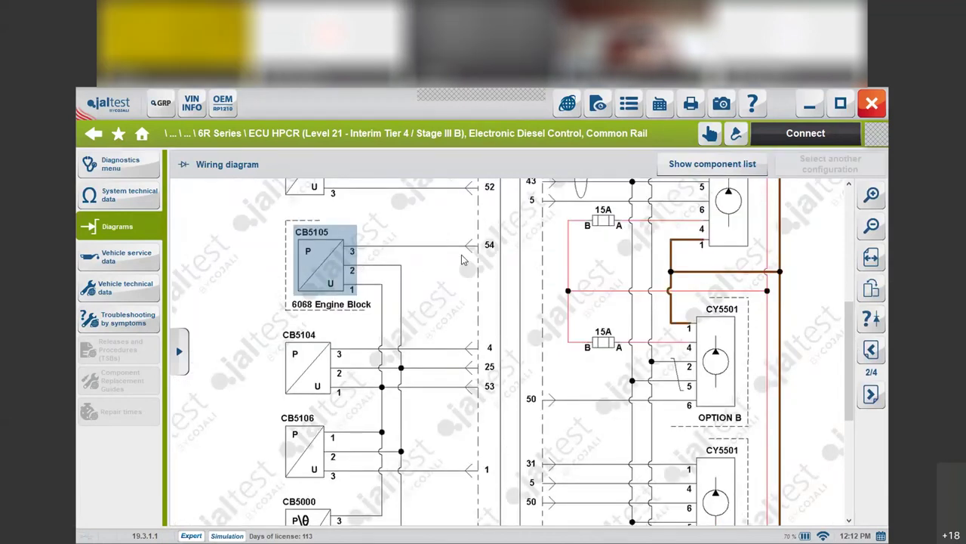
pyautogui.moveTo(490, 253)
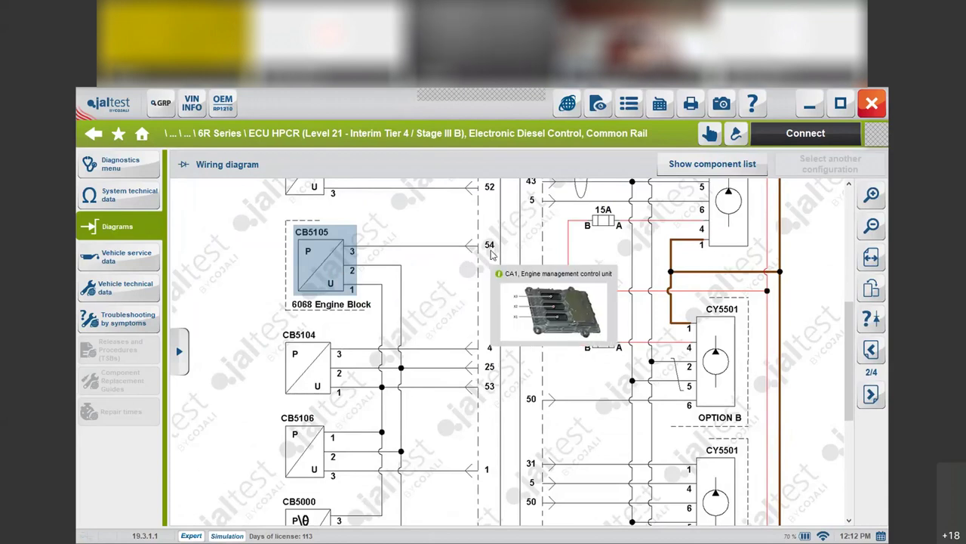
pyautogui.moveTo(506, 319)
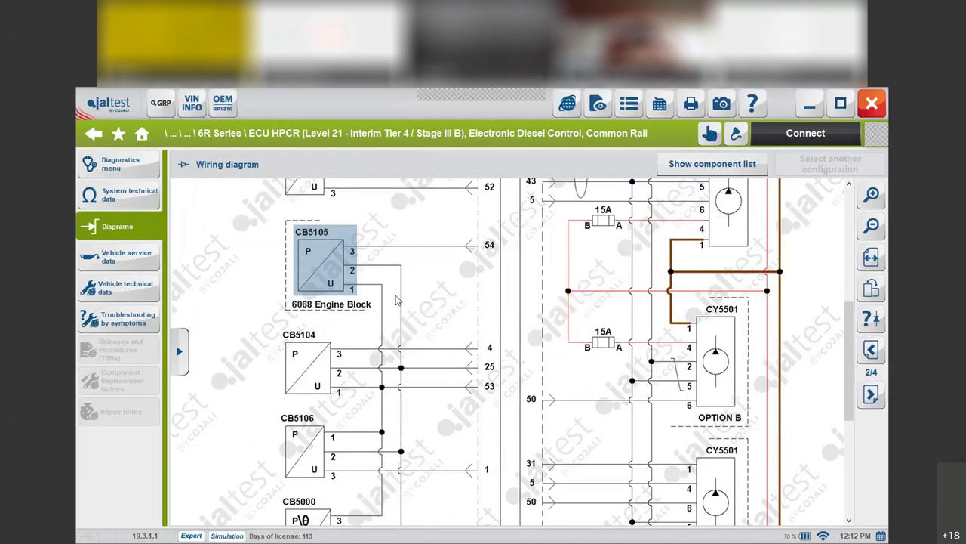
pyautogui.scroll(3, 468, 283)
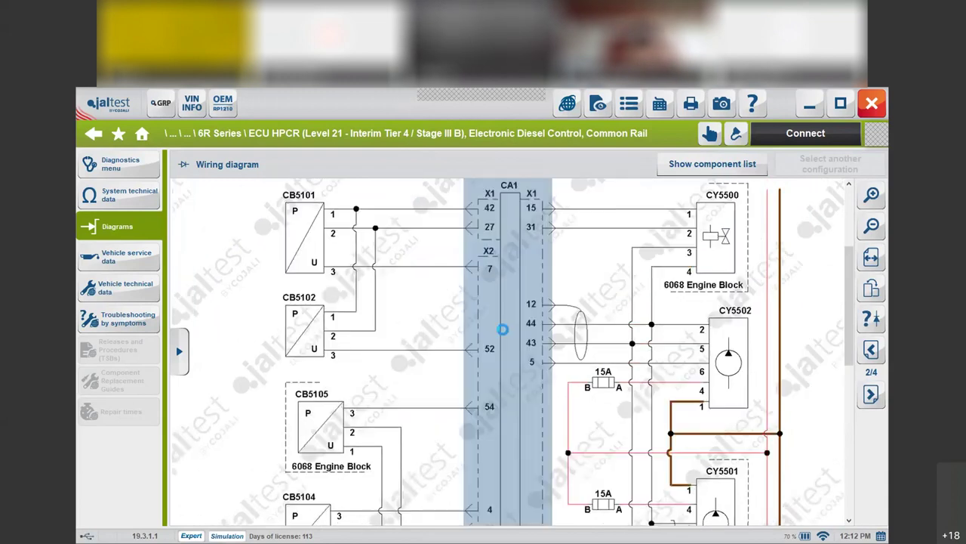
# - Review the CA1 engine management control unit's information from the diagram, enlarging its pinout and its X1–X3 connector picture
pyautogui.click(487, 270)
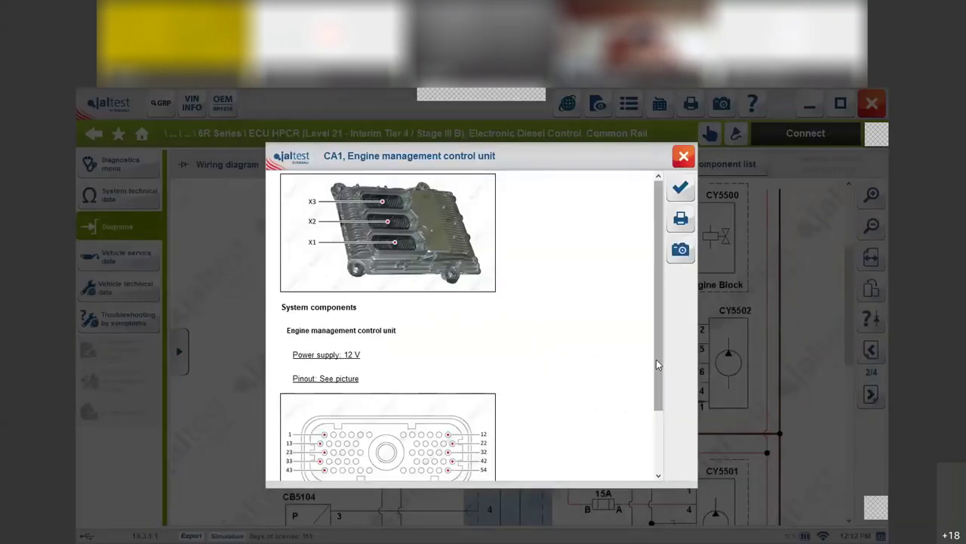
pyautogui.scroll(-1, 656, 365)
pyautogui.click(427, 424)
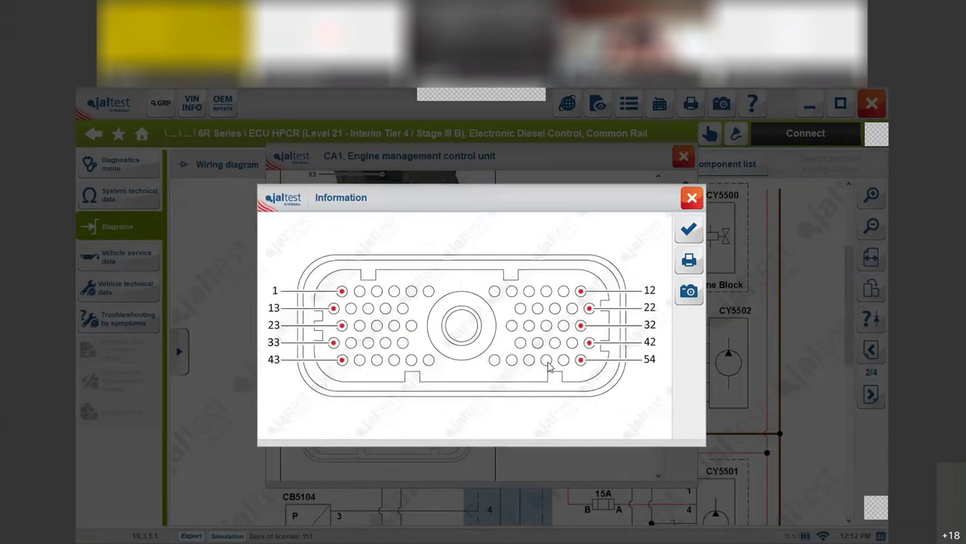
pyautogui.click(688, 229)
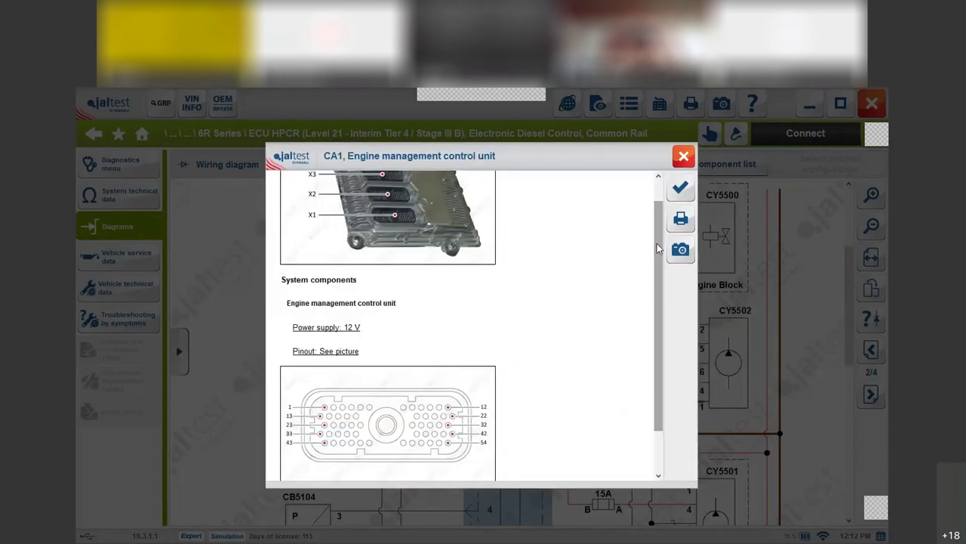
pyautogui.scroll(1, 414, 258)
pyautogui.click(414, 258)
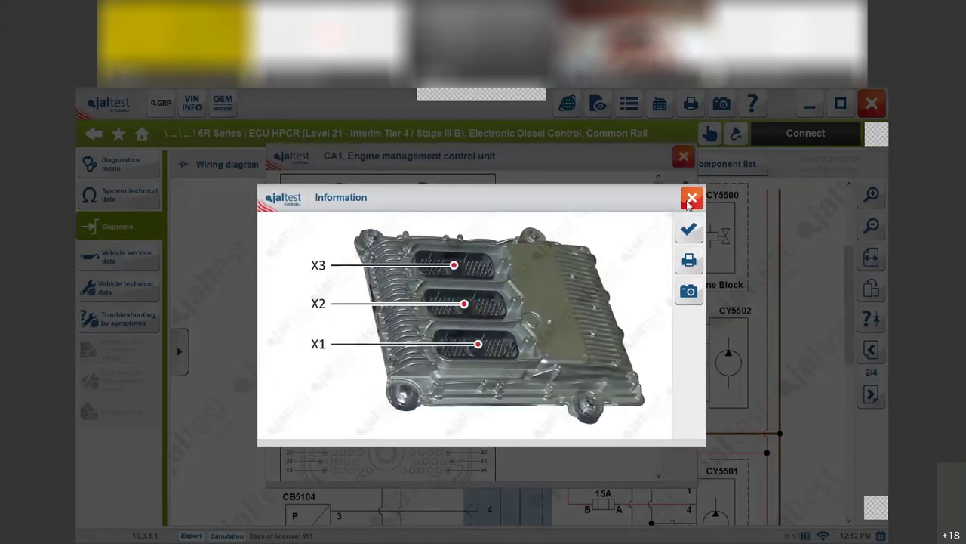
pyautogui.click(691, 199)
pyautogui.scroll(-3, 659, 263)
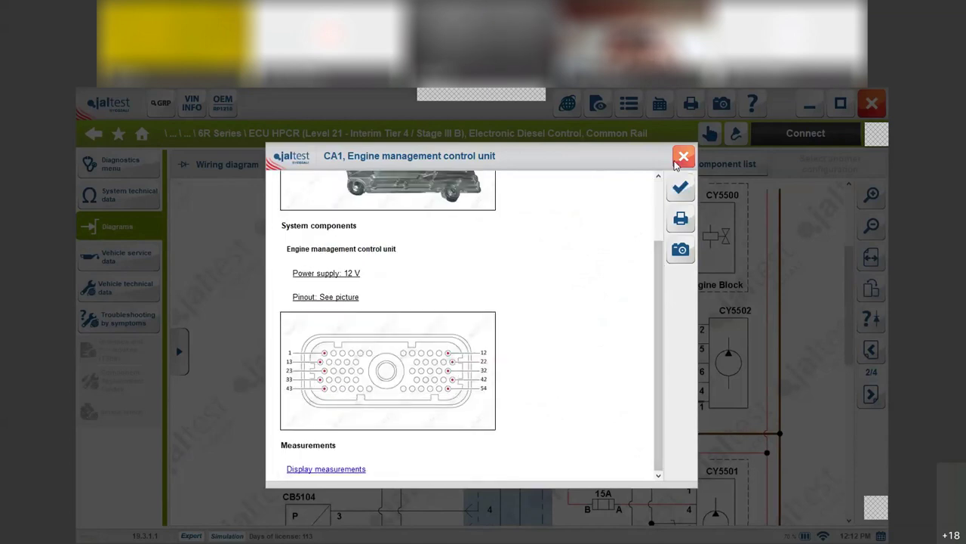
pyautogui.click(682, 157)
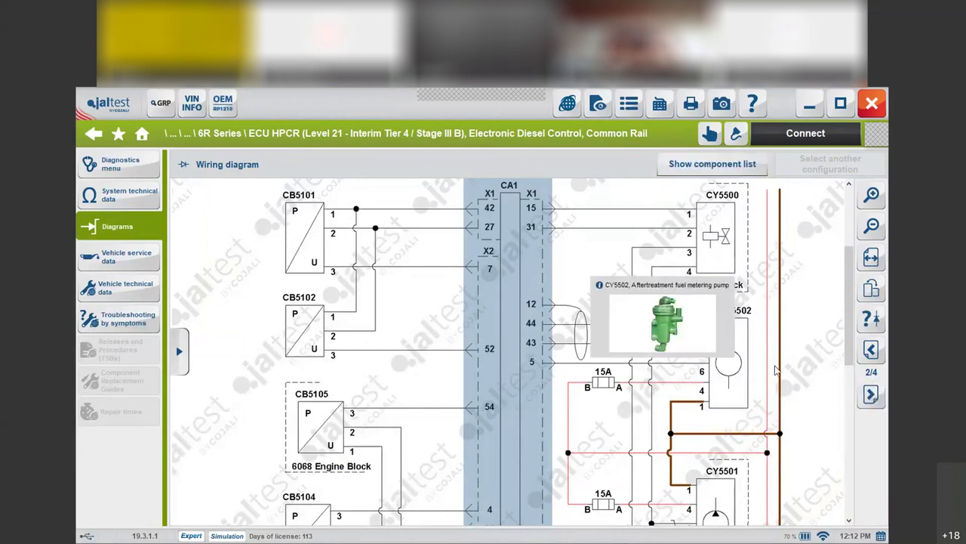
# - View wiring diagram page 3/4, search its component list for "oil" and locate CB5101, Oil pressure sensor, on the diagram
pyautogui.click(872, 396)
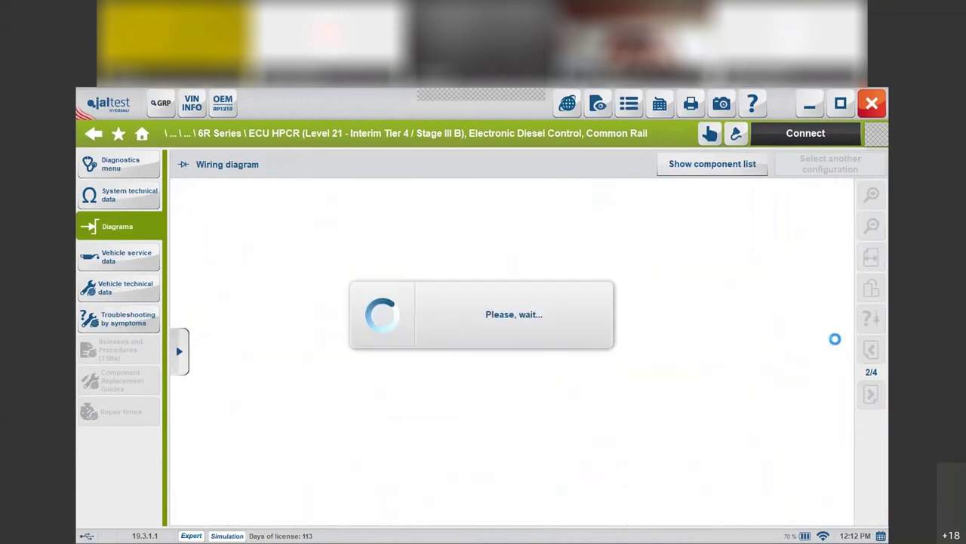
pyautogui.click(713, 164)
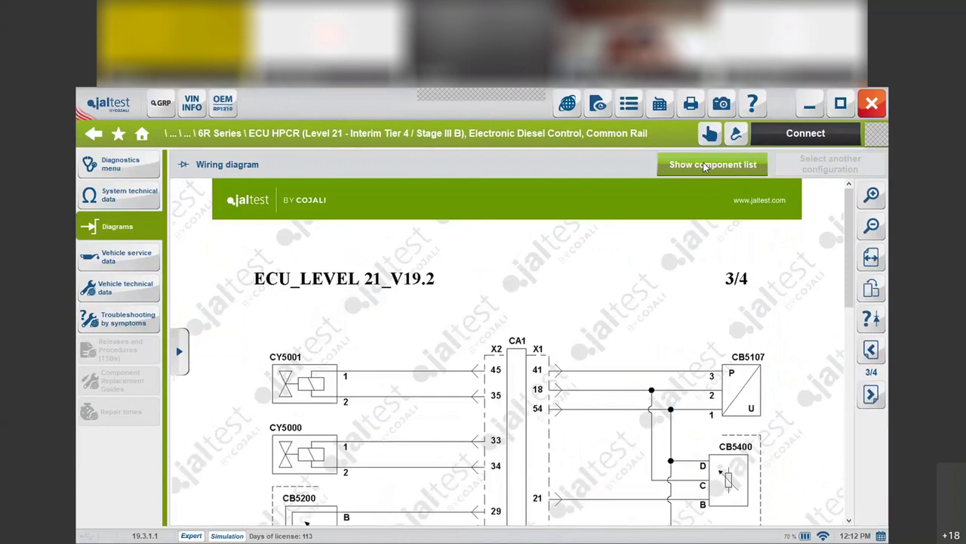
pyautogui.click(222, 191)
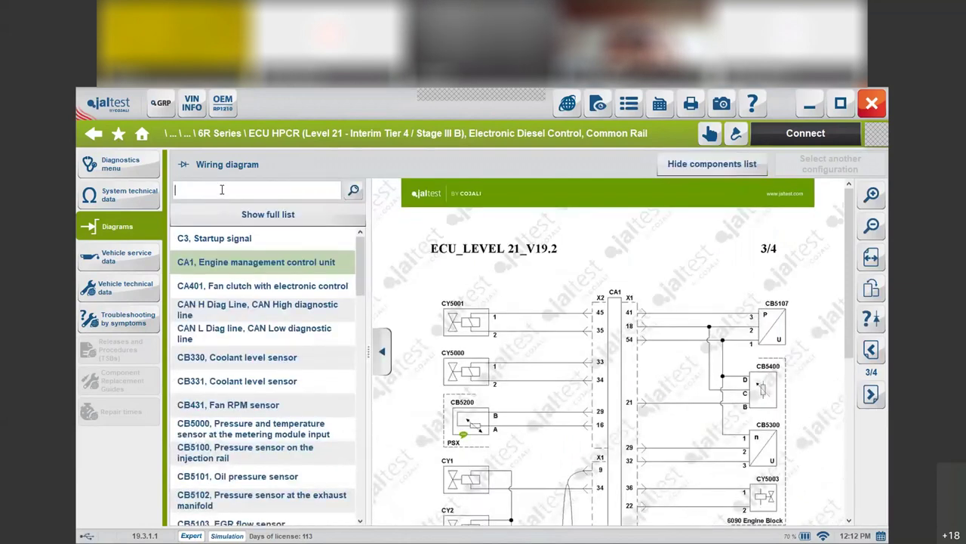
pyautogui.write('oil')
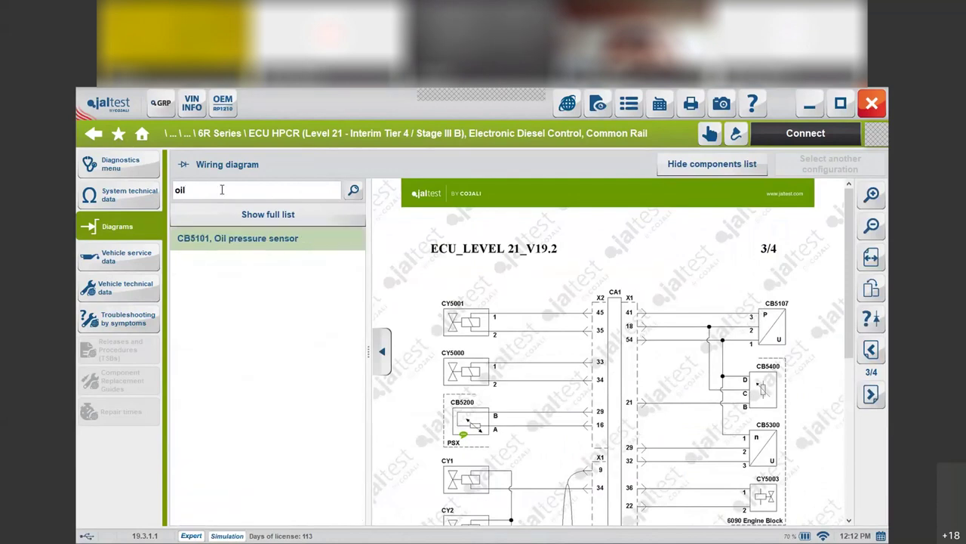
pyautogui.click(252, 241)
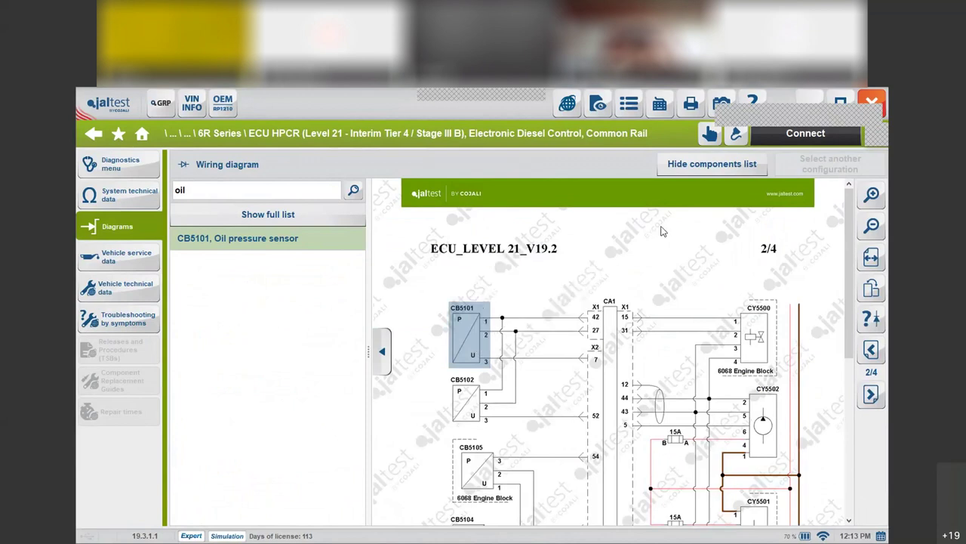
# - Return to fault 101.04, look through its attached troubleshooting document on low voltage or short circuit, and go back to the fault's troubleshooting page
pyautogui.click(131, 161)
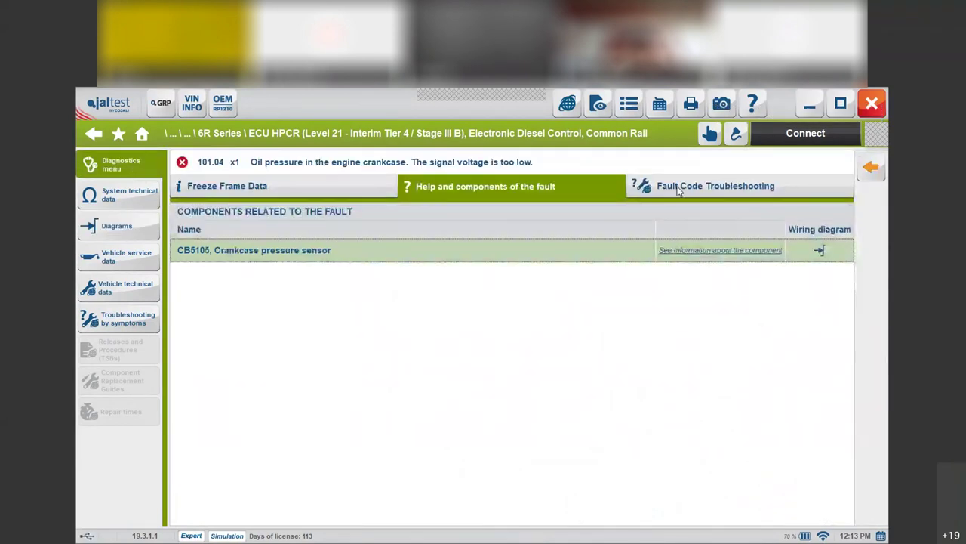
pyautogui.click(678, 189)
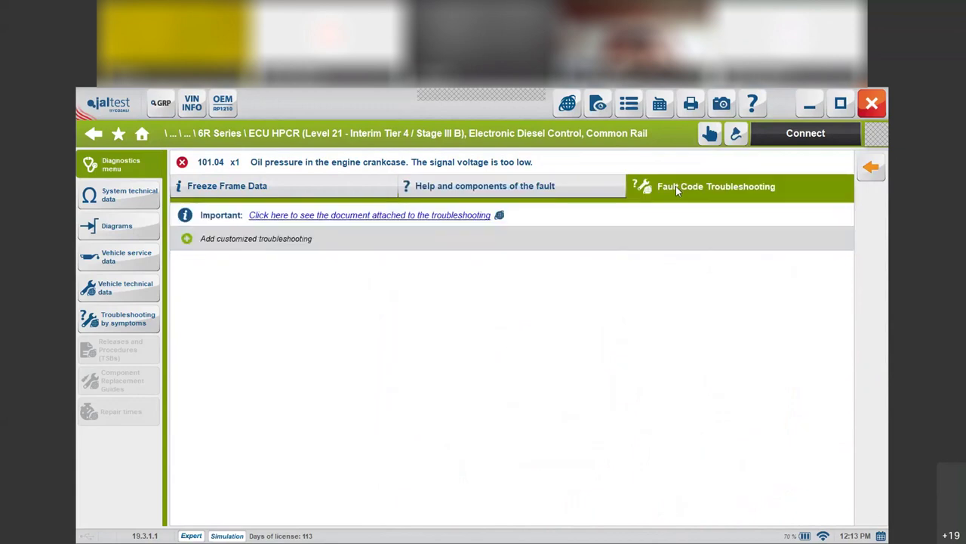
pyautogui.click(397, 218)
pyautogui.click(634, 371)
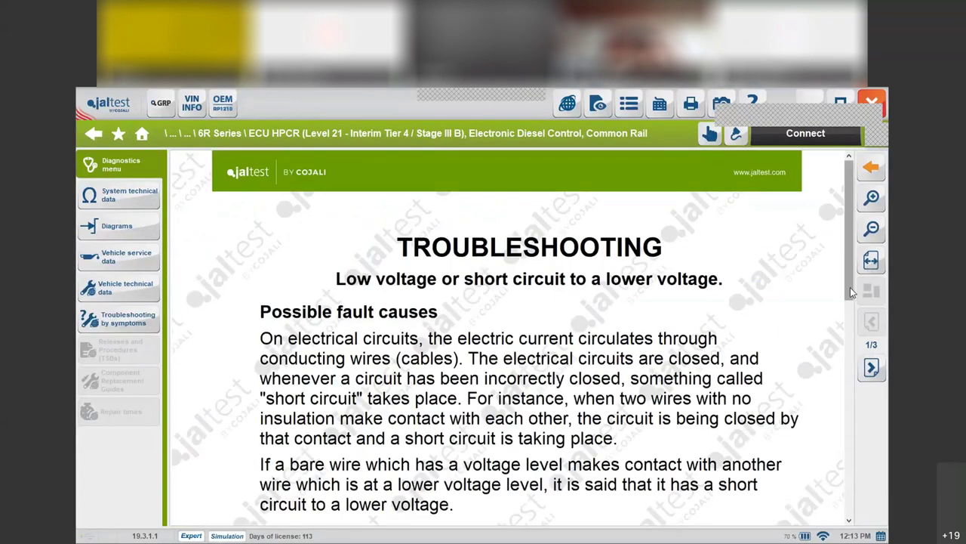
pyautogui.scroll(-1, 850, 304)
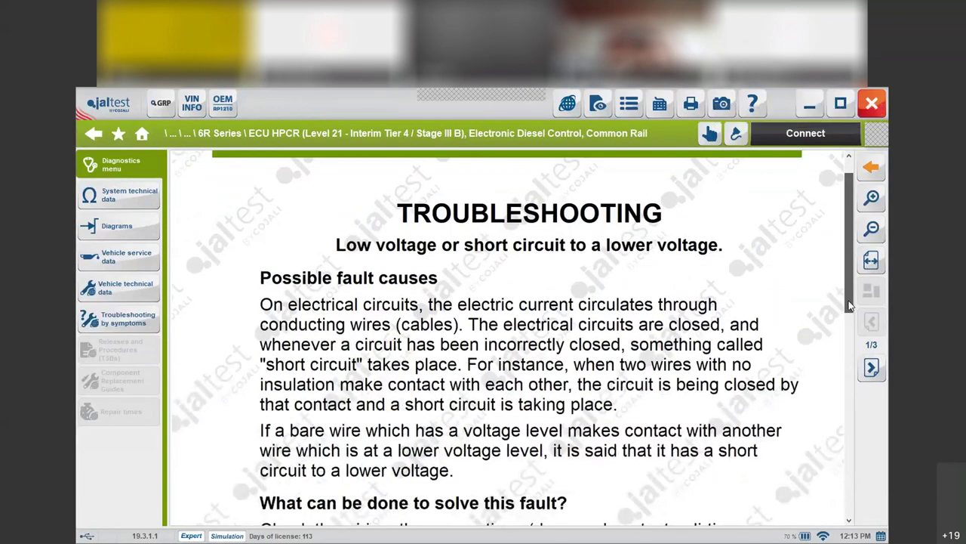
pyautogui.scroll(-1, 849, 310)
pyautogui.scroll(-5, 849, 310)
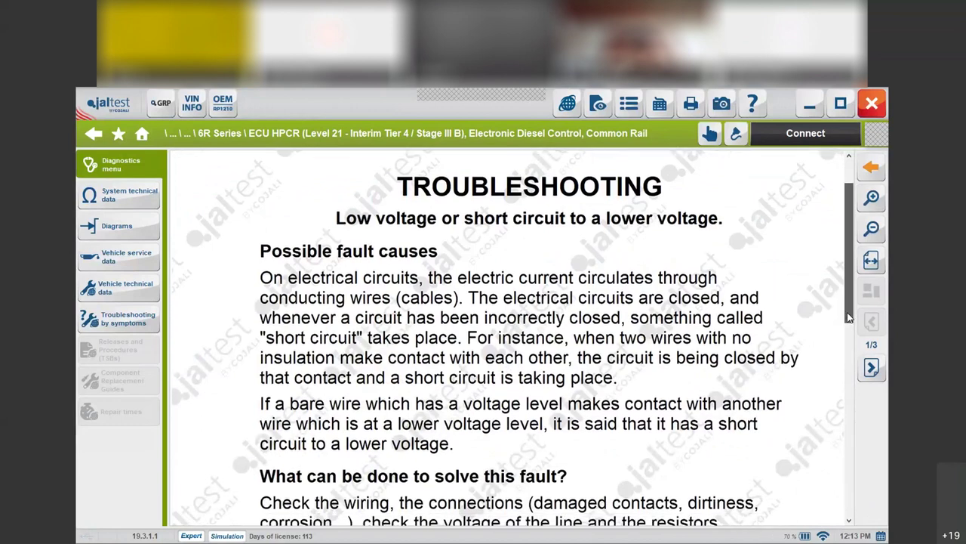
pyautogui.click(877, 362)
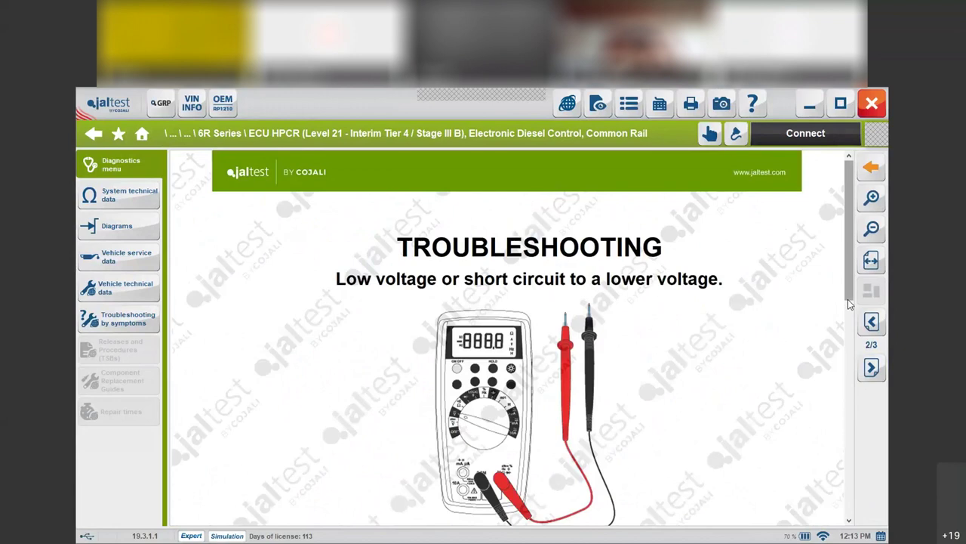
pyautogui.scroll(-5, 847, 310)
pyautogui.click(869, 374)
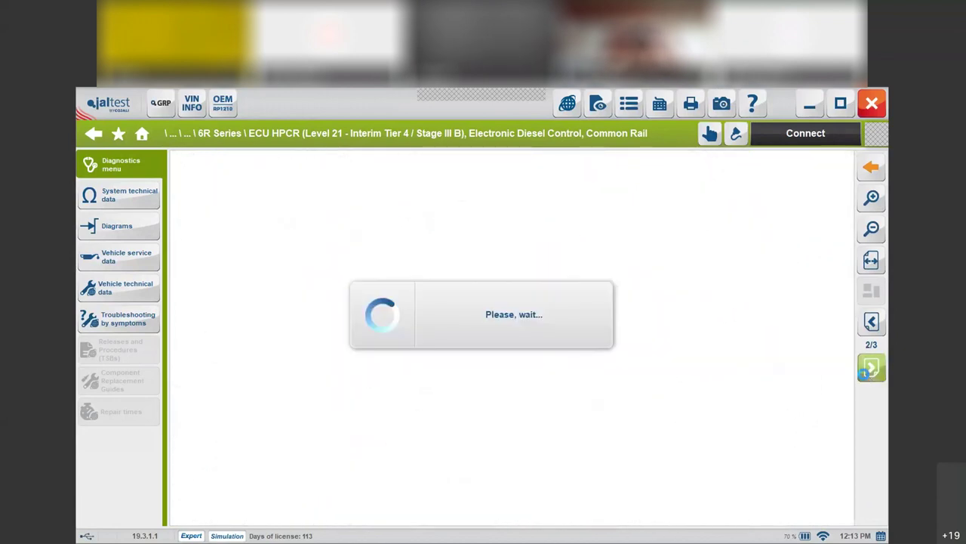
pyautogui.click(872, 167)
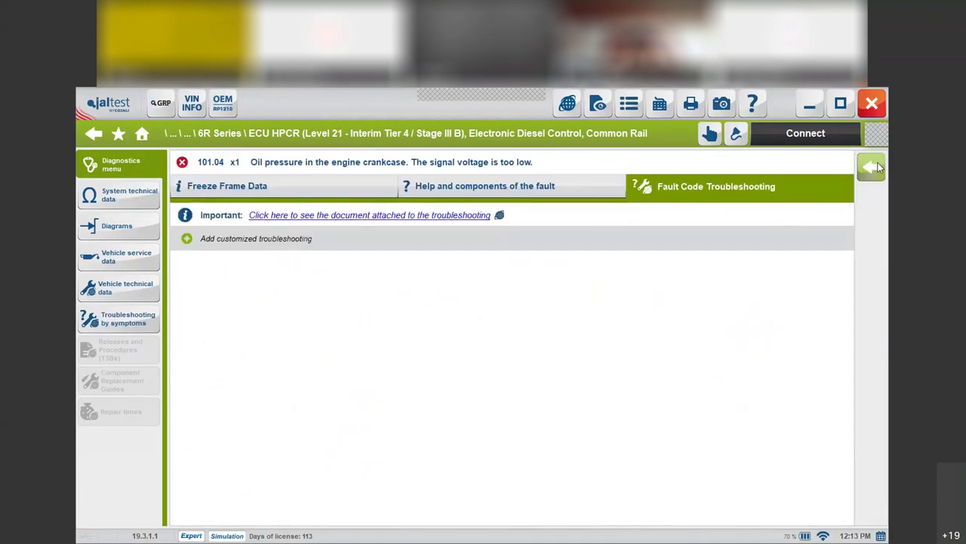
# - Connect to the engine control unit and review its ECU data and the available parameter functions
pyautogui.click(806, 135)
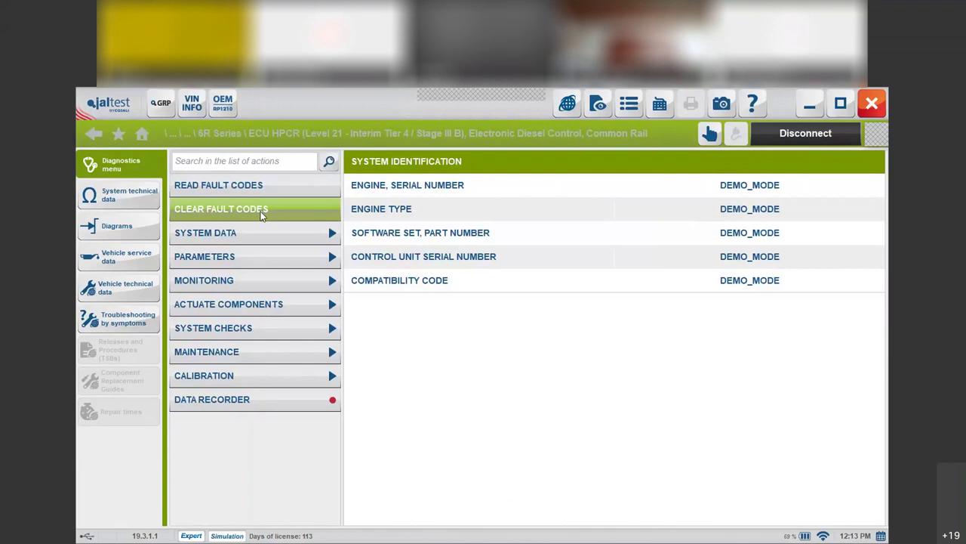
pyautogui.click(273, 238)
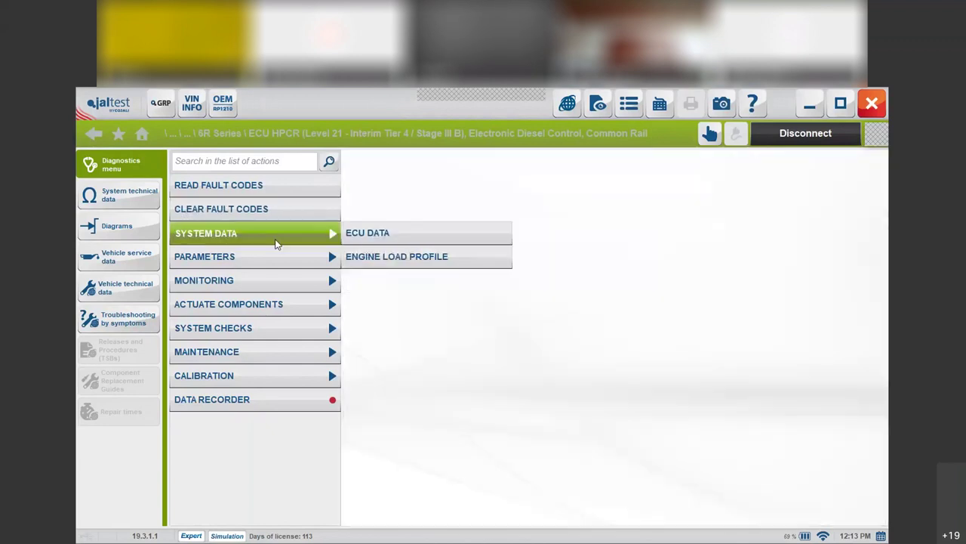
pyautogui.click(393, 234)
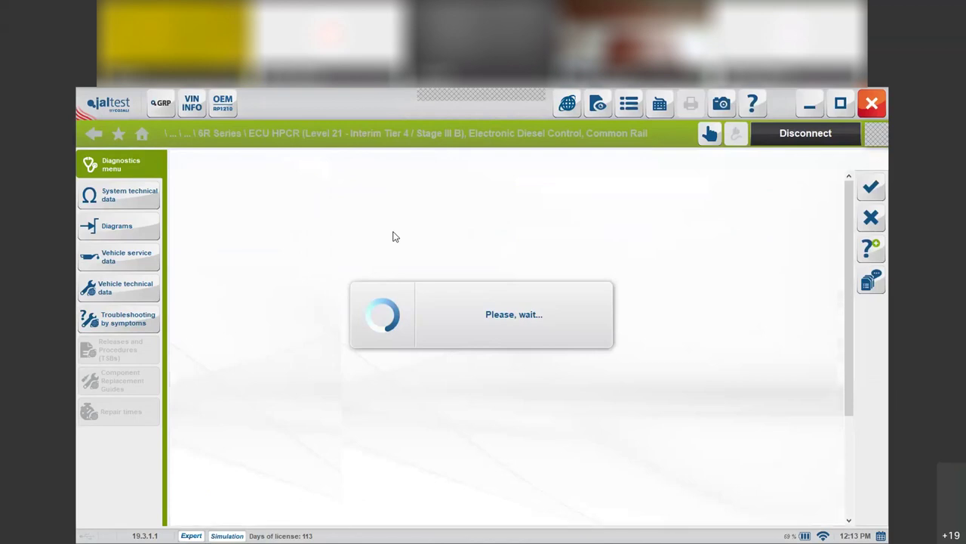
pyautogui.click(871, 189)
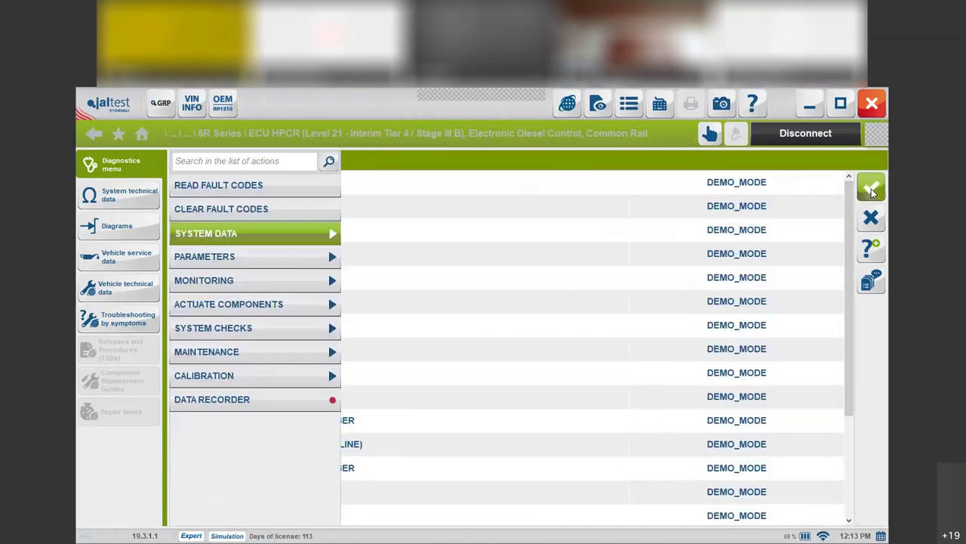
pyautogui.click(316, 258)
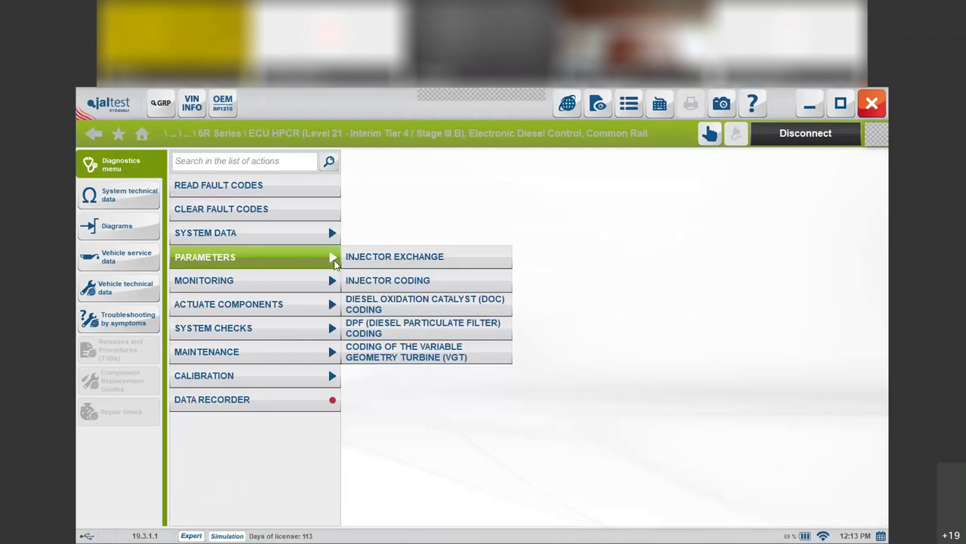
pyautogui.click(372, 263)
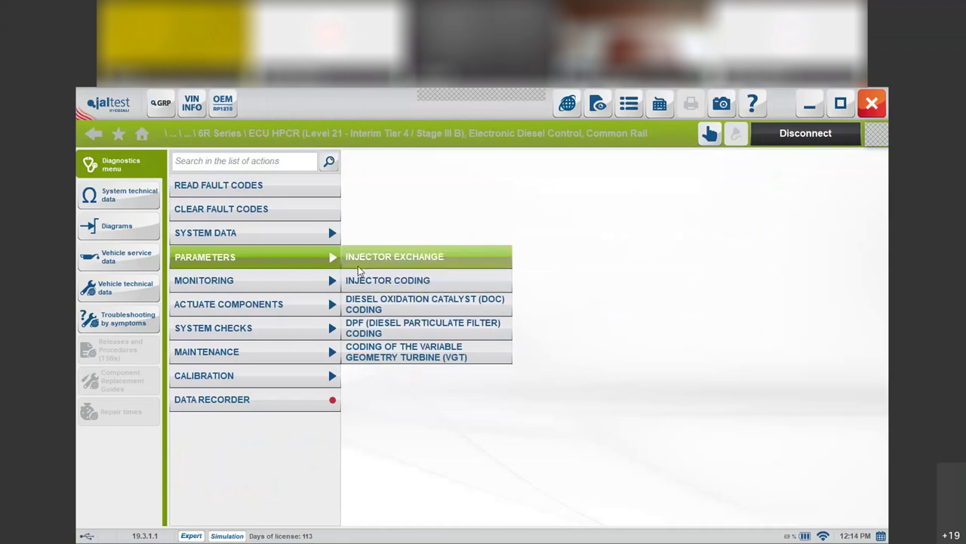
# - Filter the live data by pressure and select the particulate filter differential pressure sensor and the EGR differential pressure
pyautogui.click(319, 284)
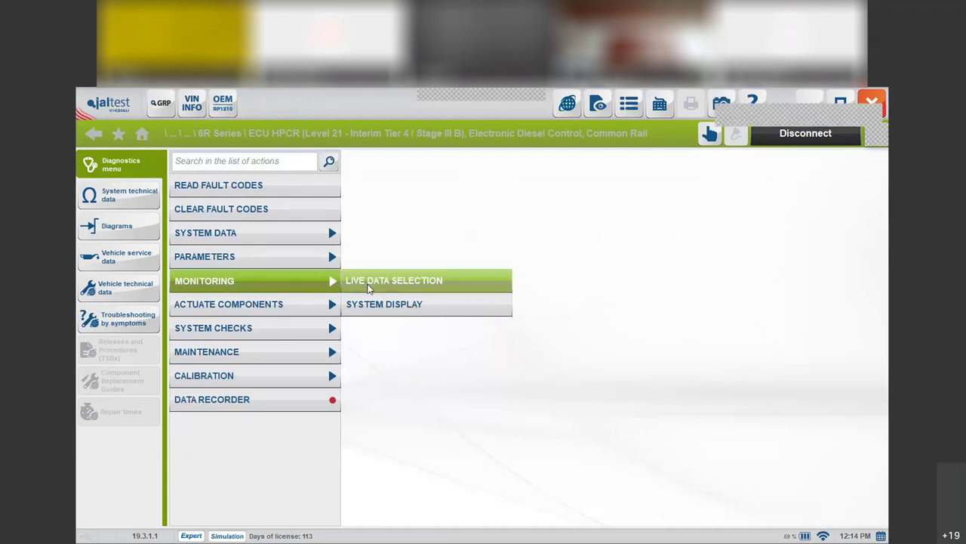
pyautogui.click(369, 287)
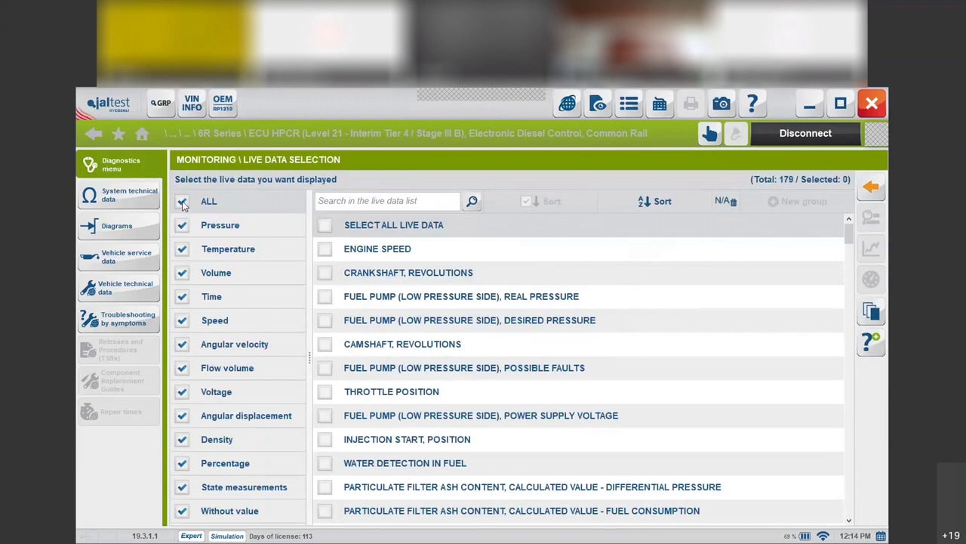
pyautogui.click(181, 225)
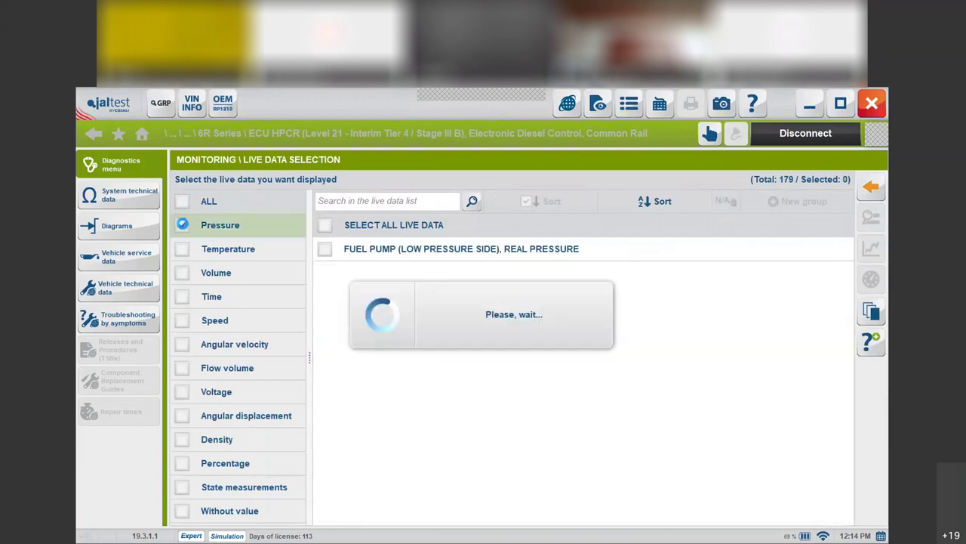
pyautogui.click(325, 320)
pyautogui.click(325, 343)
# - Add the temperature category to the live data filter and select engine oil temperature and ambient temperature
pyautogui.click(182, 249)
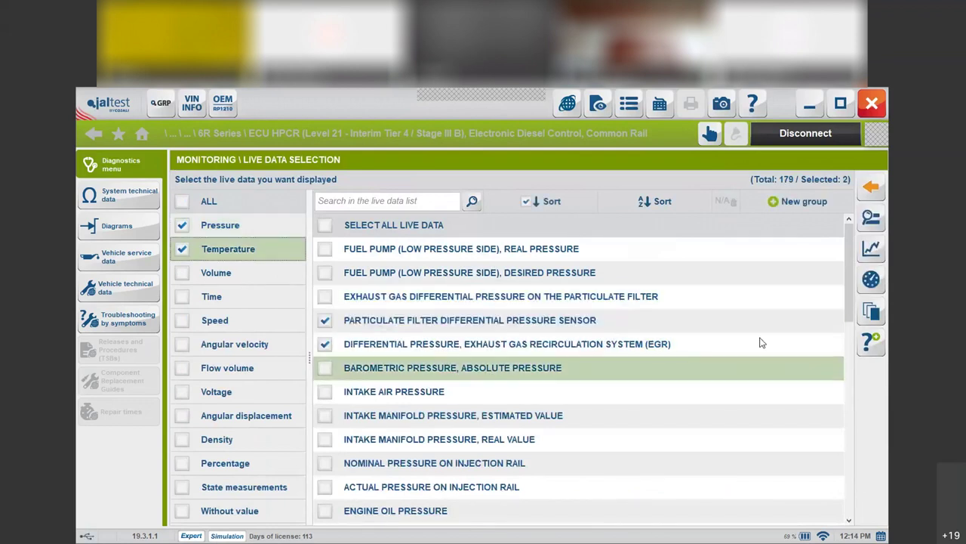
pyautogui.scroll(-10, 844, 428)
pyautogui.click(325, 416)
pyautogui.click(325, 439)
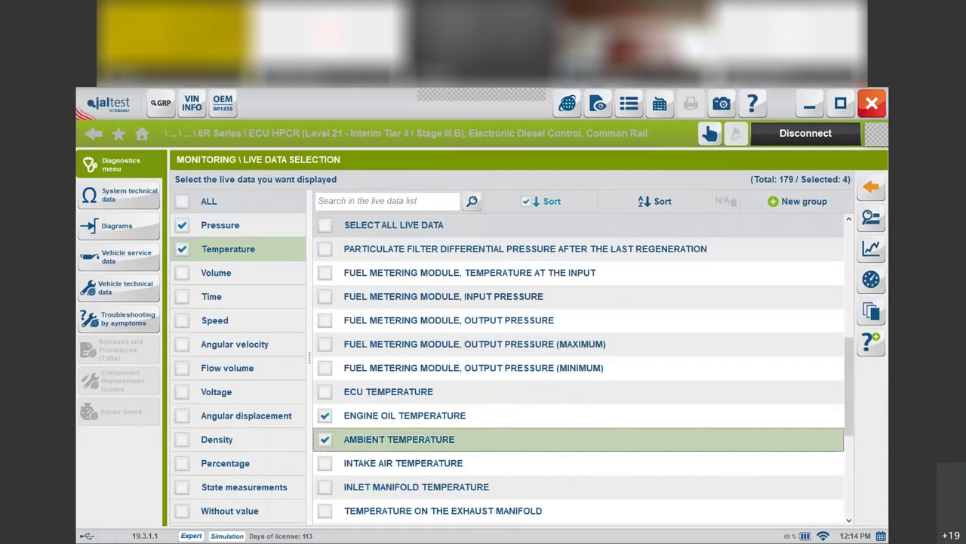
# - View the selected live data as a list of values and as a graph, stopping the graph before returning to the selection
pyautogui.click(872, 219)
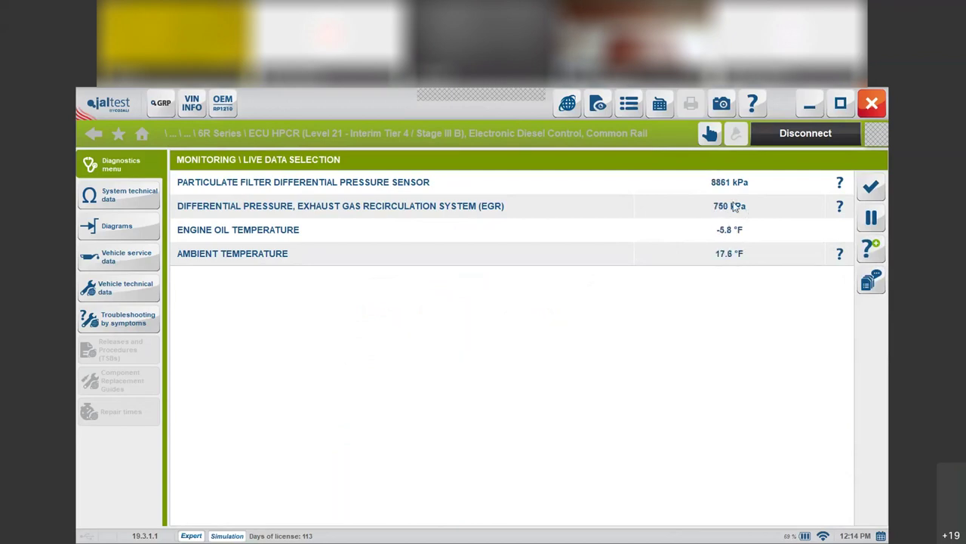
pyautogui.click(878, 195)
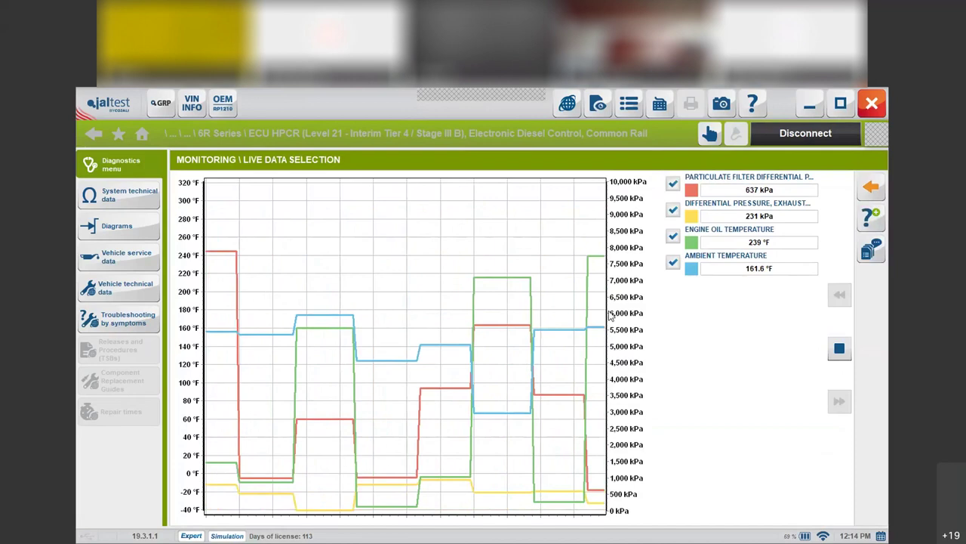
pyautogui.click(838, 349)
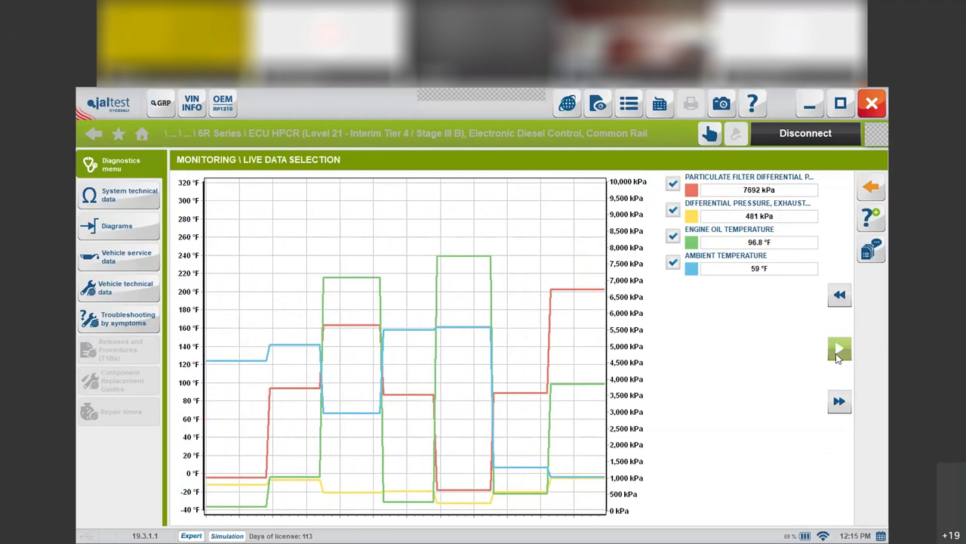
pyautogui.click(871, 186)
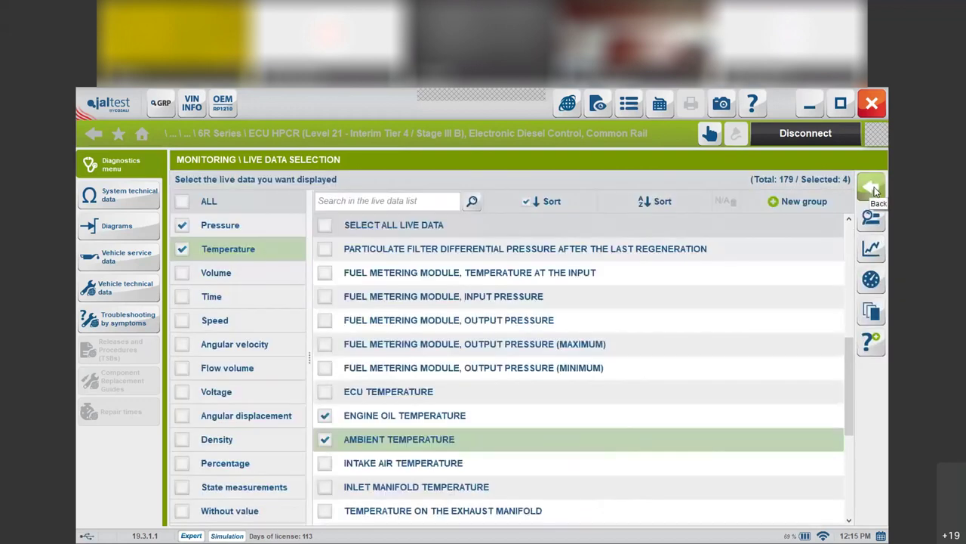
# - View the selected live data as gauges, and leave the live data selection
pyautogui.click(873, 279)
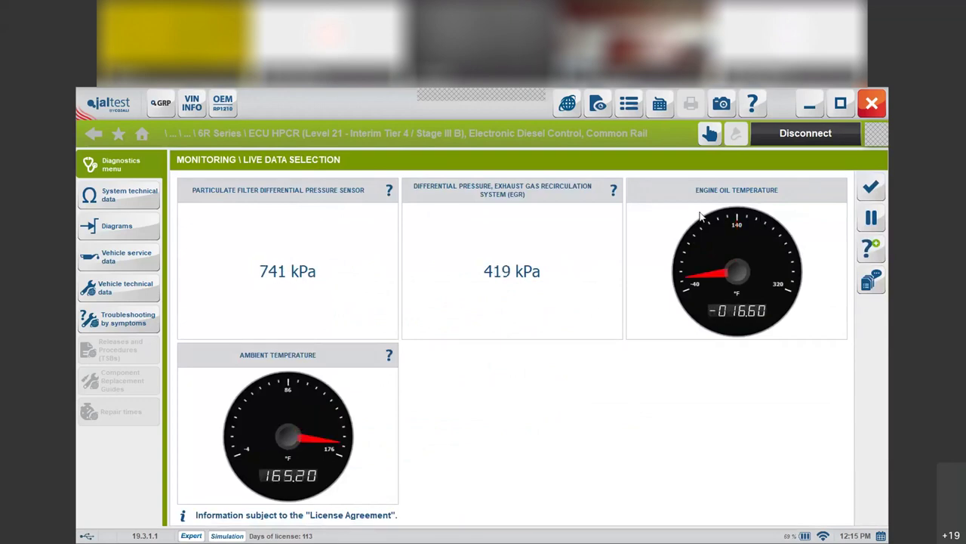
pyautogui.click(868, 188)
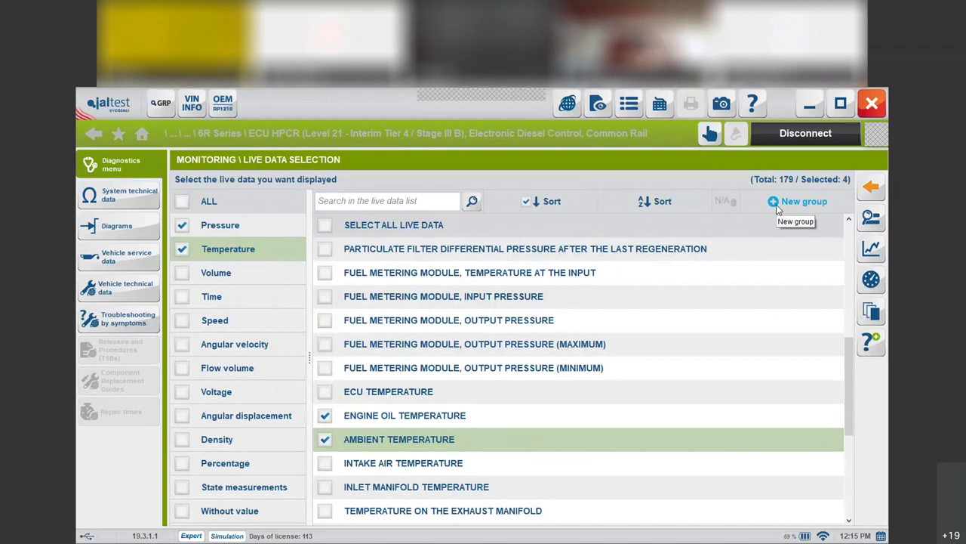
pyautogui.click(872, 192)
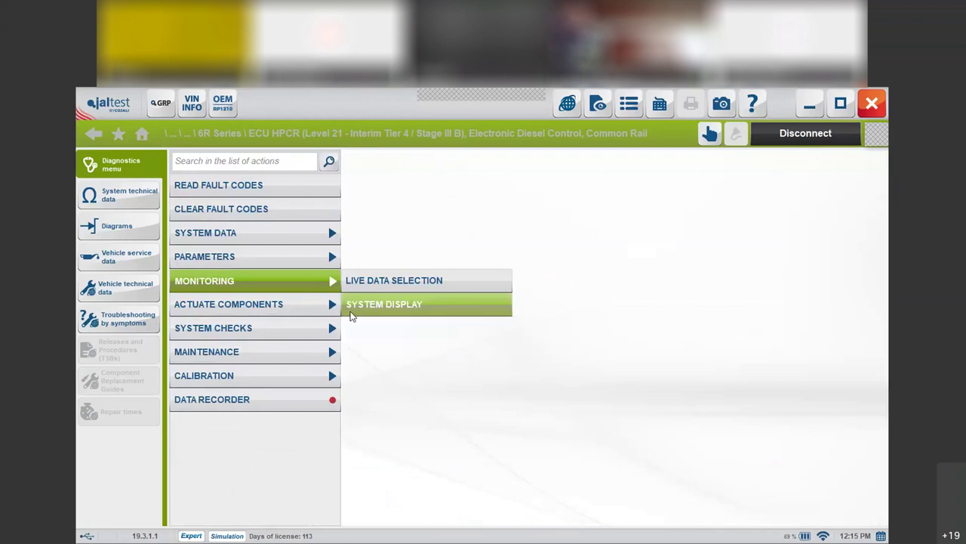
# - View the fuel system's monitoring display and look over the components that can be actuated
pyautogui.click(375, 309)
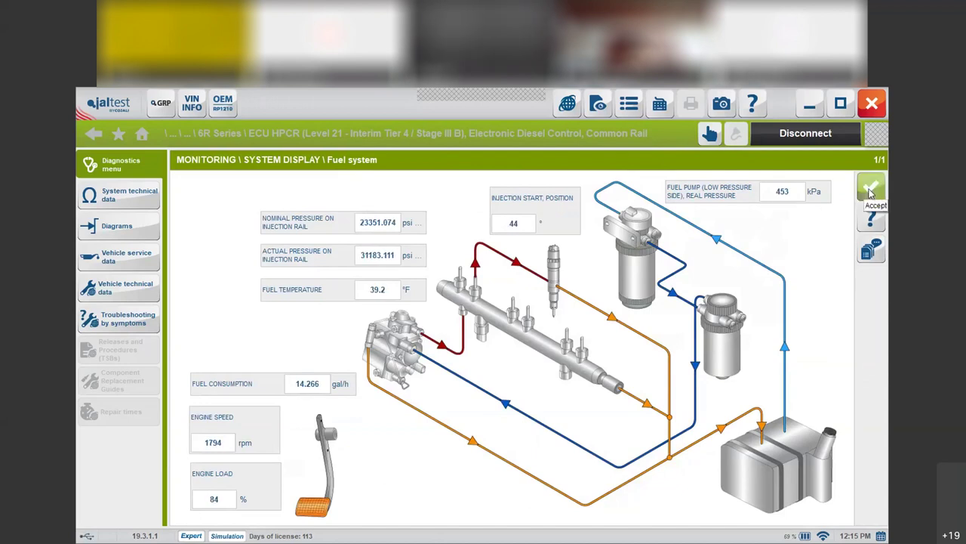
pyautogui.click(870, 193)
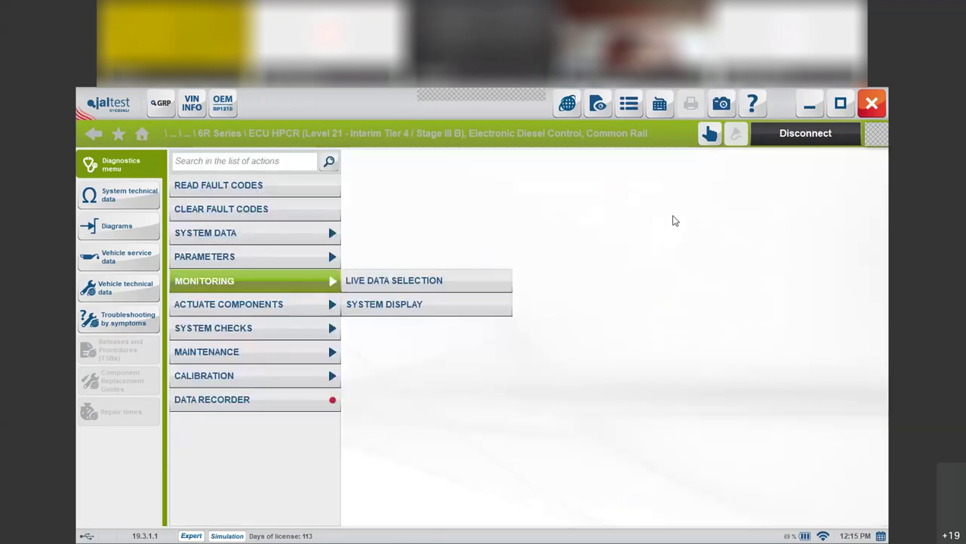
pyautogui.click(323, 306)
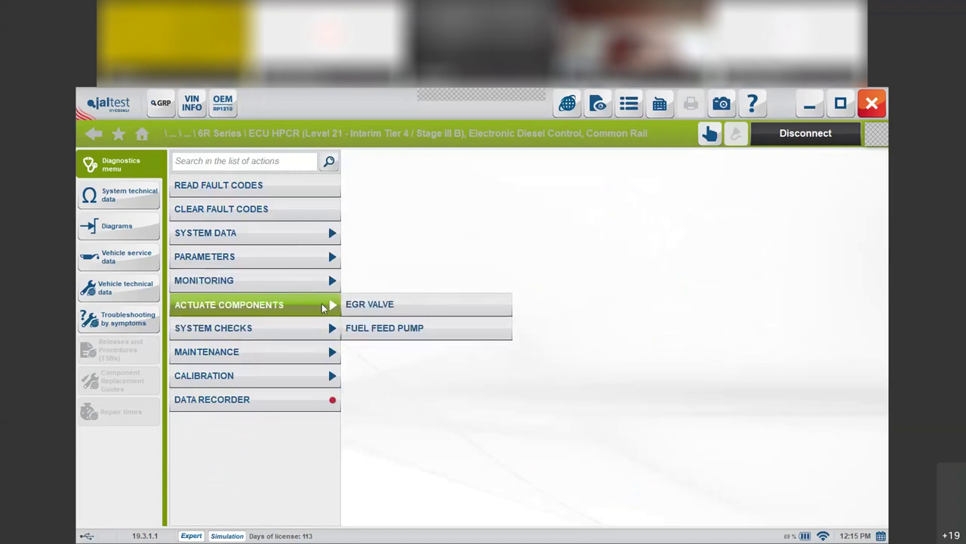
# - Start the cylinder cut-out system check, viewing its coolant temperature and engine speed conditions as gauges before accepting them
pyautogui.click(326, 329)
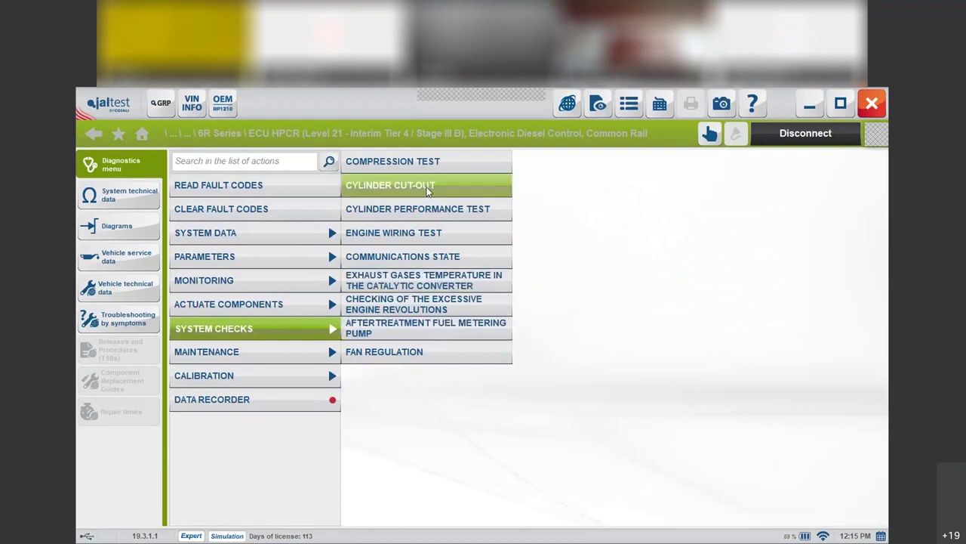
pyautogui.click(428, 192)
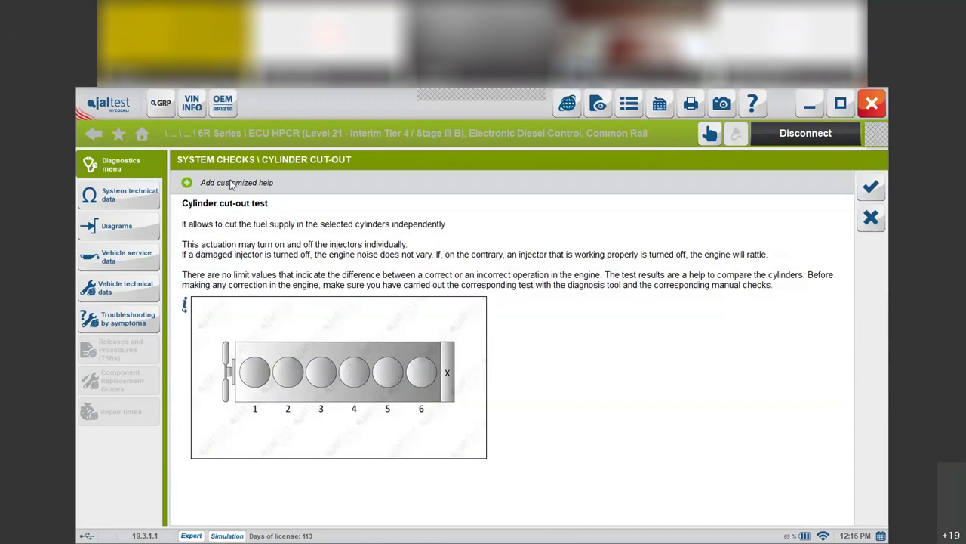
pyautogui.click(871, 186)
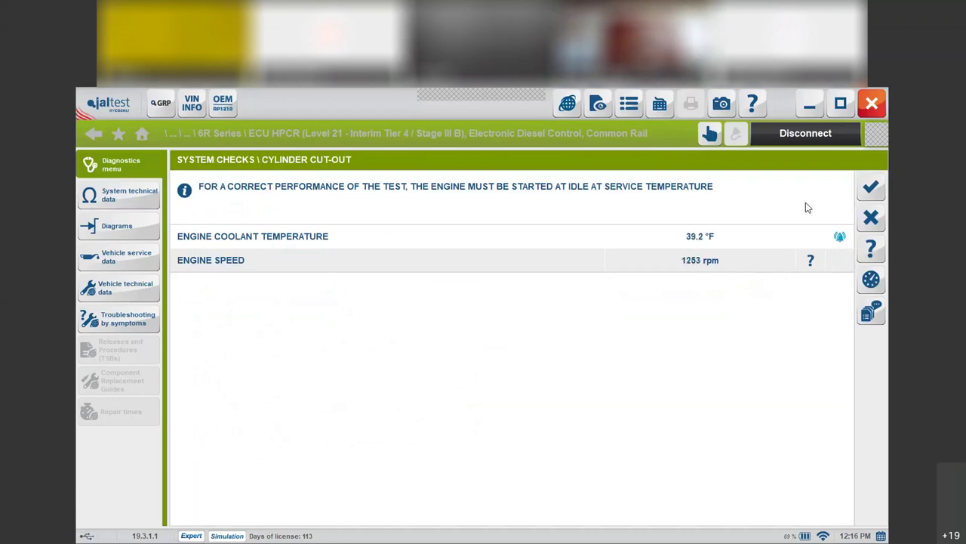
pyautogui.click(870, 282)
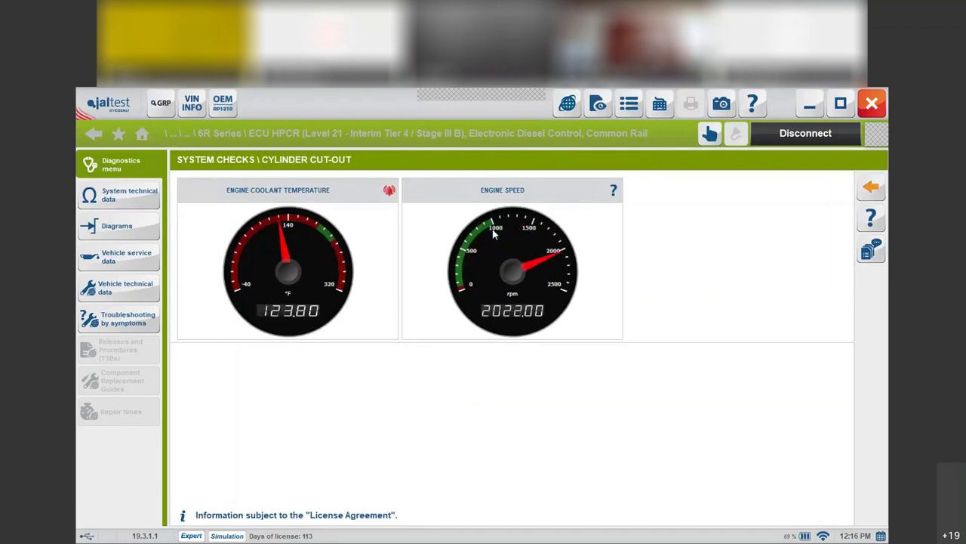
pyautogui.click(868, 189)
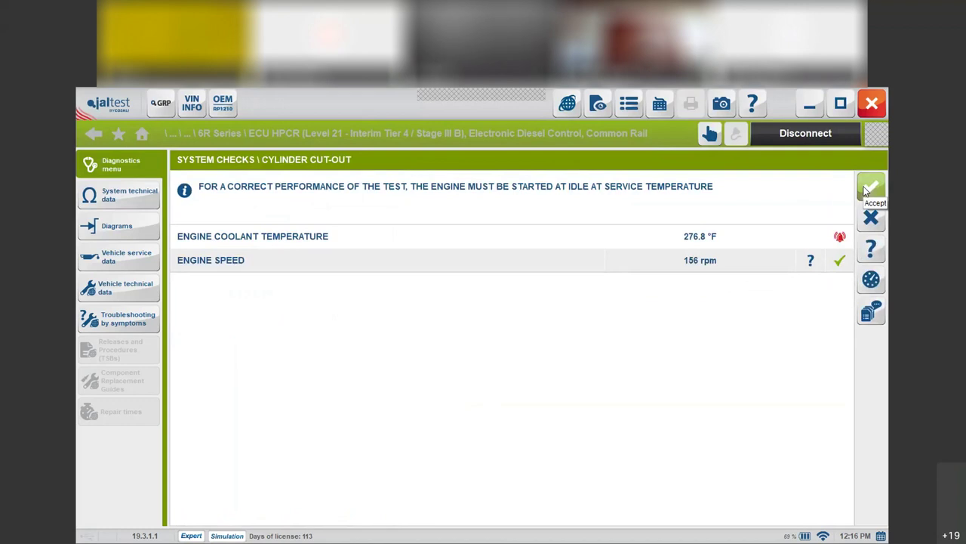
pyautogui.click(868, 188)
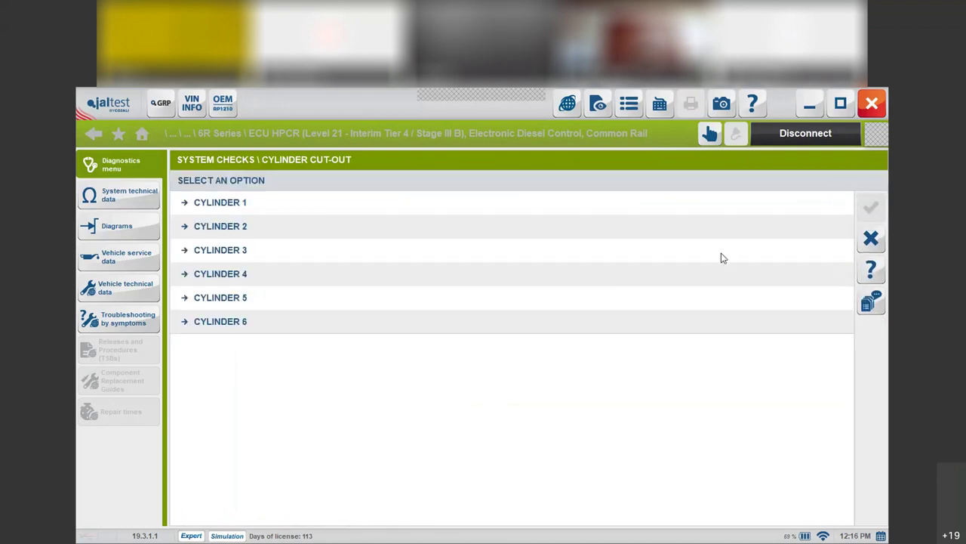
# - Run the cut-out test on cylinder 1, switching it off and back on while graphing engine speed, fuel consumption and load
pyautogui.click(266, 205)
pyautogui.click(871, 207)
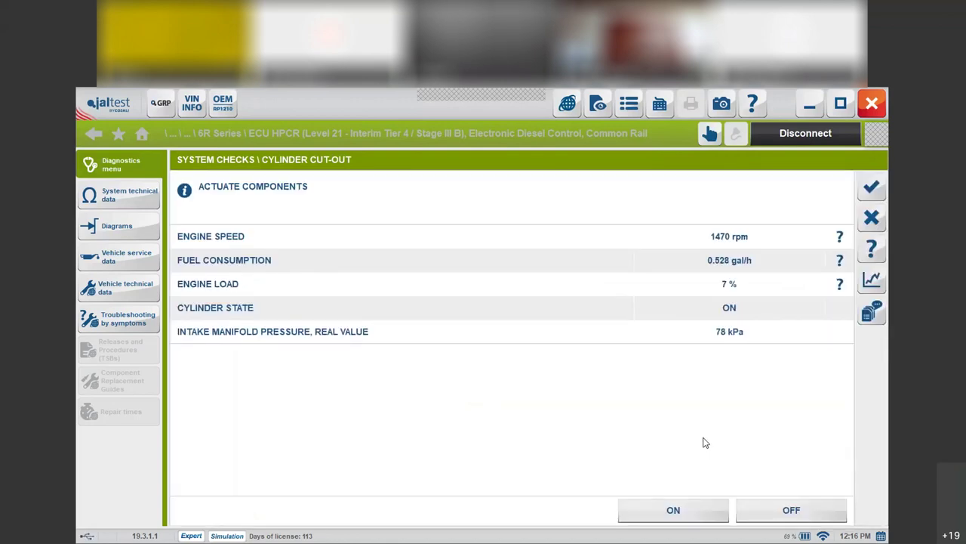
pyautogui.click(758, 517)
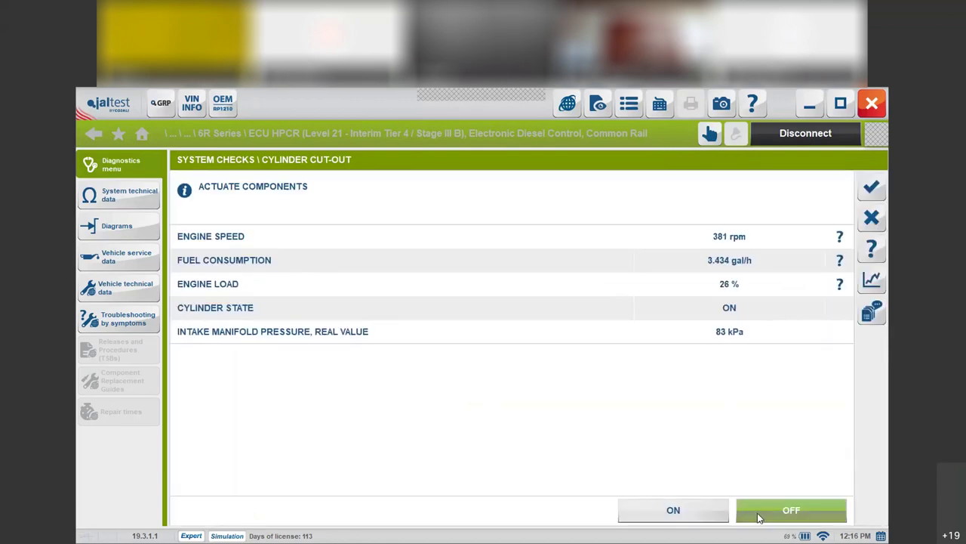
pyautogui.click(861, 289)
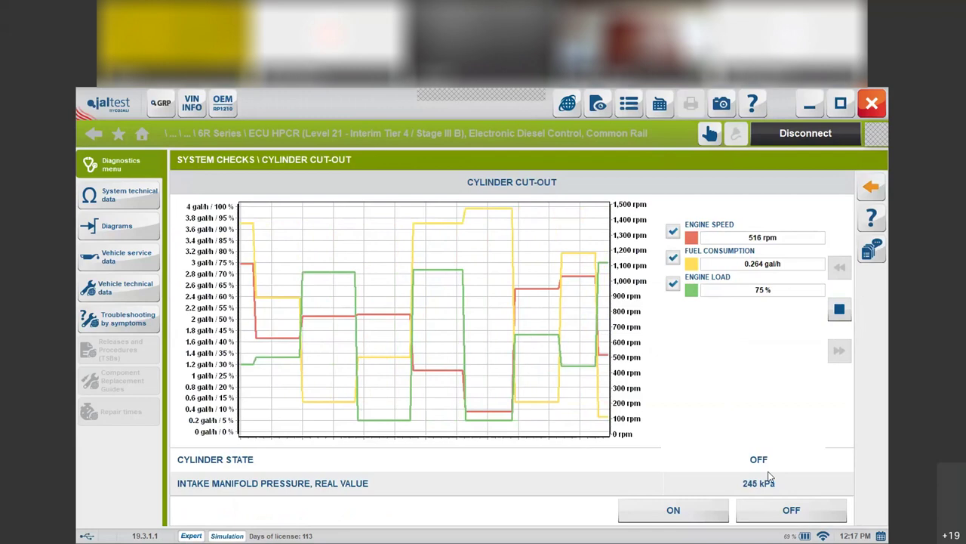
pyautogui.click(791, 509)
pyautogui.click(699, 512)
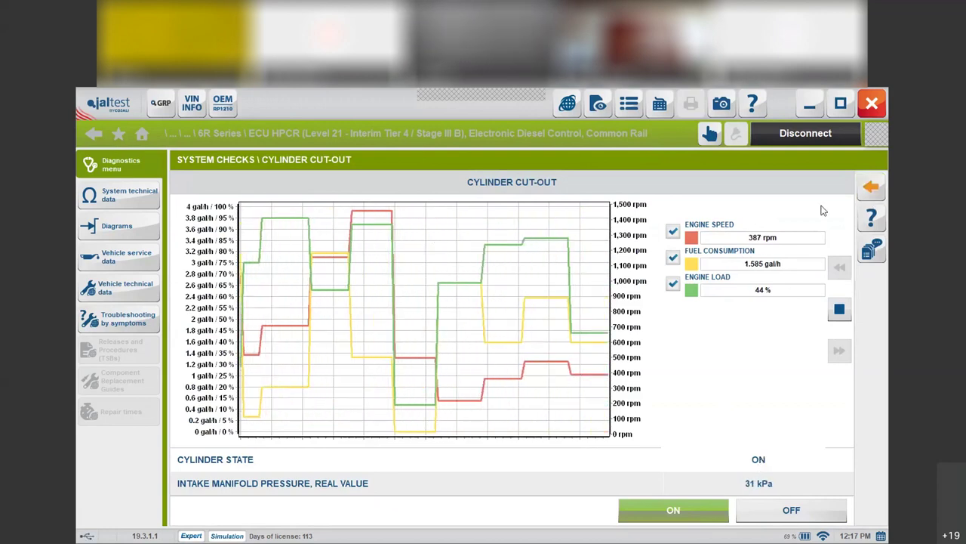
# - Finish the cylinder 1 cut-out test, display its saved graph, and accept the test summary after reviewing it
pyautogui.click(871, 189)
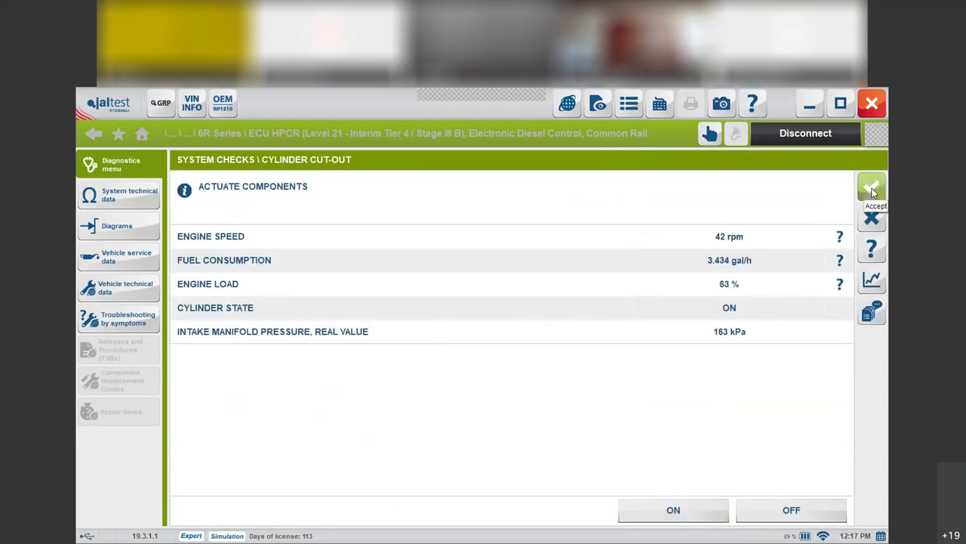
pyautogui.click(872, 189)
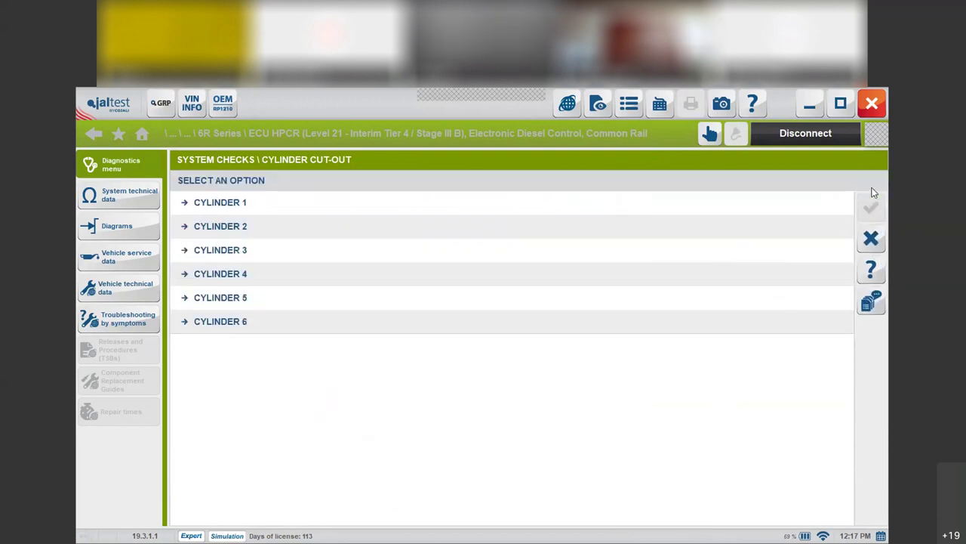
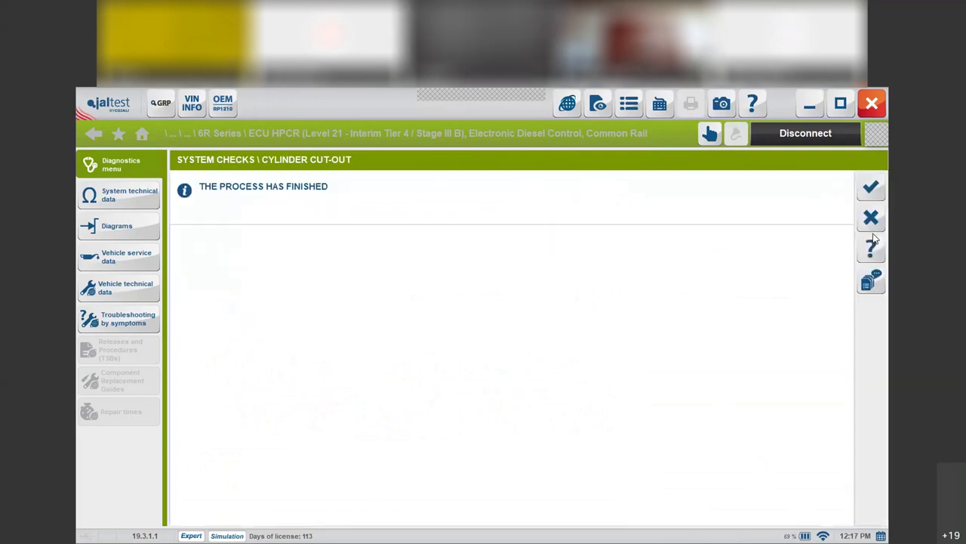
pyautogui.click(873, 189)
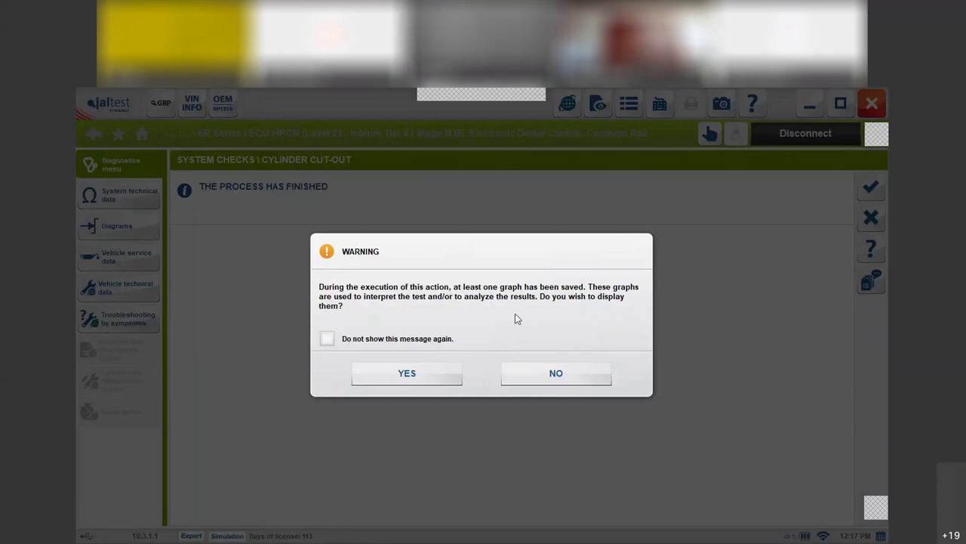
pyautogui.click(445, 378)
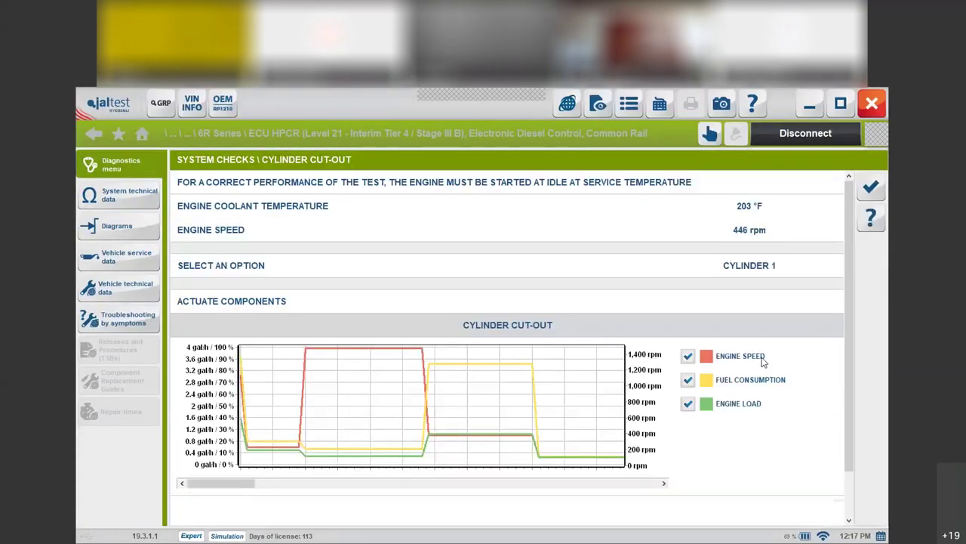
pyautogui.moveTo(849, 363); pyautogui.dragTo(850, 428)
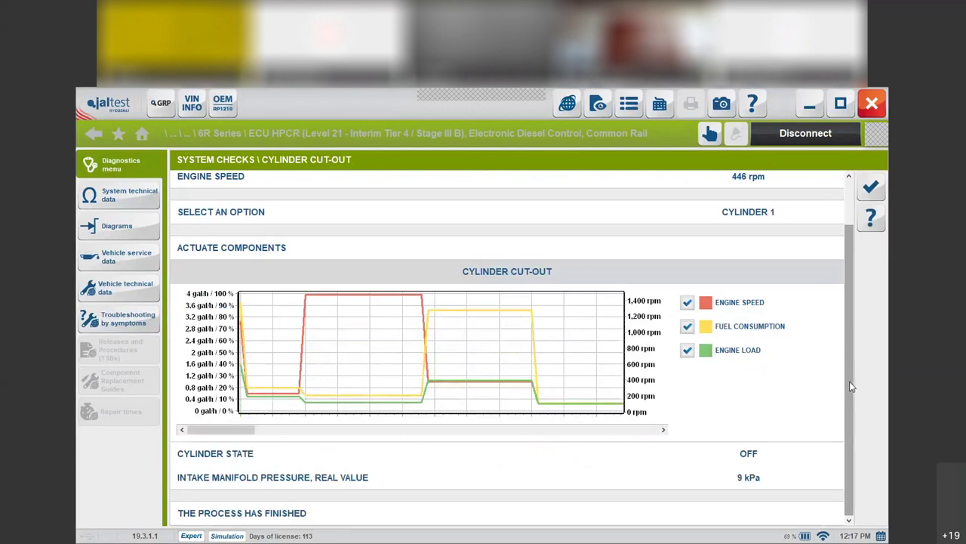
pyautogui.click(870, 190)
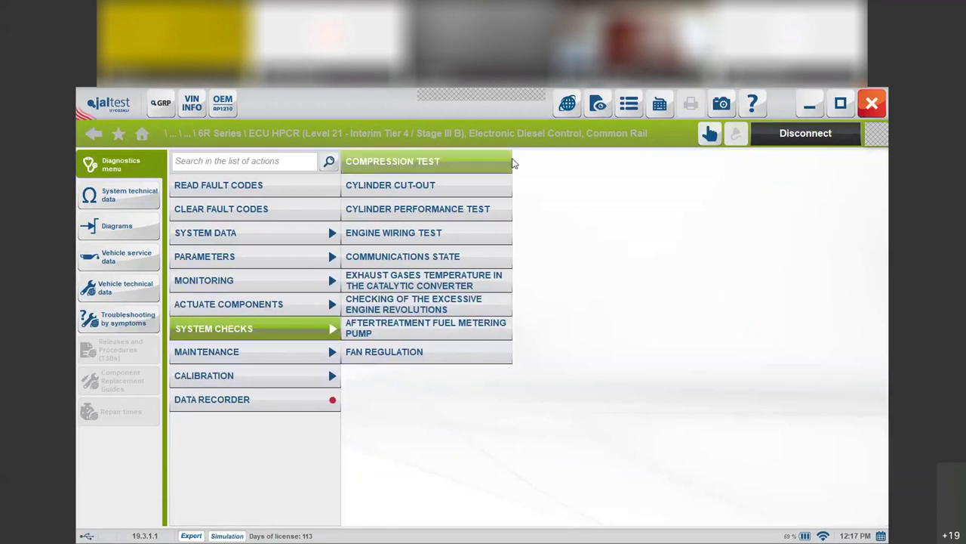
# - Preview the diagnostic session report, examining the live data entries and the cylinder cut-out graph on its last page
pyautogui.click(595, 106)
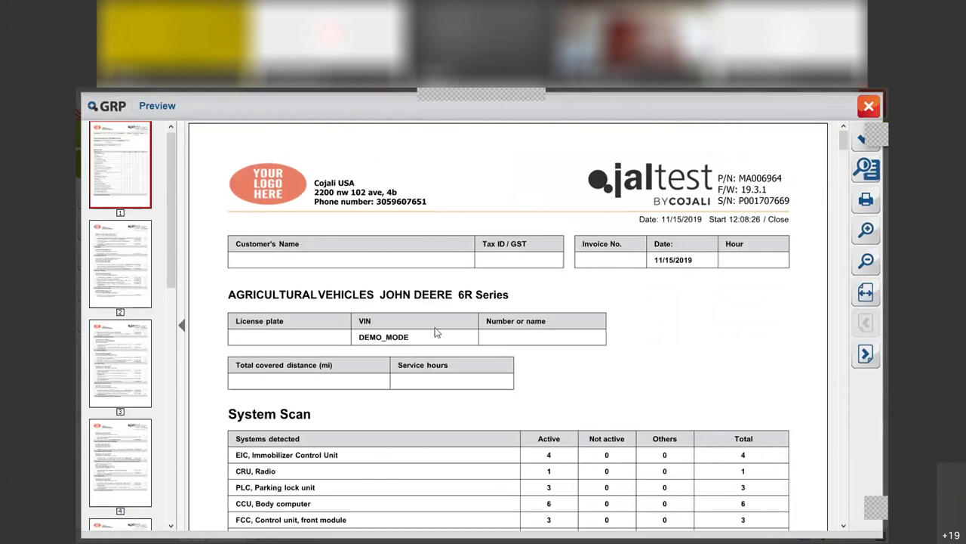
pyautogui.moveTo(845, 148); pyautogui.dragTo(834, 450)
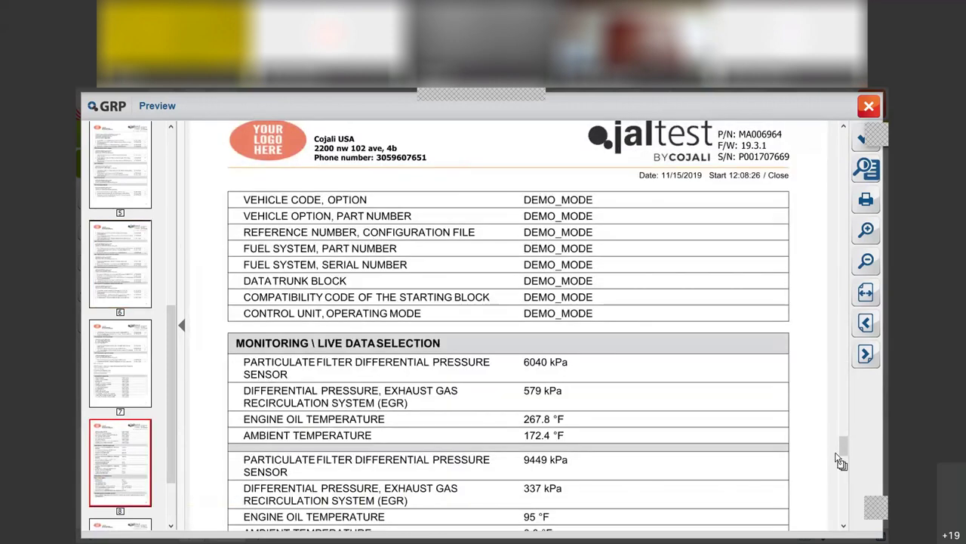
pyautogui.moveTo(843, 456); pyautogui.dragTo(844, 492)
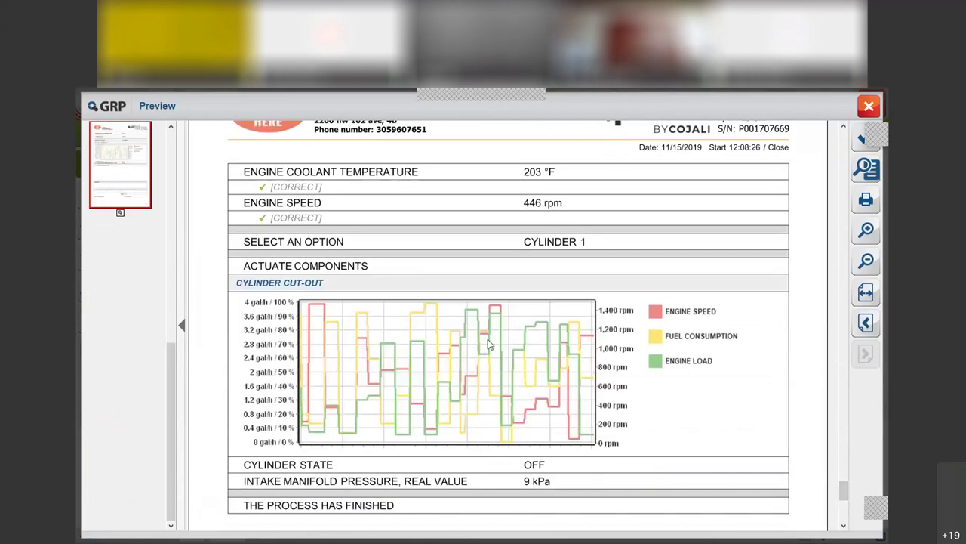
pyautogui.click(861, 135)
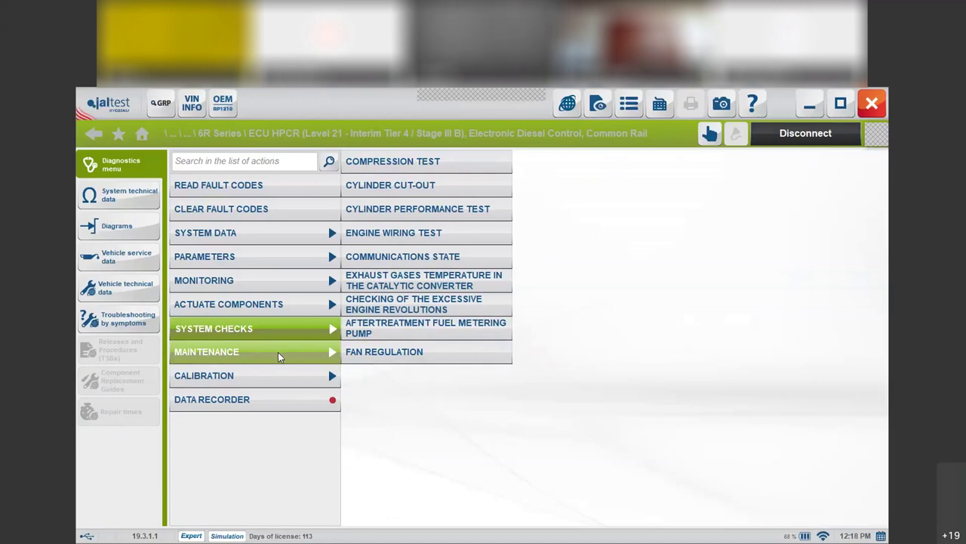
# - Look over the diesel particulate filter maintenance functions and the calibrations offered for the engine control unit
pyautogui.click(277, 352)
pyautogui.click(388, 352)
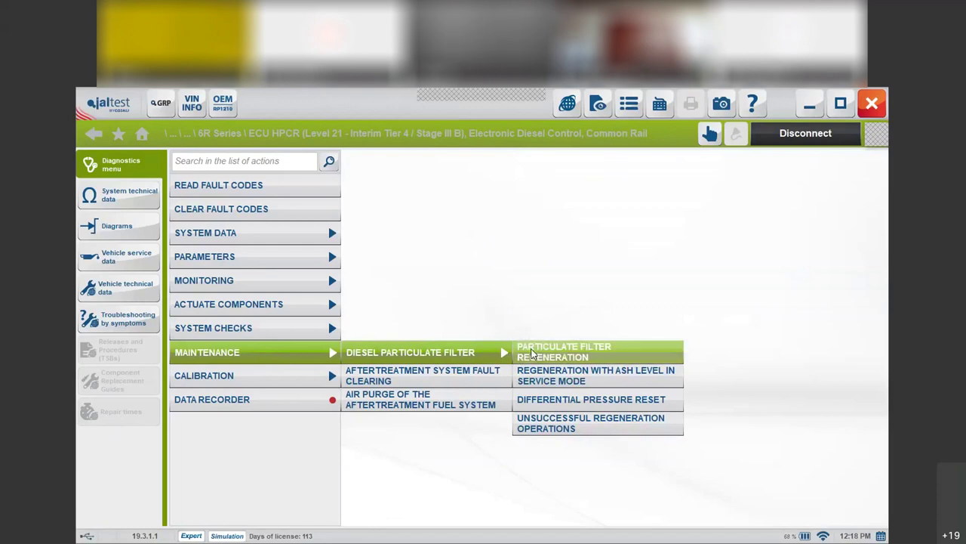
pyautogui.click(327, 381)
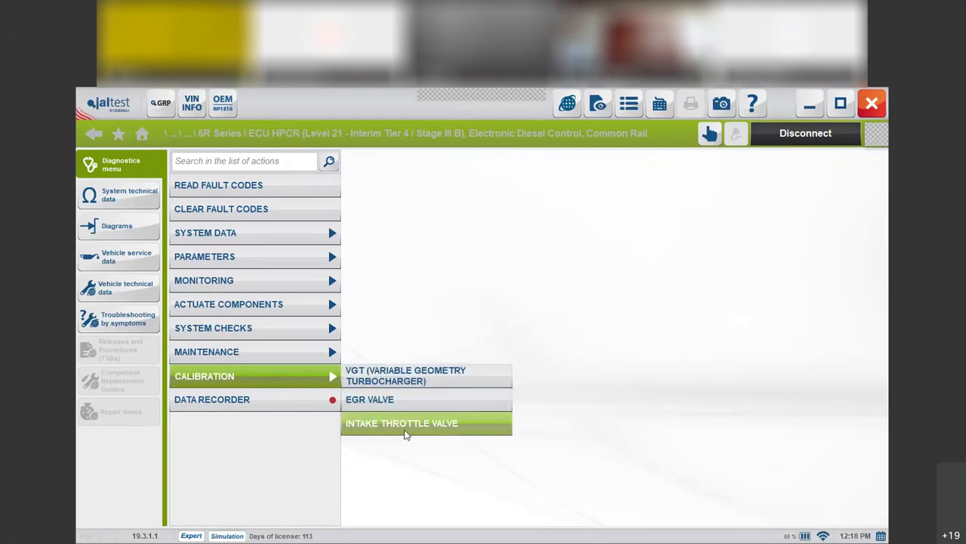
pyautogui.click(316, 447)
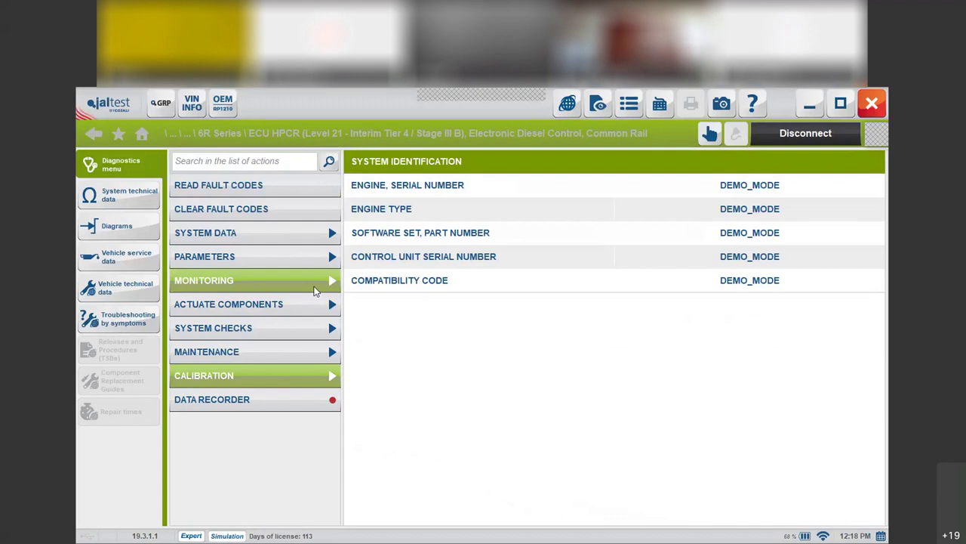
# - Read the data recorder's description without starting a recording, and locate the data player in the preferences
pyautogui.click(300, 406)
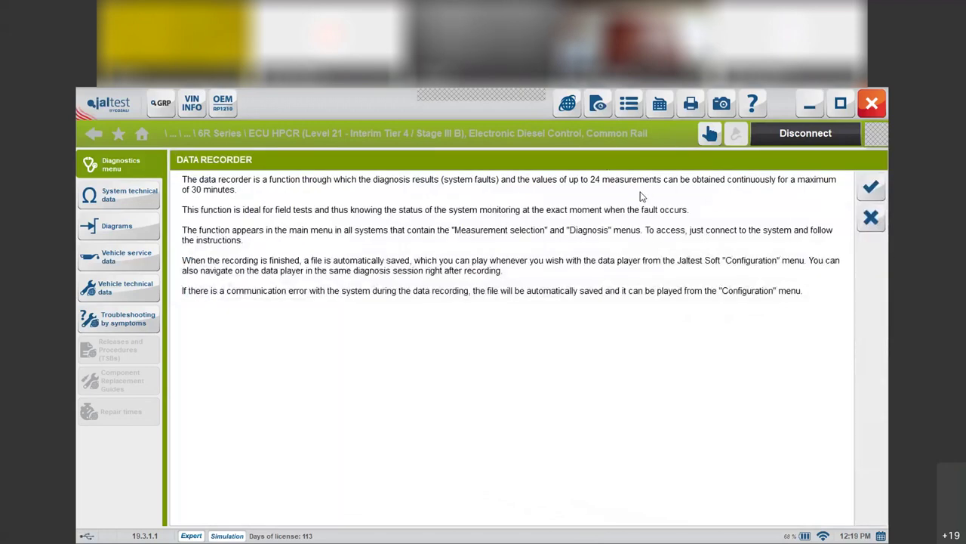
pyautogui.click(868, 231)
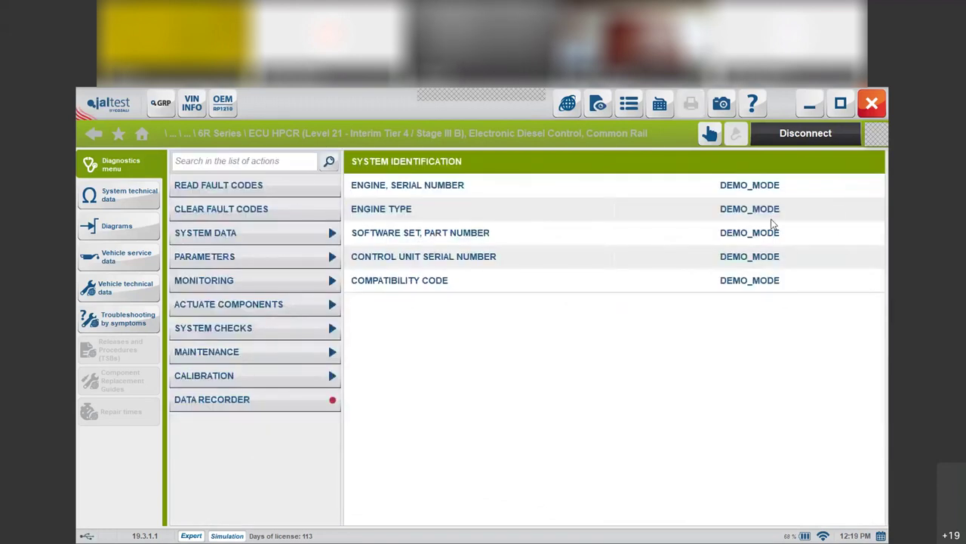
pyautogui.click(628, 104)
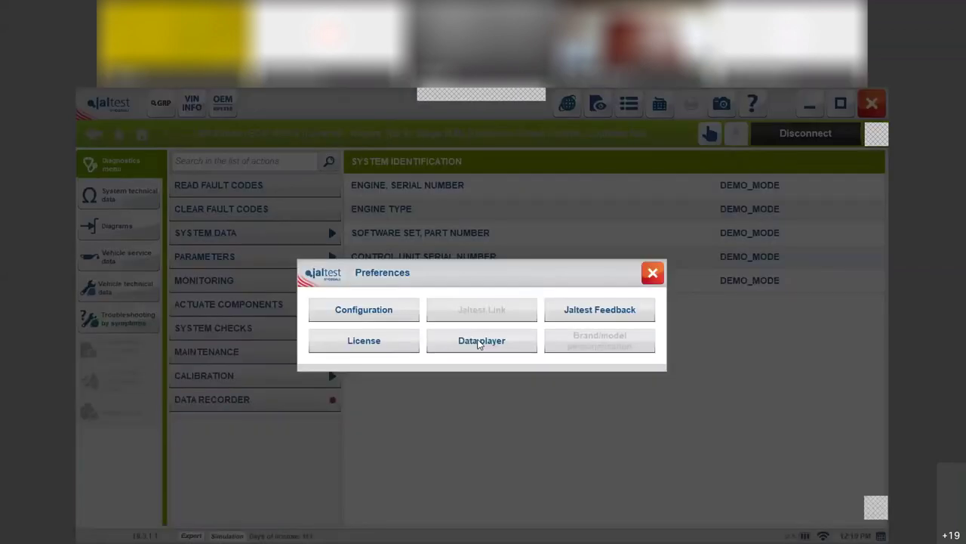
pyautogui.click(477, 346)
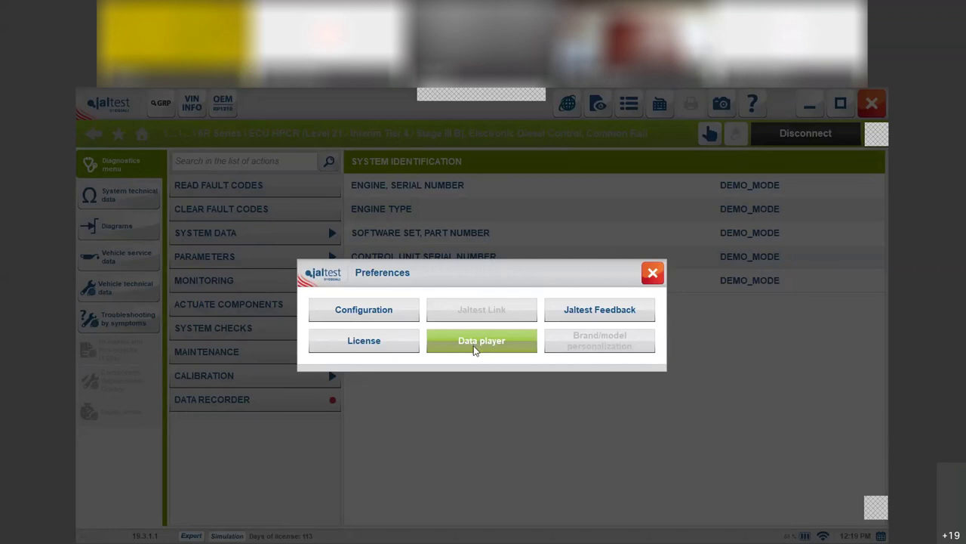
pyautogui.click(654, 273)
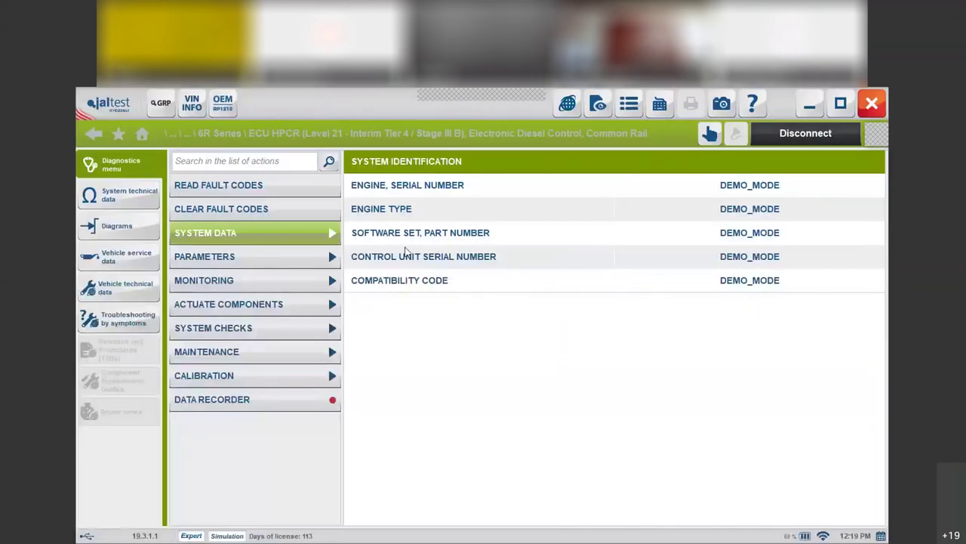
# - View the system technical data for the CB5000 pressure and temperature sensor, and enlarge its second location photo
pyautogui.click(128, 193)
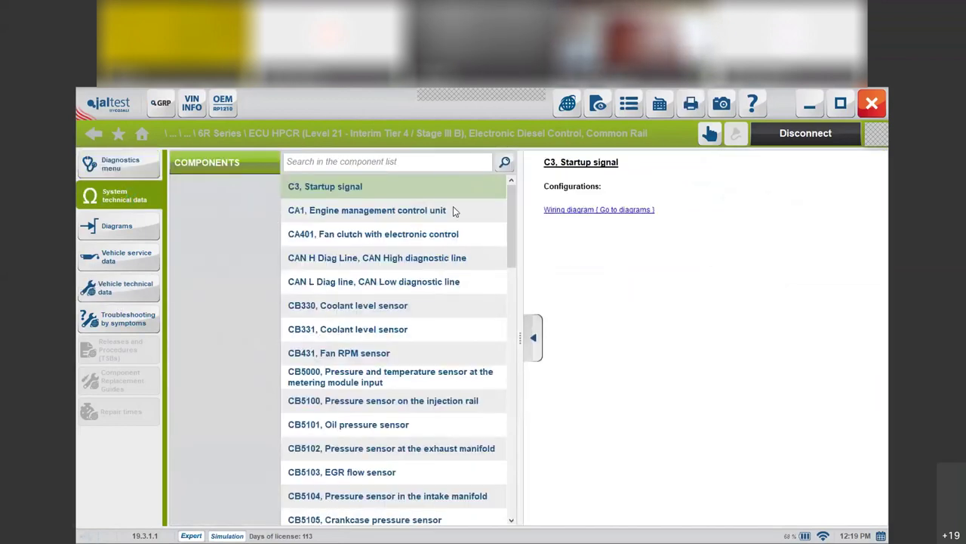
pyautogui.click(444, 279)
pyautogui.click(418, 375)
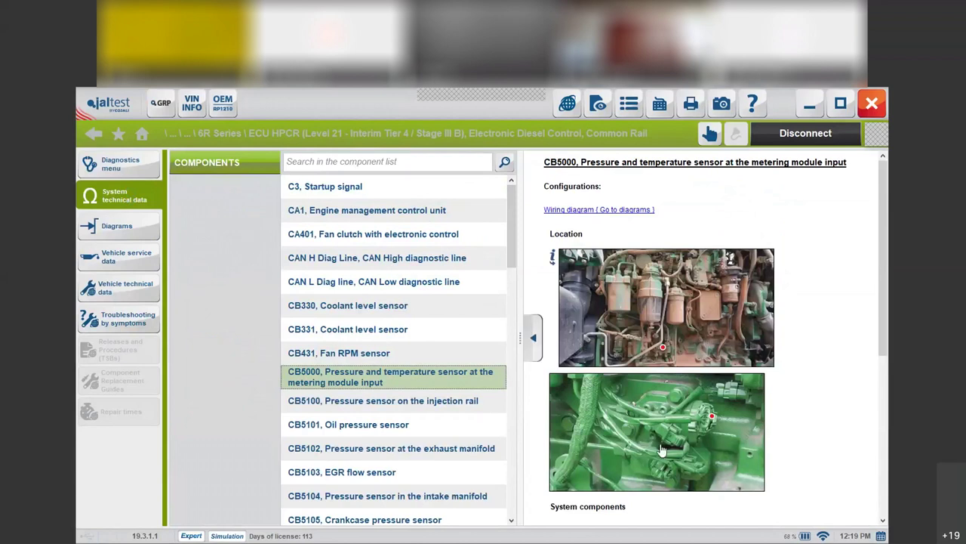
pyautogui.click(663, 442)
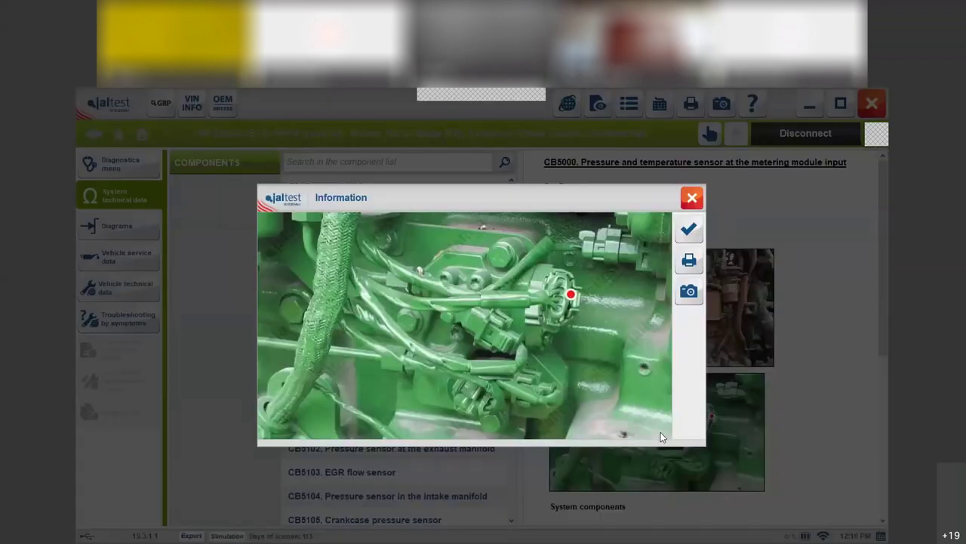
pyautogui.click(691, 197)
# - View the vehicle service data for engine type 4045H (Level 23) - Interim Tier 4, and expand its general 250 h interval
pyautogui.click(121, 266)
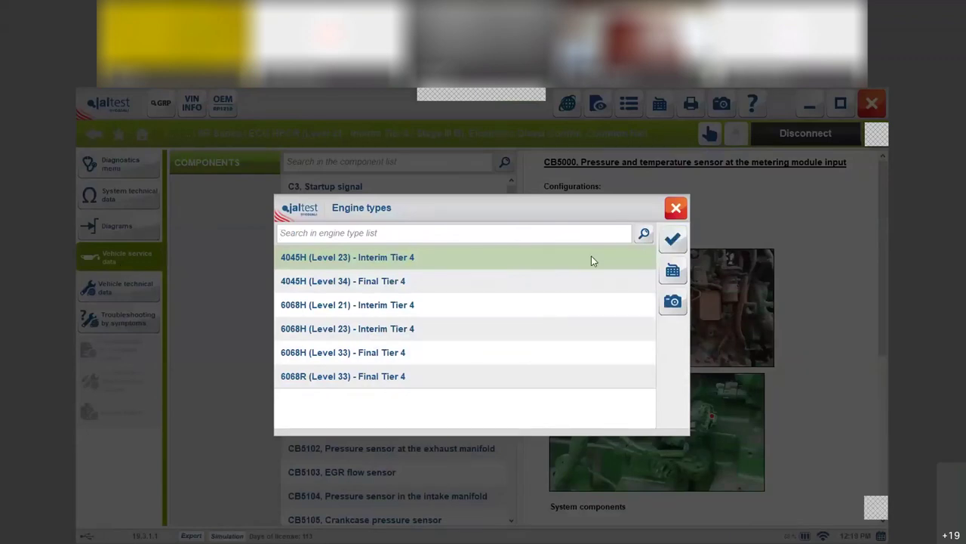
pyautogui.click(667, 243)
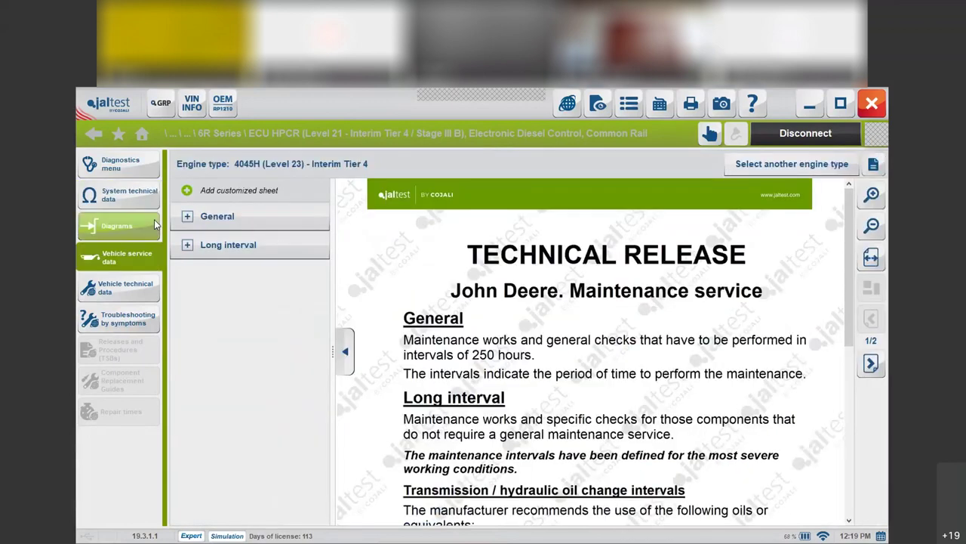
pyautogui.click(187, 217)
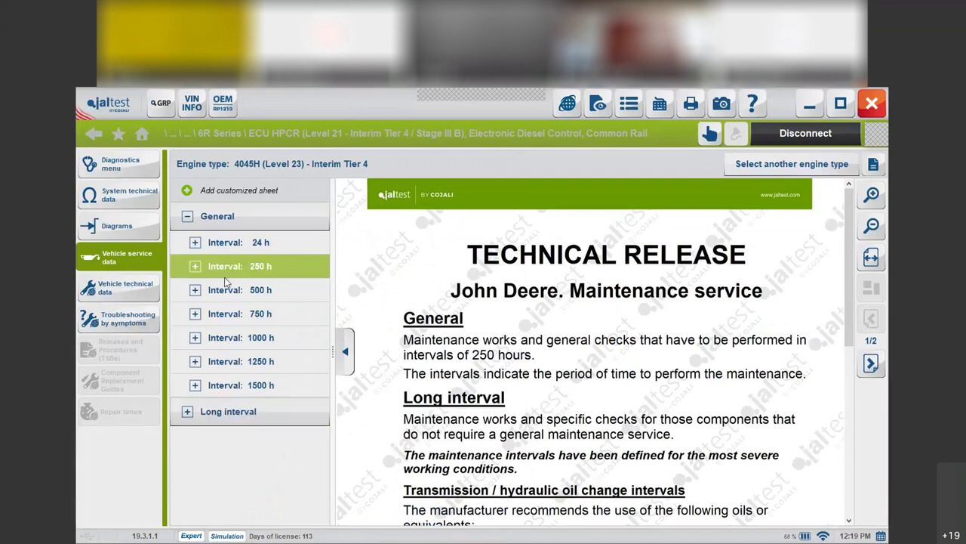
pyautogui.click(195, 267)
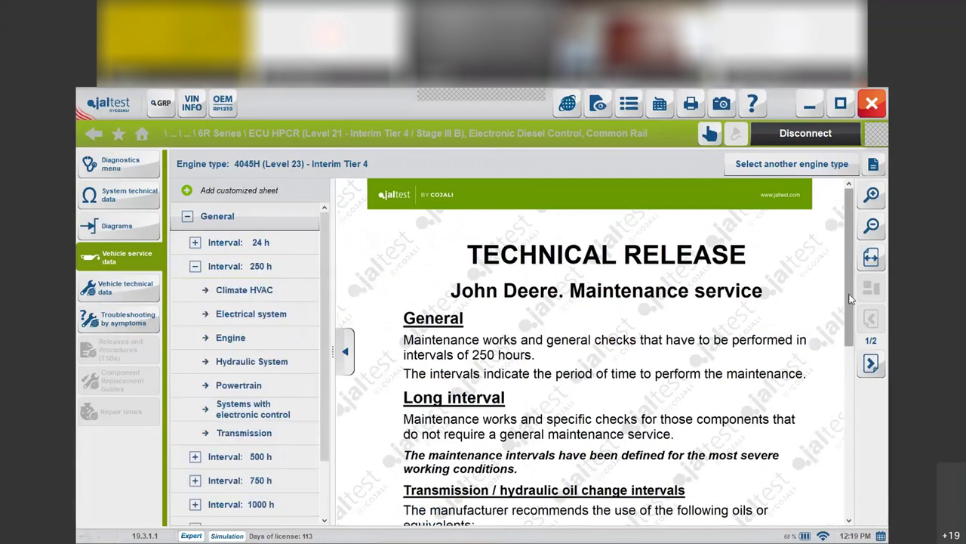
pyautogui.scroll(-3, 453, 340)
# - View the 250 h Climate HVAC and Electrical system services, and check the comment entry for the lighting check without adding one
pyautogui.click(231, 286)
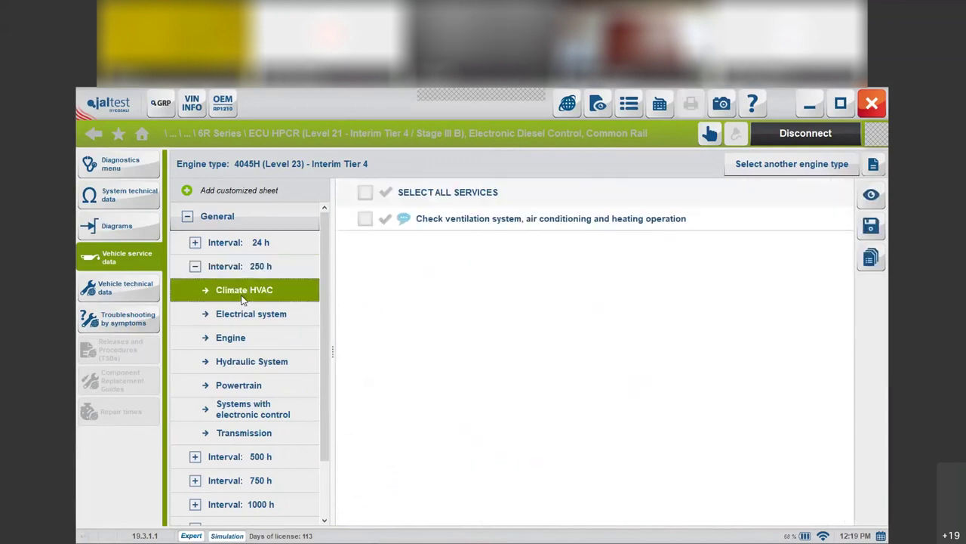
pyautogui.click(226, 270)
pyautogui.click(226, 268)
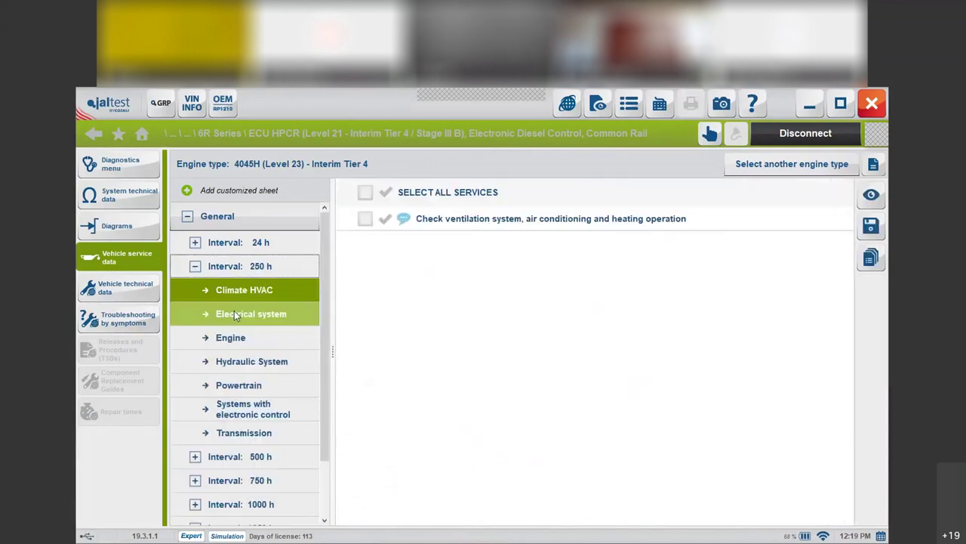
pyautogui.click(234, 310)
pyautogui.click(402, 243)
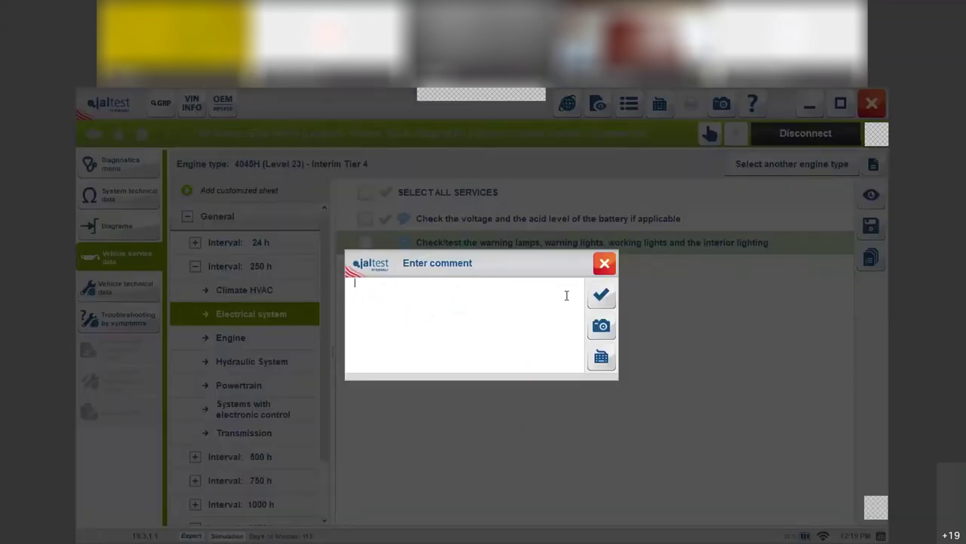
pyautogui.click(604, 264)
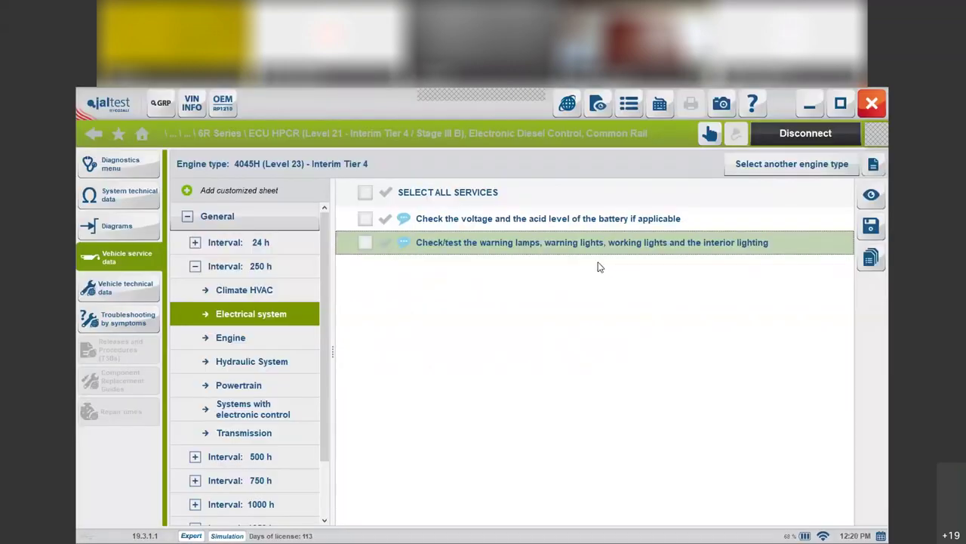
# - Look up the cylinder head tightening torques in the vehicle technical data, and enlarge the screw tightening order figure
pyautogui.click(118, 290)
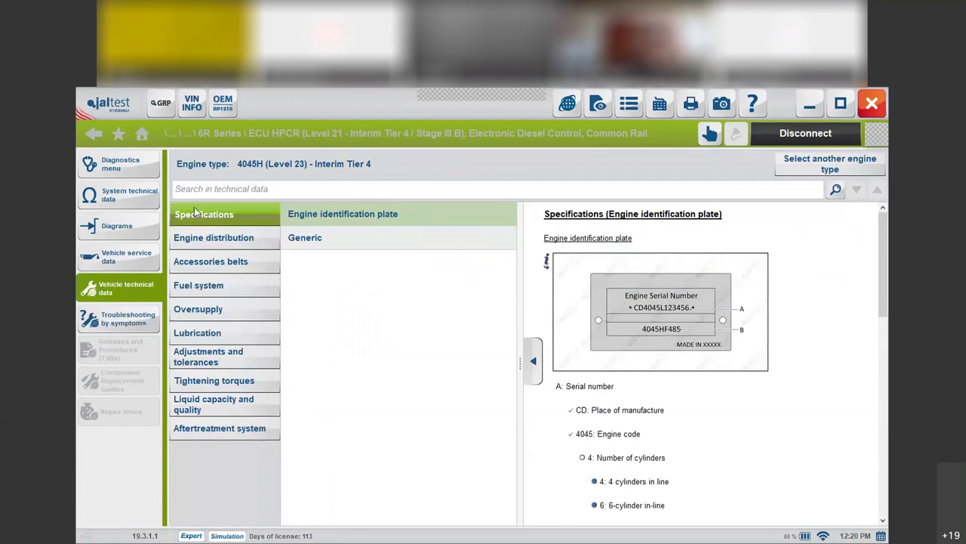
pyautogui.click(237, 188)
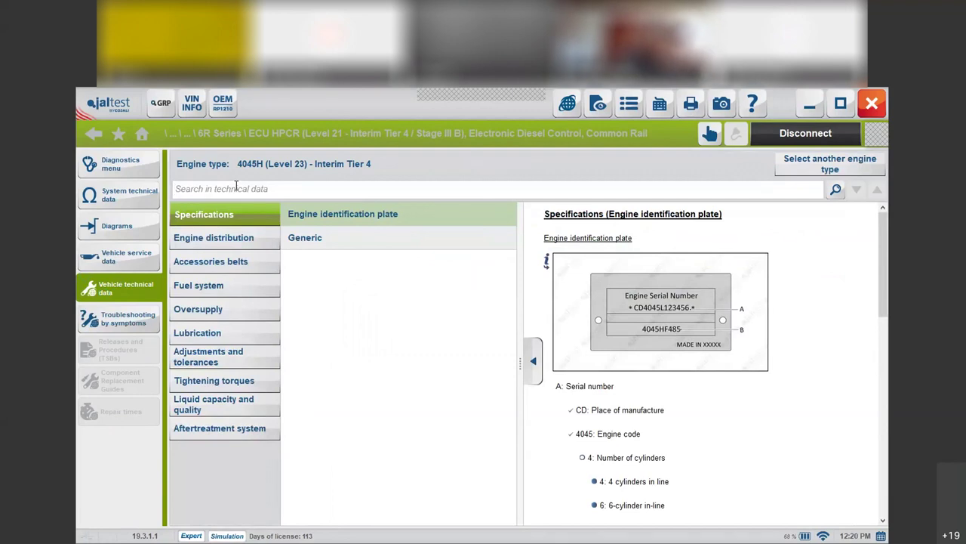
pyautogui.click(246, 379)
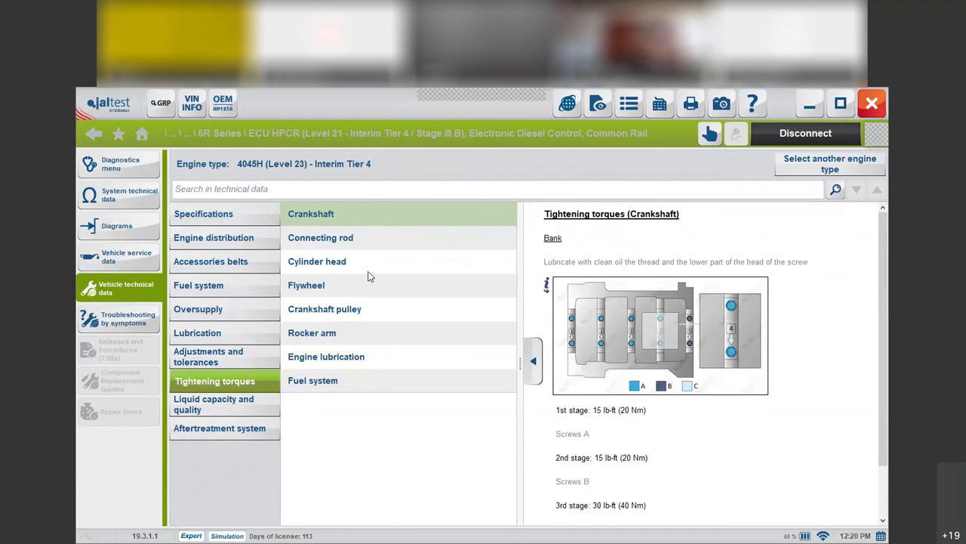
pyautogui.click(355, 237)
pyautogui.click(355, 261)
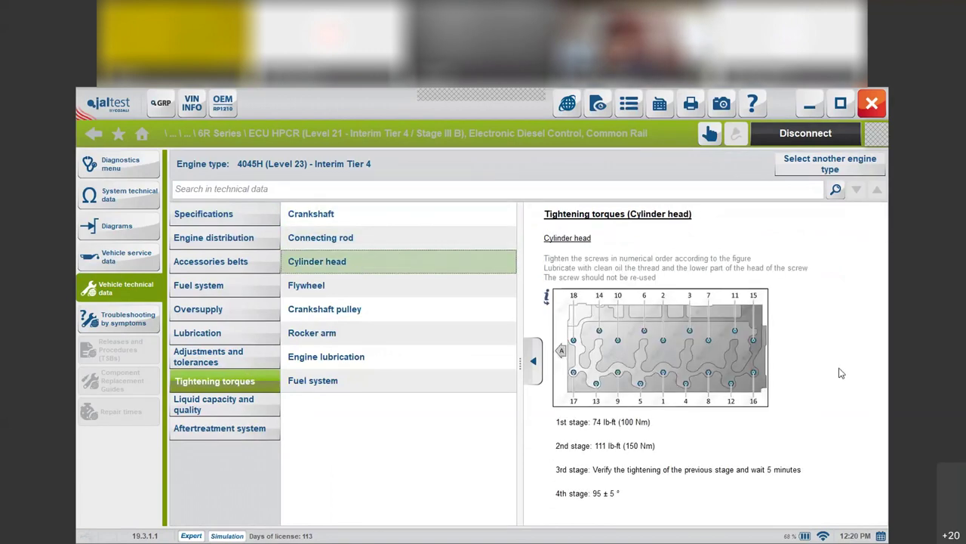
pyautogui.click(721, 352)
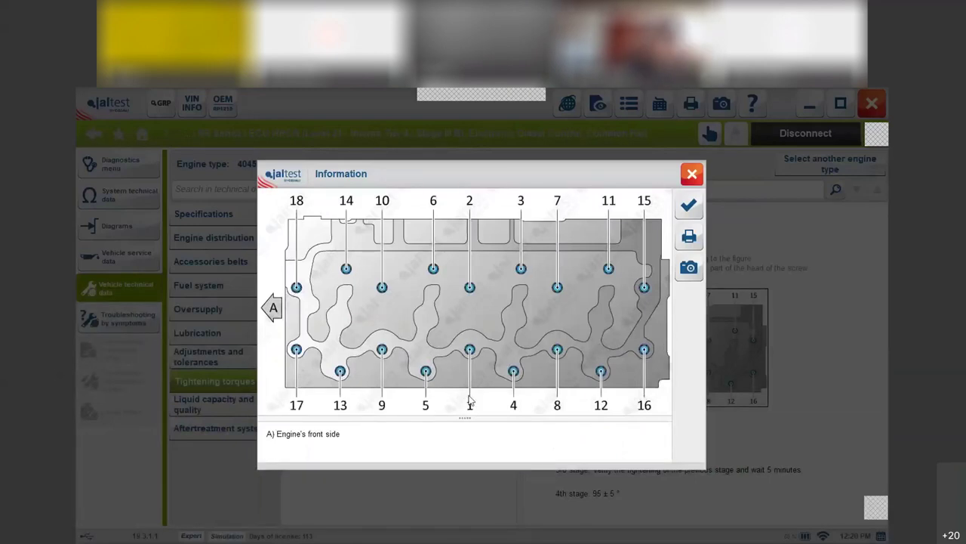
# - Close the enlarged tightening order figure and look up the symptom troubleshooting procedure for an engine that expels black smoke
pyautogui.click(689, 207)
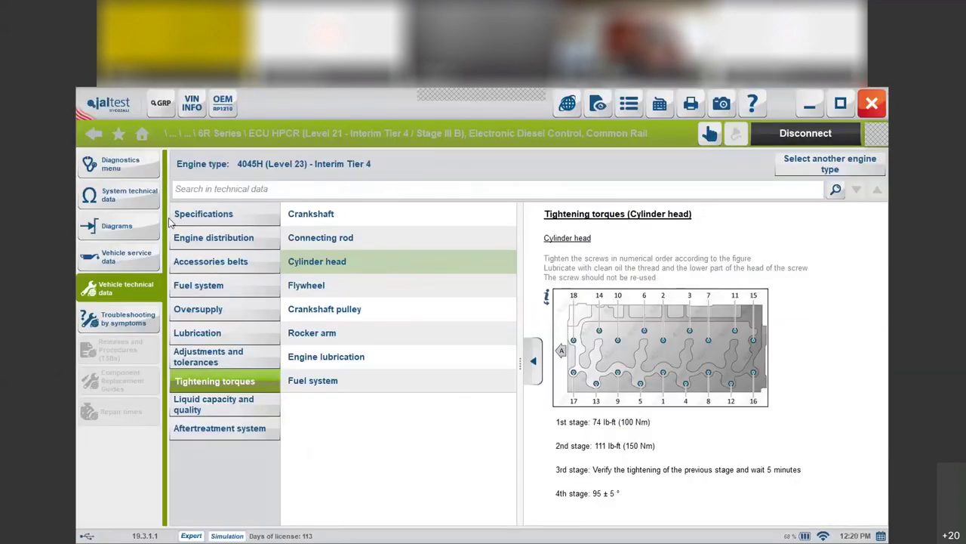
pyautogui.click(144, 320)
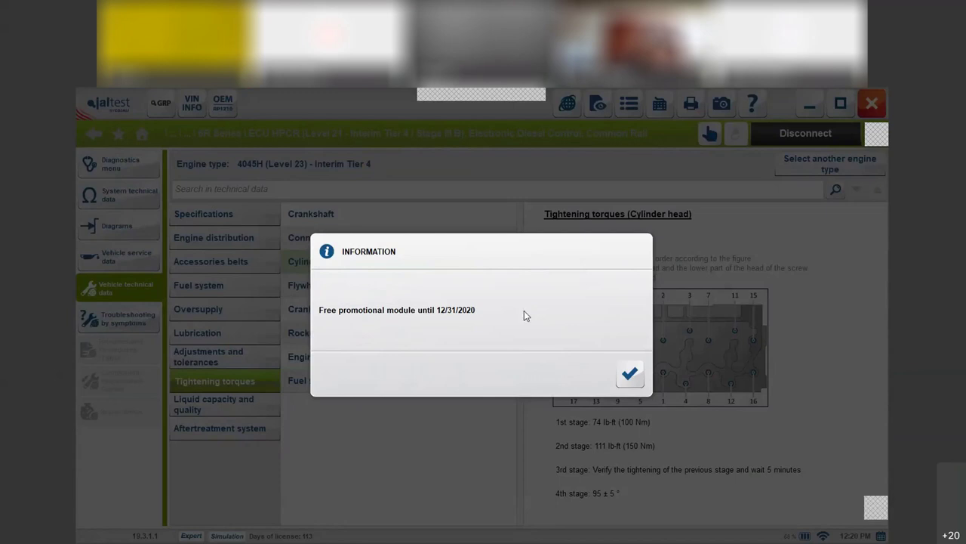
pyautogui.click(630, 373)
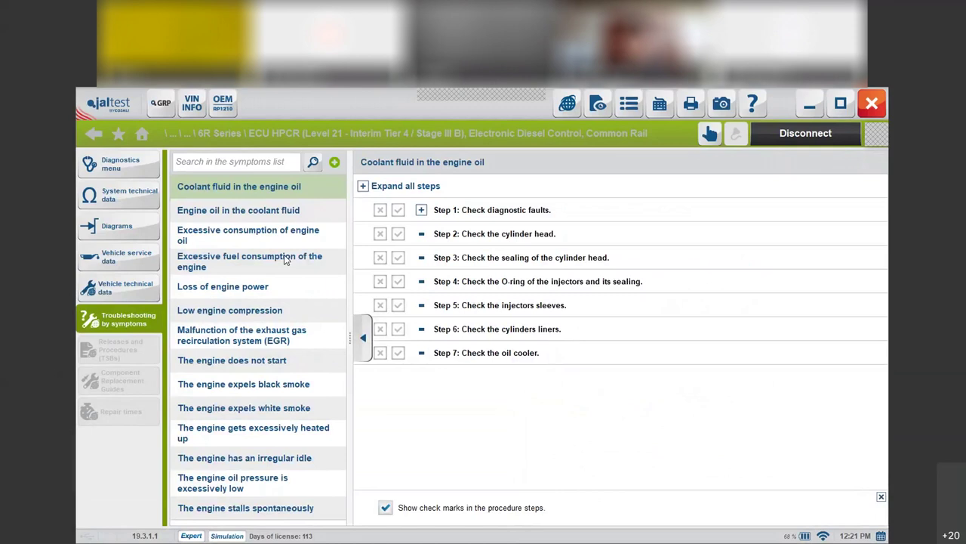
pyautogui.click(296, 383)
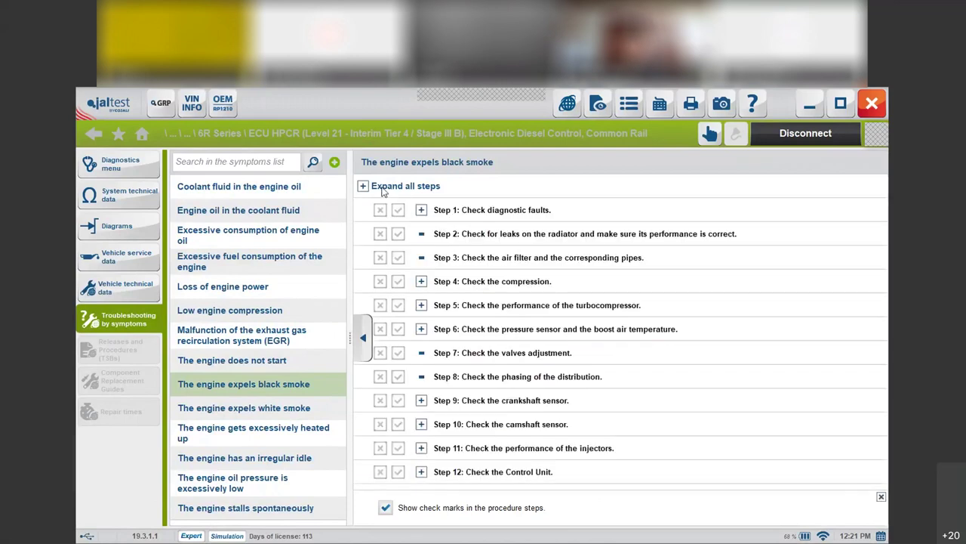
# - Toggle the procedure check marks off and back on, and mark Steps 1 to 4 of the black smoke procedure as correct
pyautogui.click(386, 508)
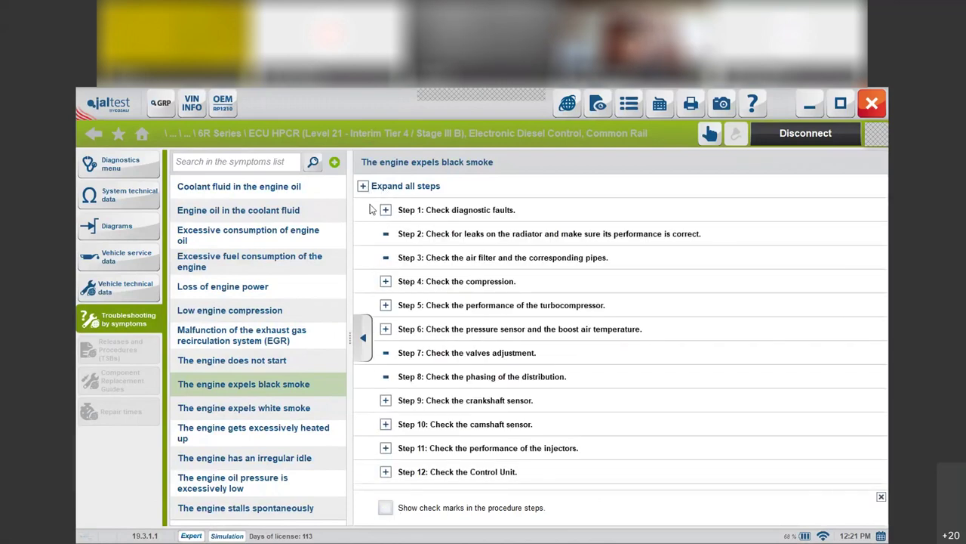
pyautogui.click(398, 210)
pyautogui.click(398, 234)
pyautogui.click(398, 257)
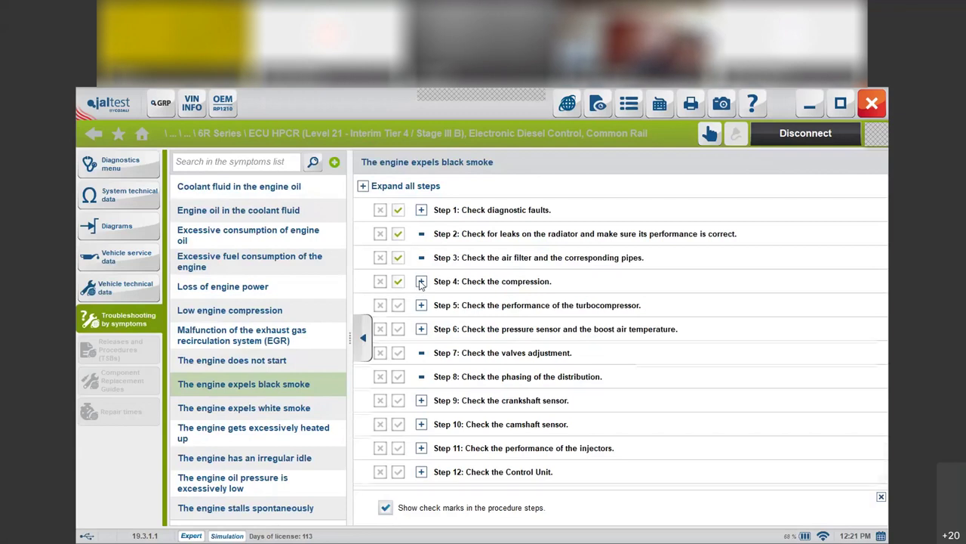
# - Expand Step 4 on checking the compression, view the linked compression test instructions, and leave them without running the test
pyautogui.click(421, 281)
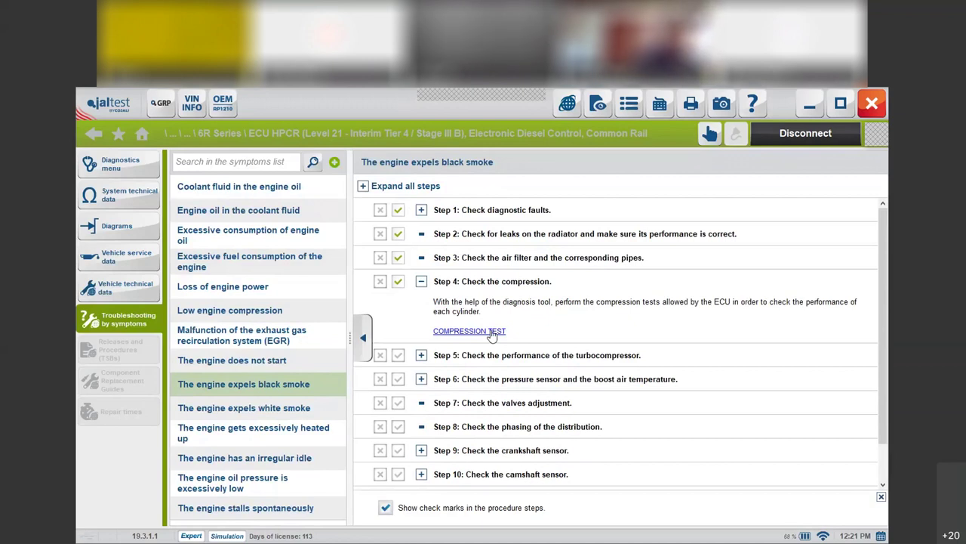
pyautogui.click(491, 332)
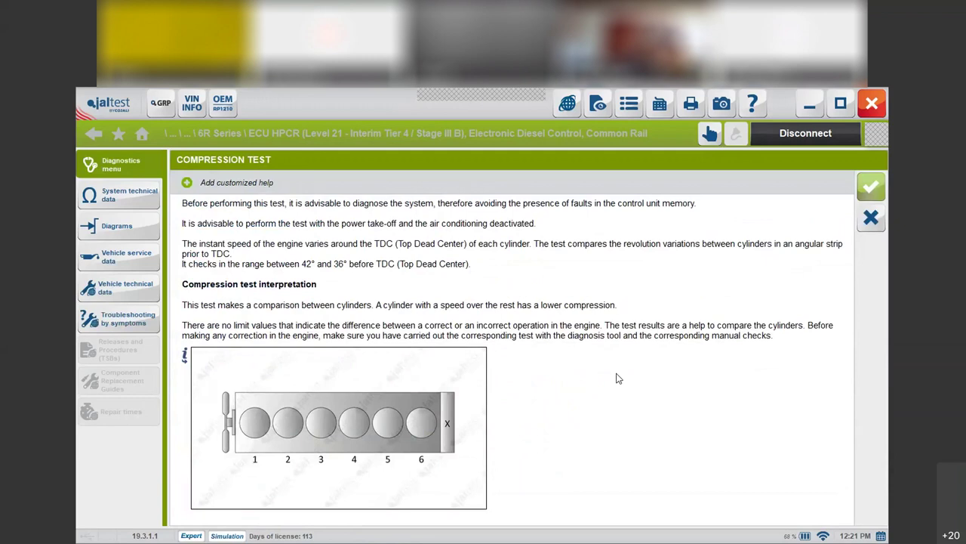
pyautogui.click(870, 219)
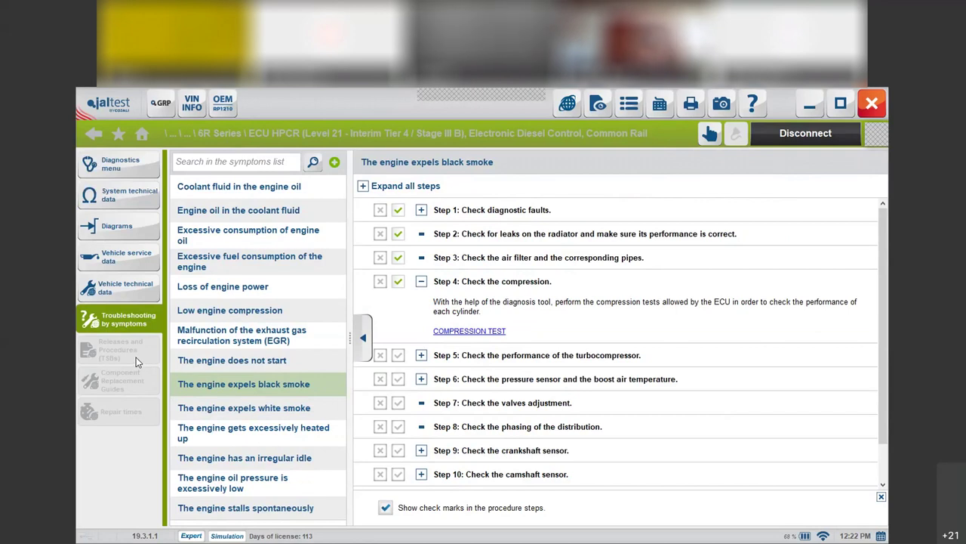
# - Disconnect from the ECU HPCR engine system, collapse its faults in the scan list, and connect to HCC, Hydraulic lift
pyautogui.click(134, 165)
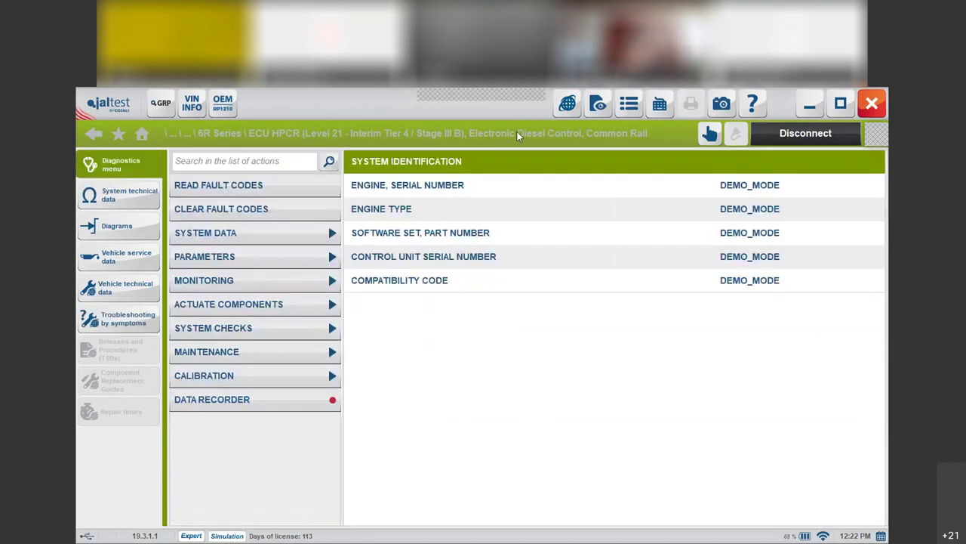
pyautogui.click(825, 133)
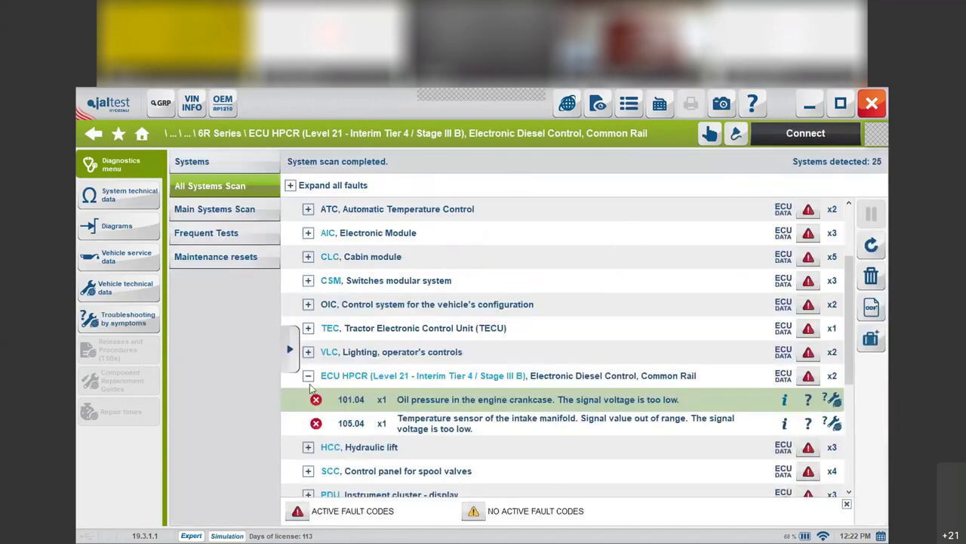
pyautogui.click(308, 378)
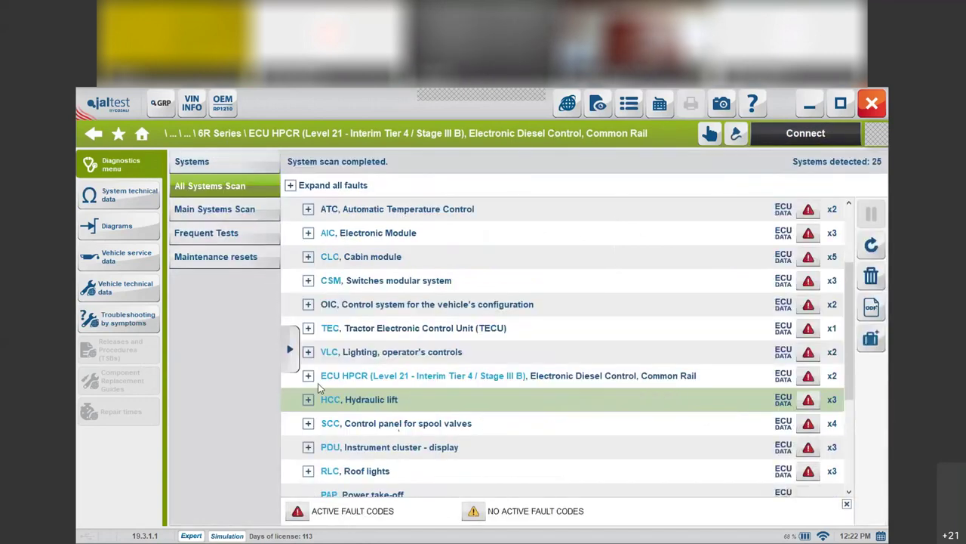
pyautogui.click(362, 404)
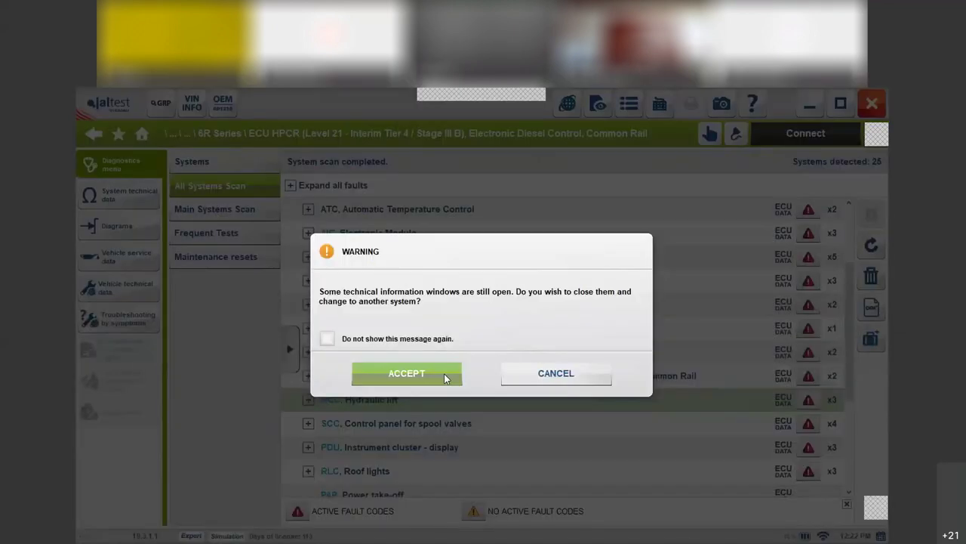
pyautogui.click(444, 376)
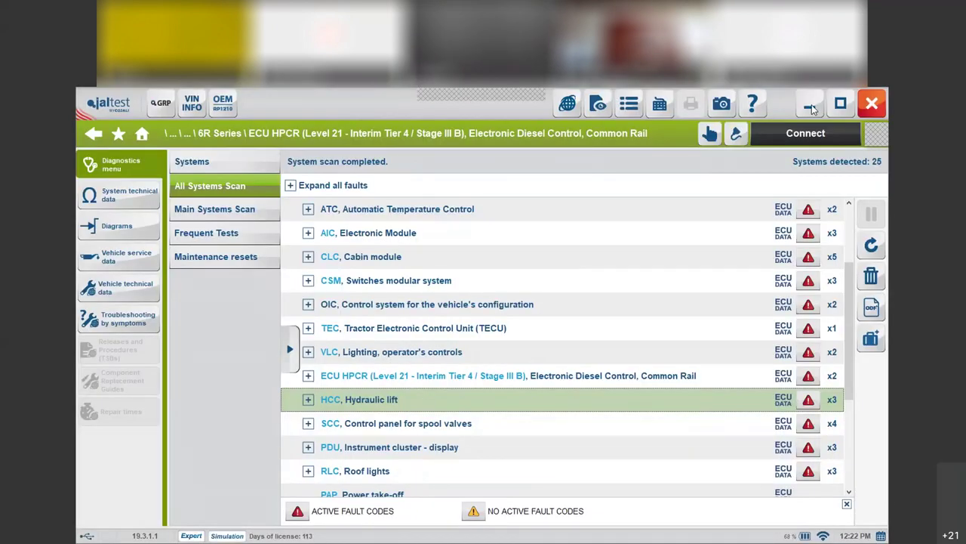
pyautogui.click(771, 139)
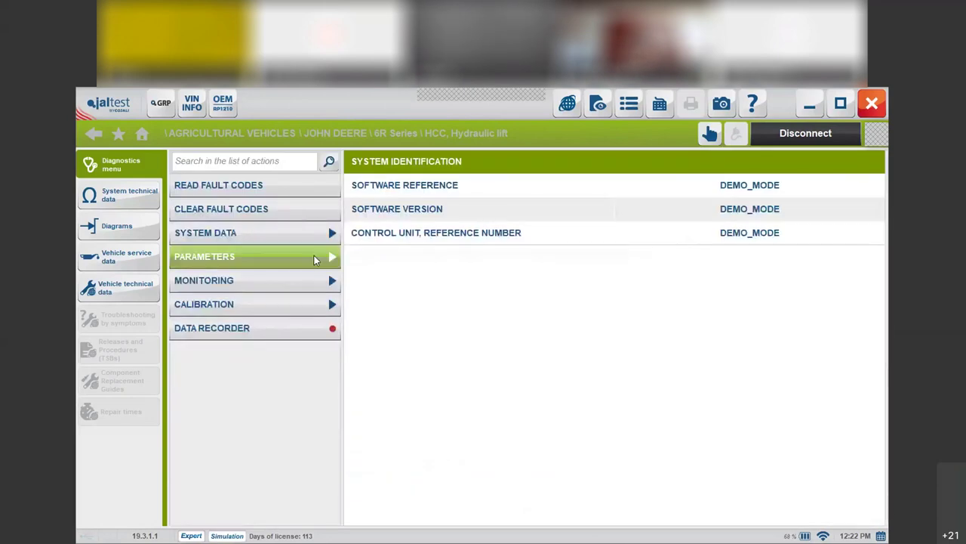
# - Examine the hydraulic lift's parameter modification, monitoring and calibration options, and disconnect from the system
pyautogui.click(314, 256)
pyautogui.click(373, 282)
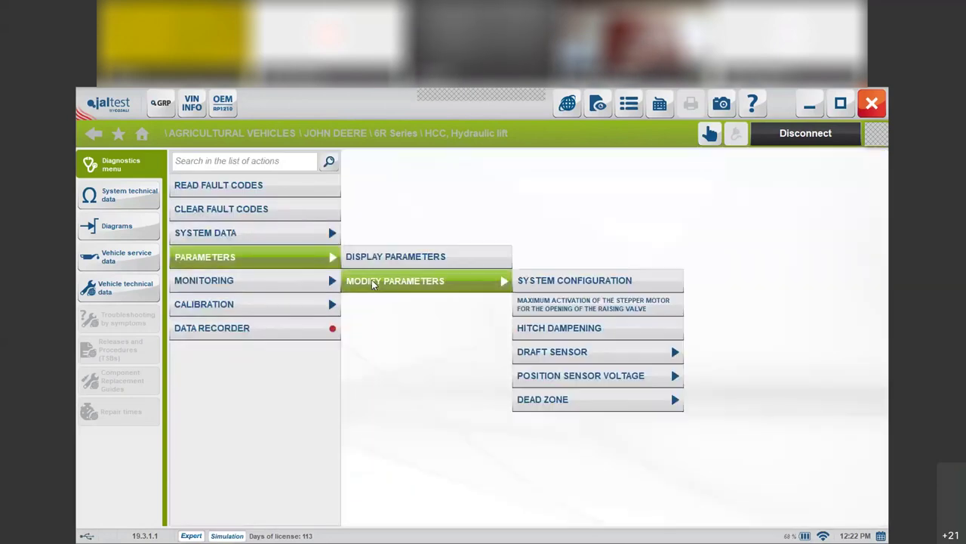
pyautogui.click(305, 275)
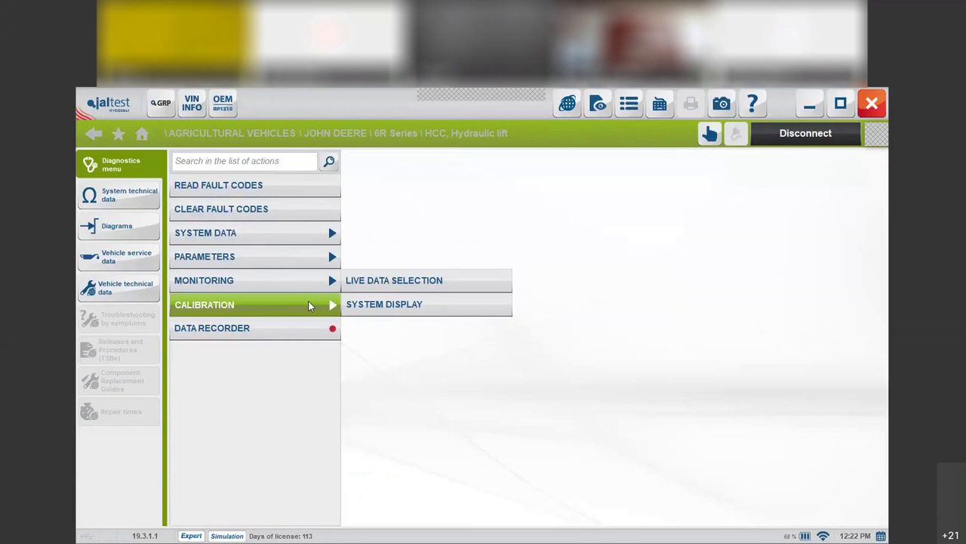
pyautogui.click(309, 305)
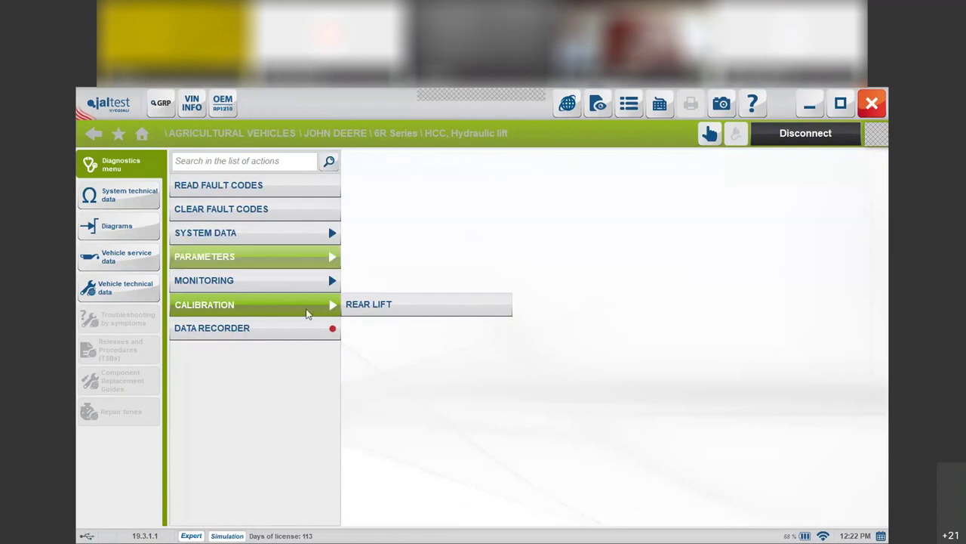
pyautogui.click(780, 134)
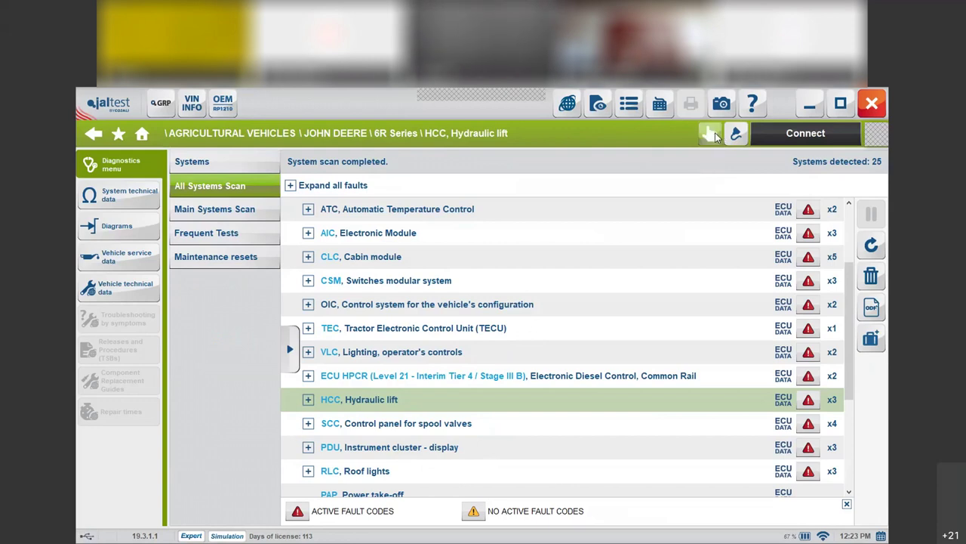
# - Search the manual diagnosis of the hydraulic lift system for fault code 1058.04, and return to the systems scan
pyautogui.click(711, 134)
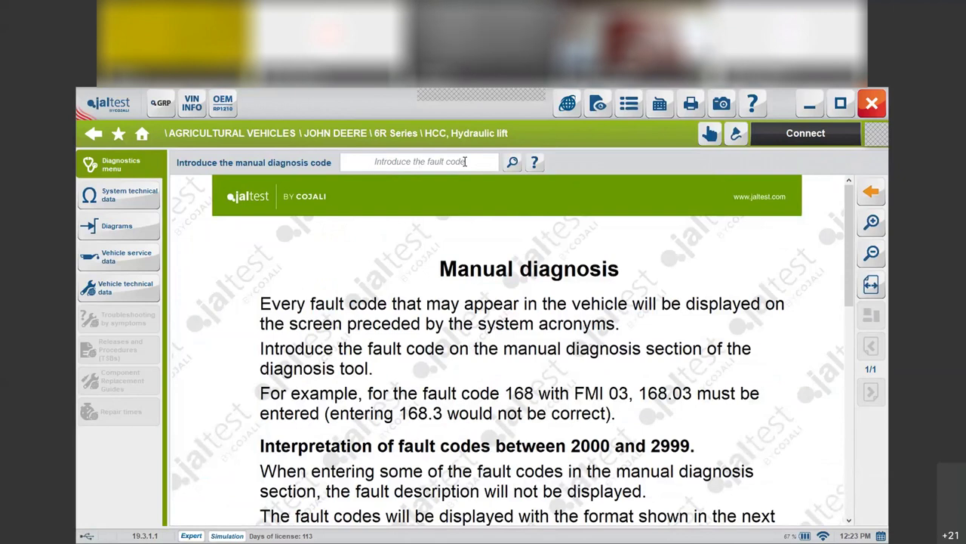
pyautogui.write('105')
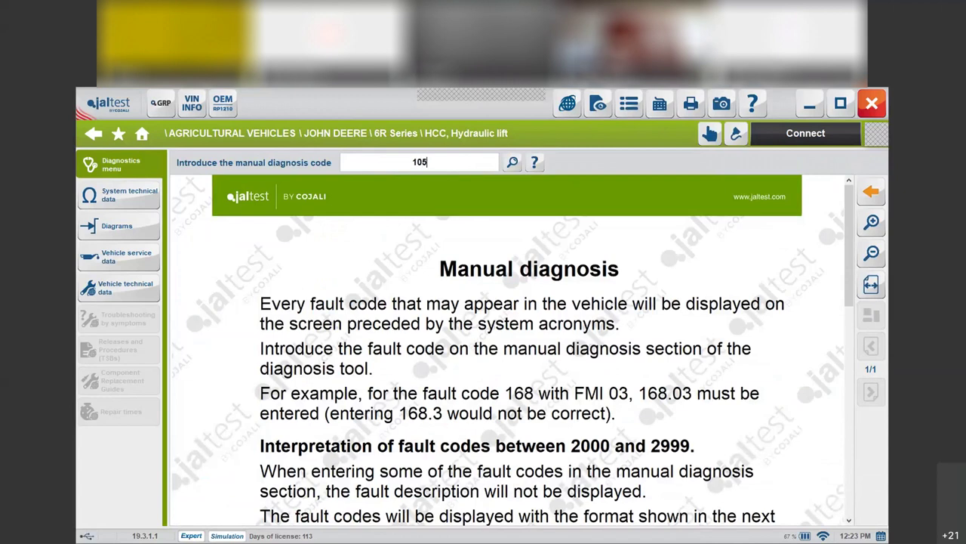
pyautogui.write('8.04')
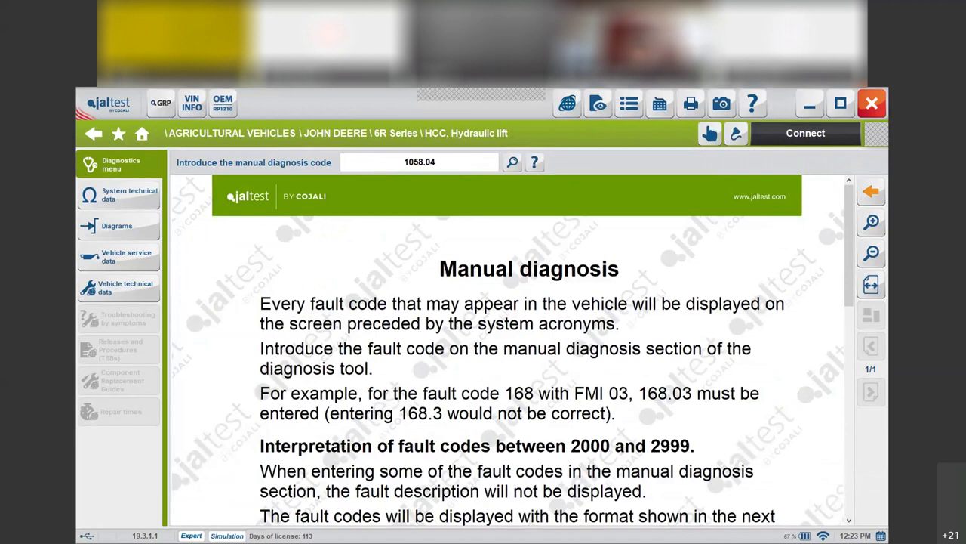
pyautogui.click(512, 163)
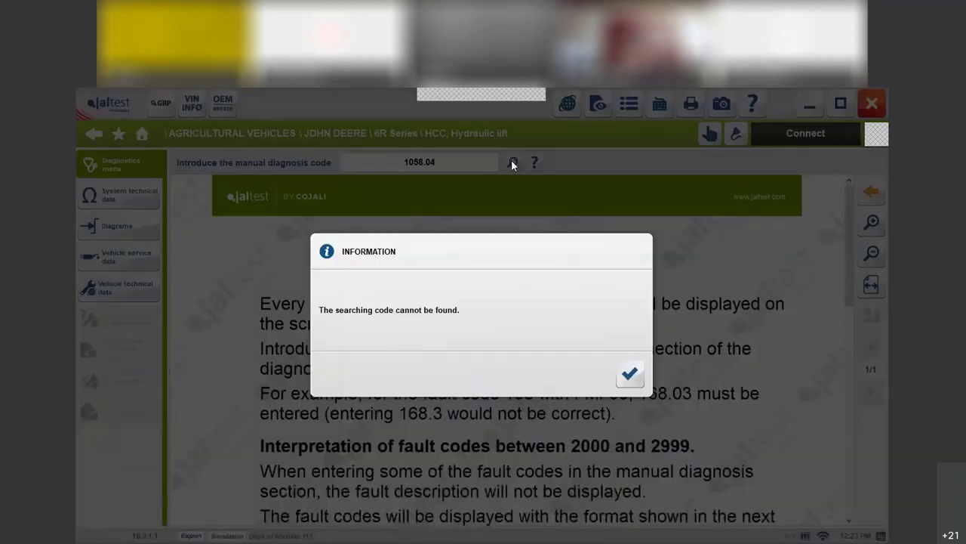
pyautogui.click(631, 378)
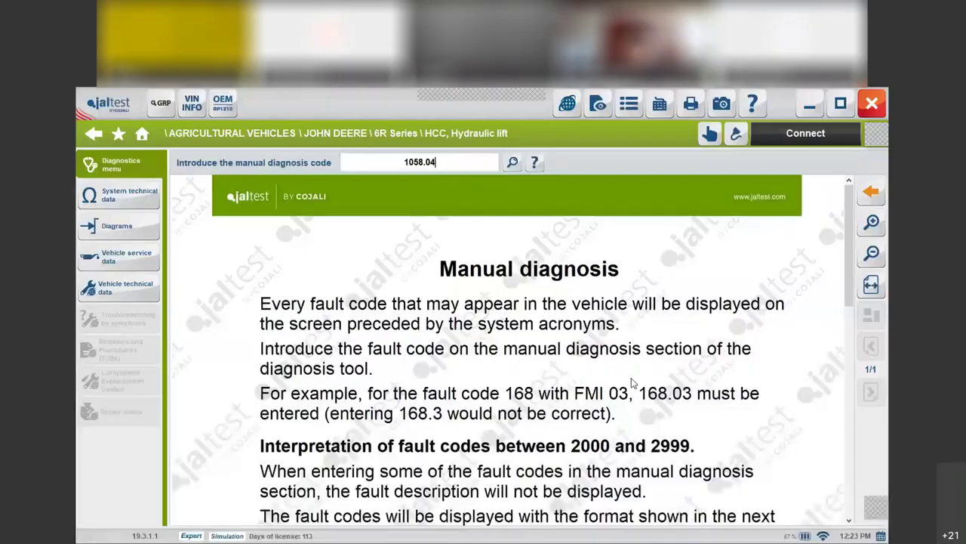
pyautogui.click(870, 191)
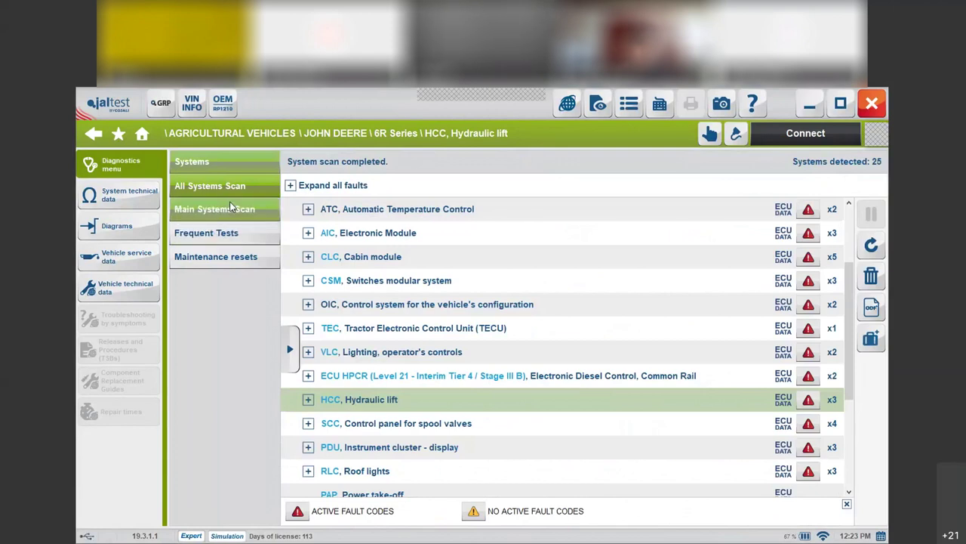
# - Select the ECU HPCR engine system, search its manual diagnosis for fault code 1058.04, and return to the systems scan
pyautogui.click(403, 373)
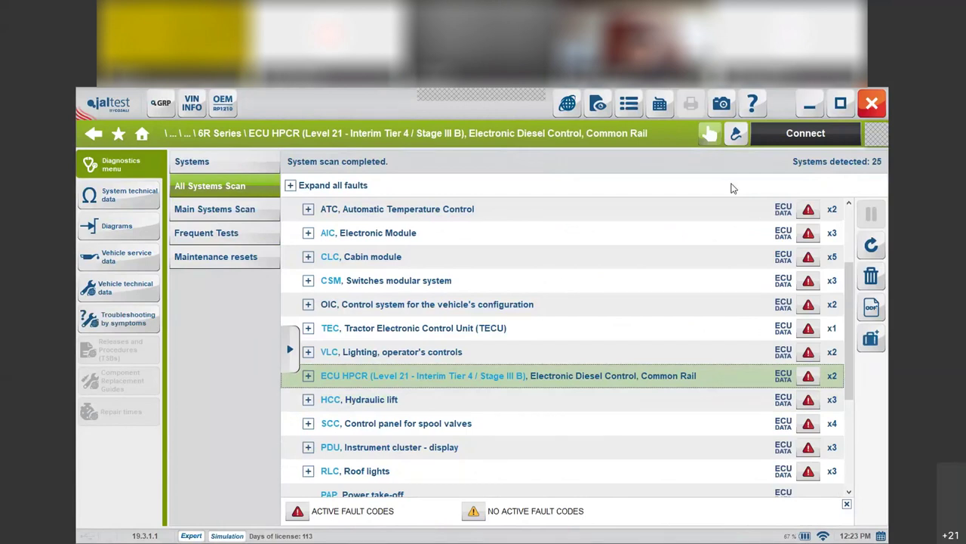
pyautogui.click(708, 134)
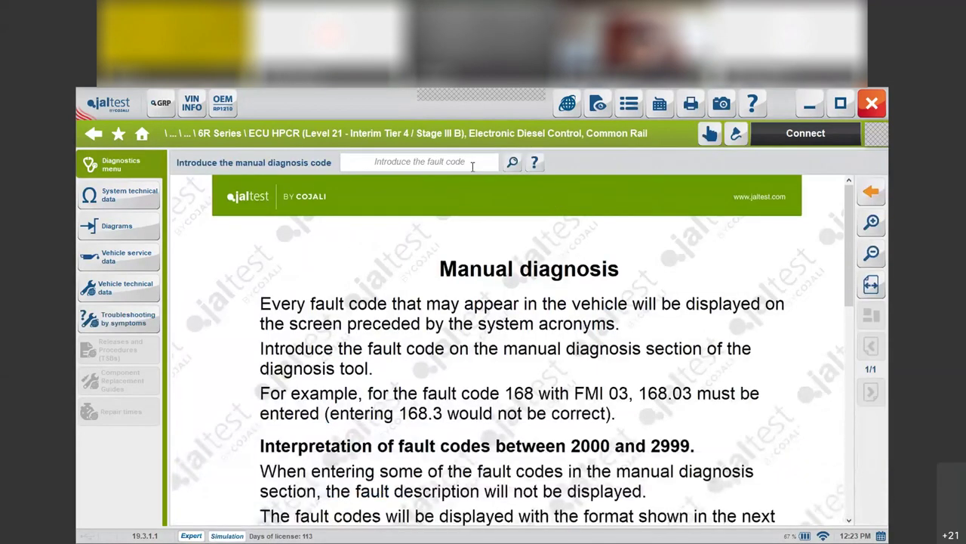
pyautogui.click(464, 158)
pyautogui.write('1')
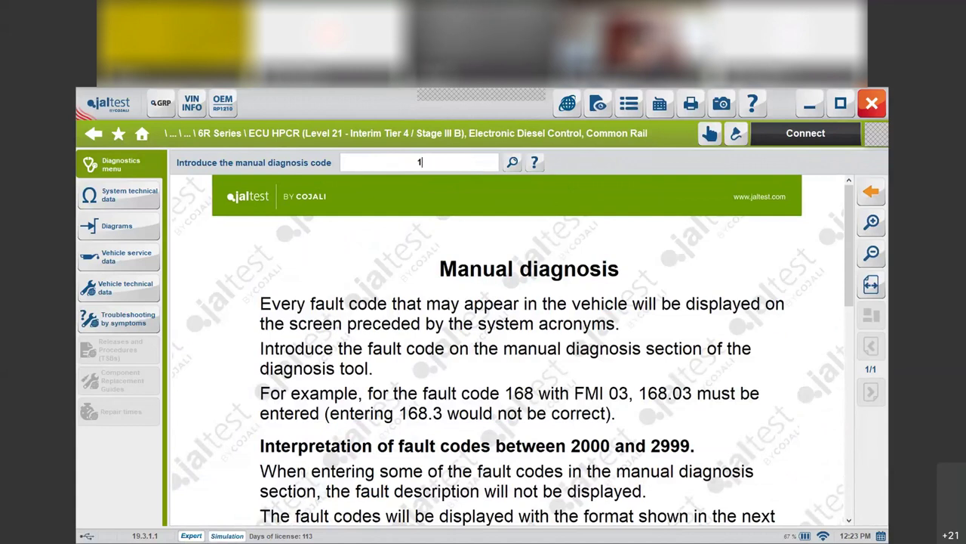
pyautogui.write('058.04')
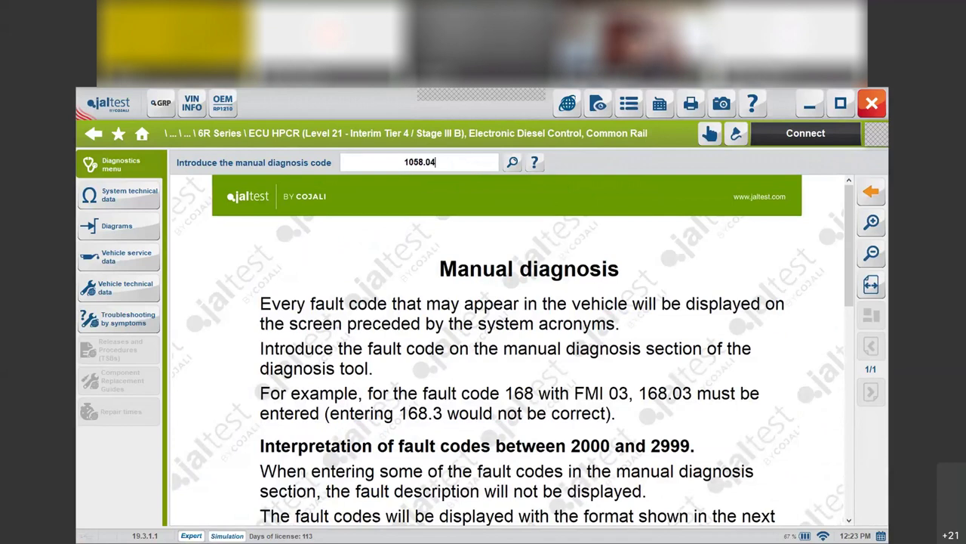
pyautogui.press('Return')
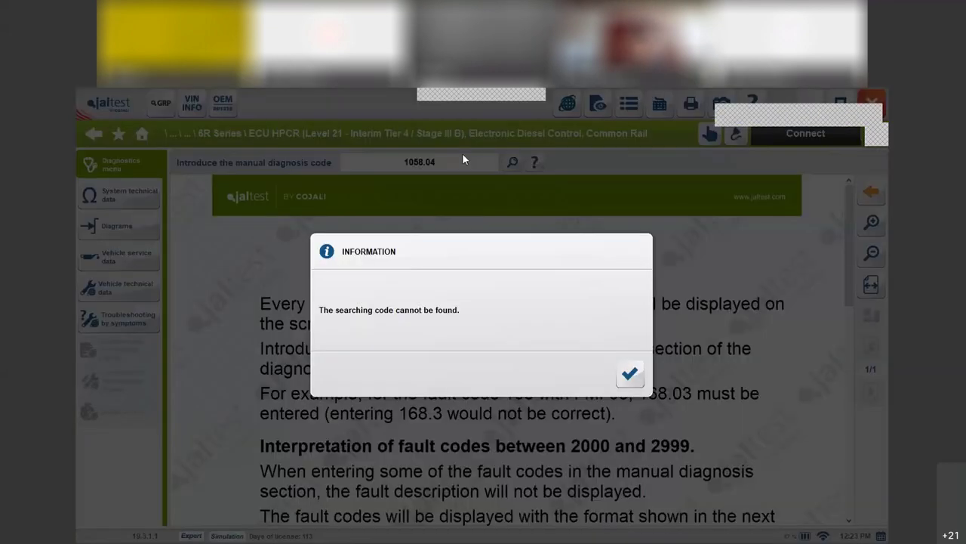
pyautogui.click(630, 373)
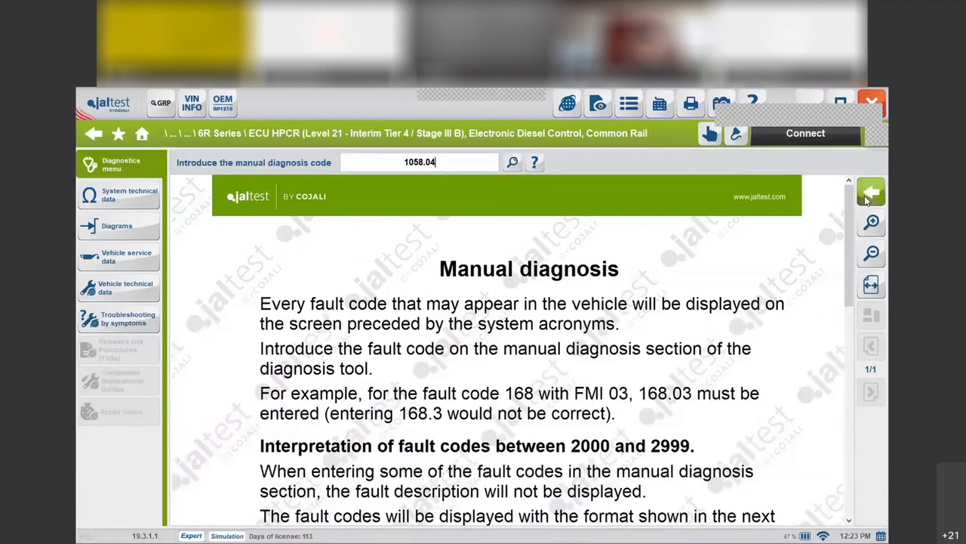
pyautogui.click(868, 195)
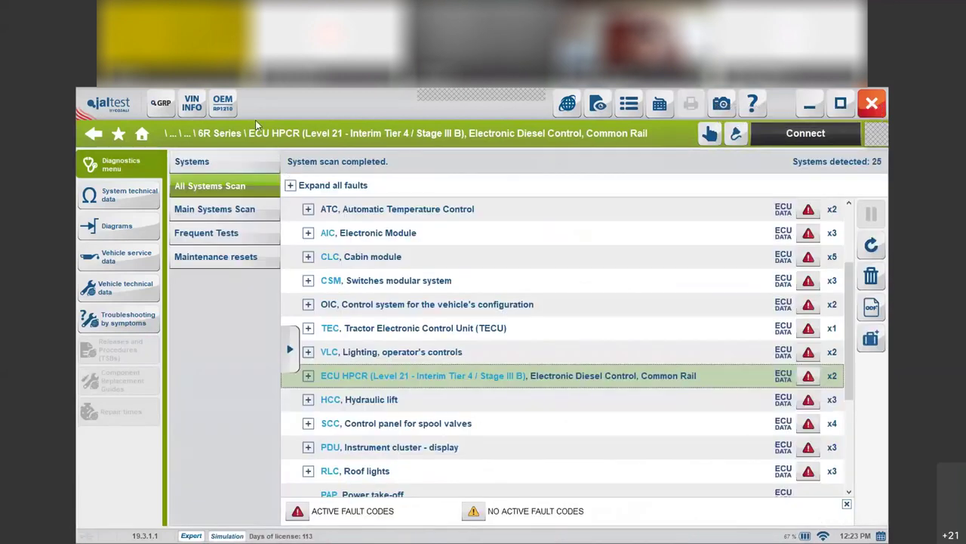
# - Leave the 6R Series for the John Deere model list, saving the diagnostic report under its default name
pyautogui.click(229, 136)
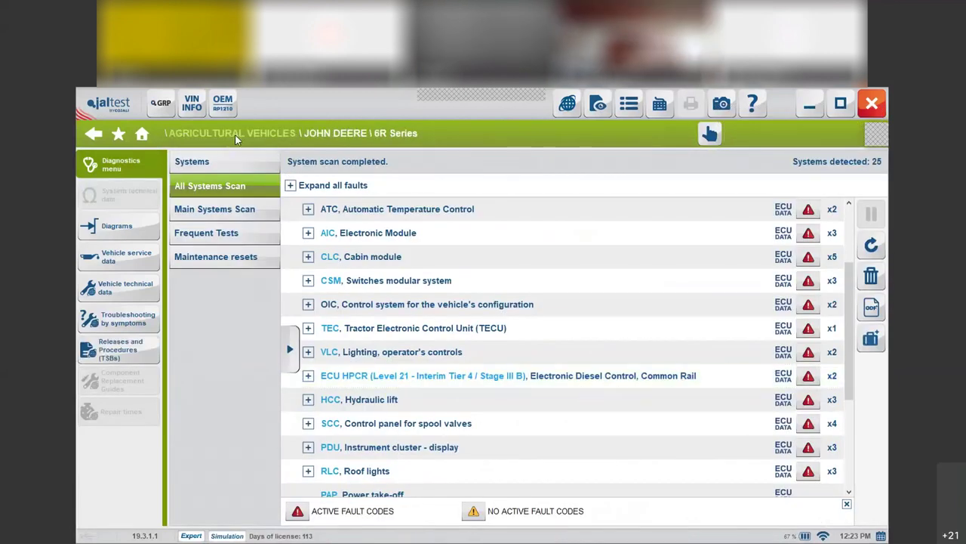
pyautogui.click(332, 133)
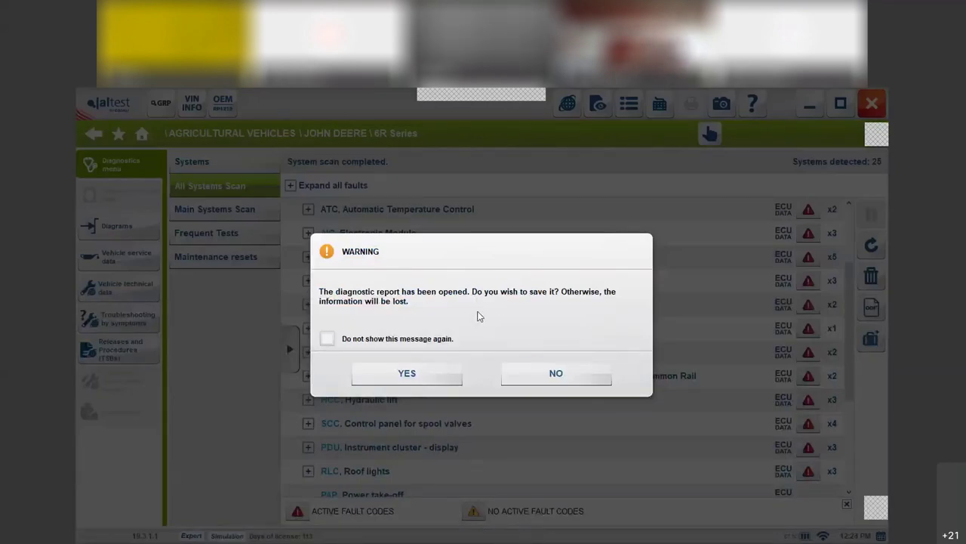
pyautogui.click(436, 380)
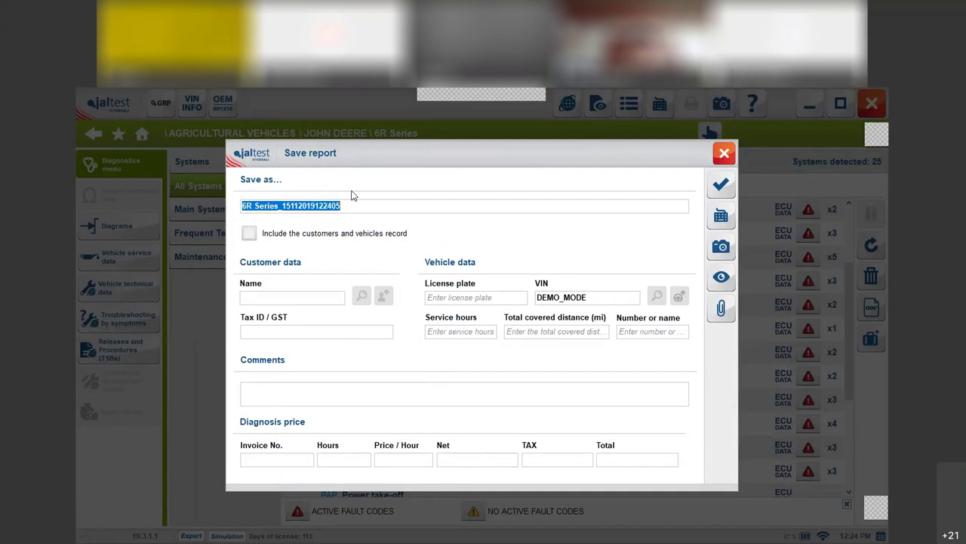
pyautogui.click(719, 191)
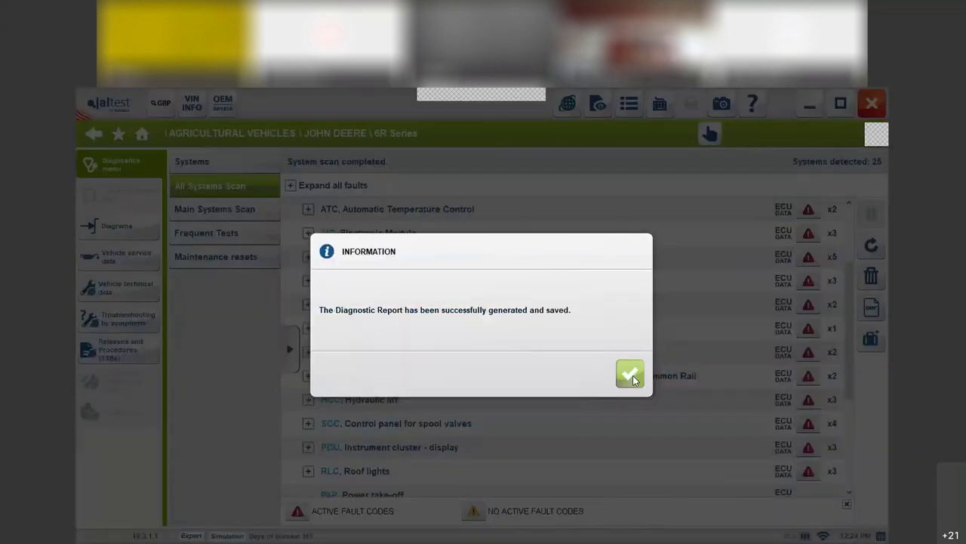
pyautogui.click(627, 371)
pyautogui.click(366, 133)
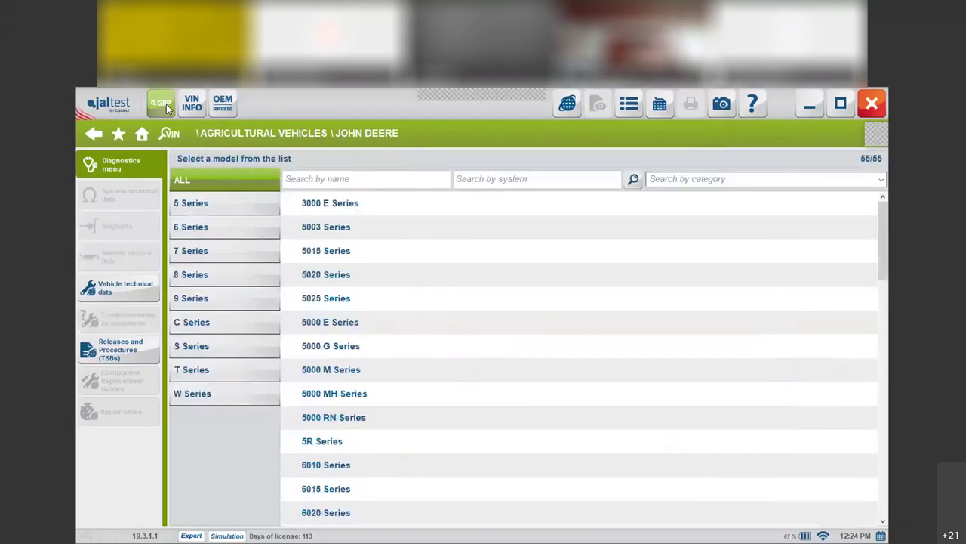
# - Reopen the 6R Series from the 6 Series models and search its manual diagnosis for fault code 1058.04 across all systems
pyautogui.click(251, 228)
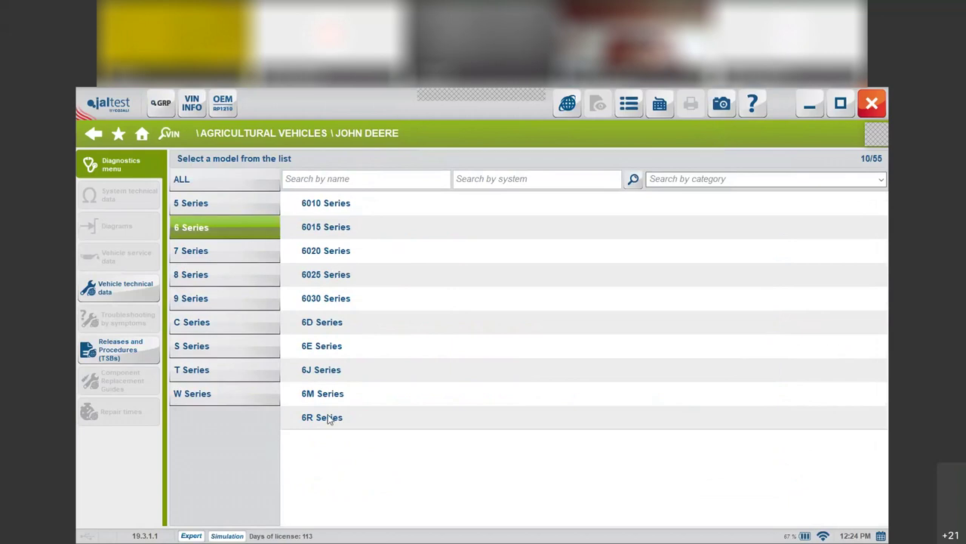
pyautogui.click(332, 418)
pyautogui.click(709, 134)
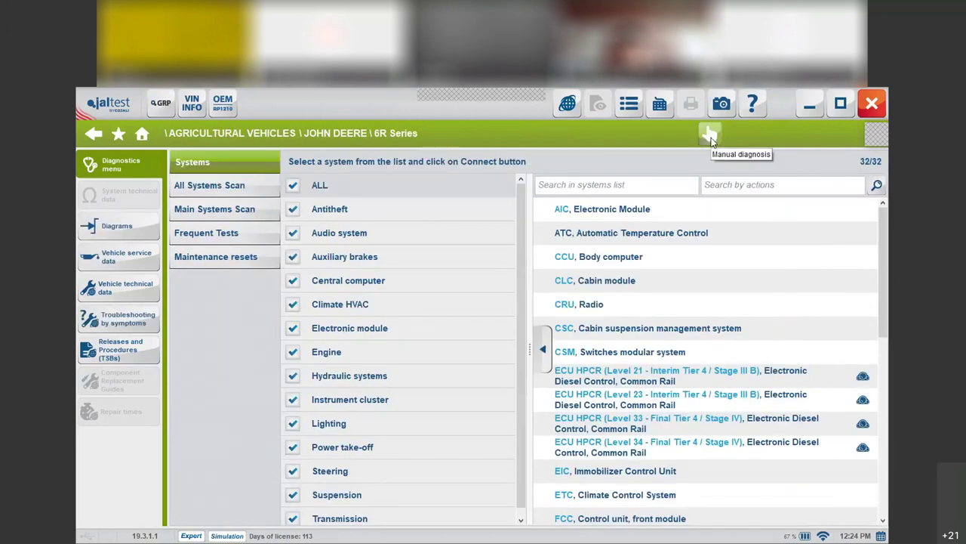
pyautogui.click(710, 135)
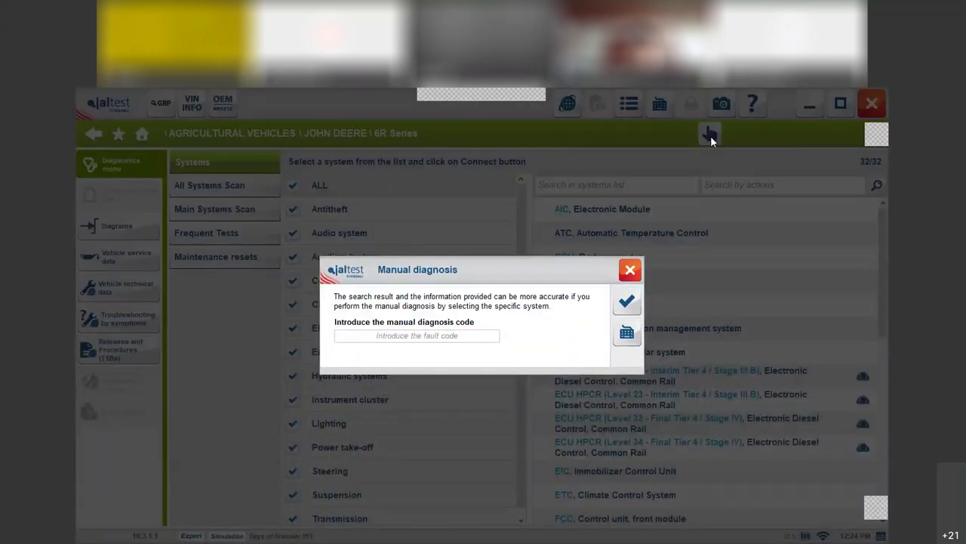
pyautogui.write('10')
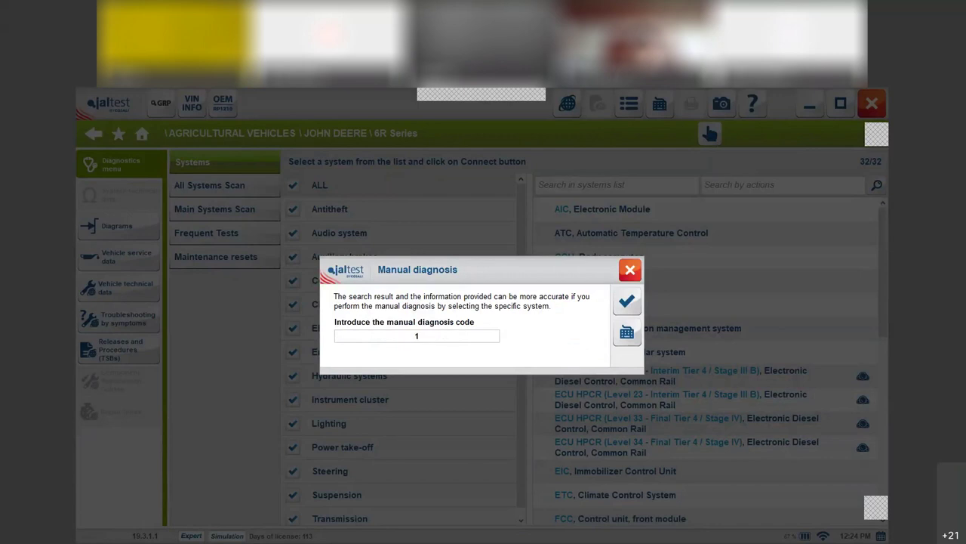
pyautogui.write('58.04')
pyautogui.click(626, 302)
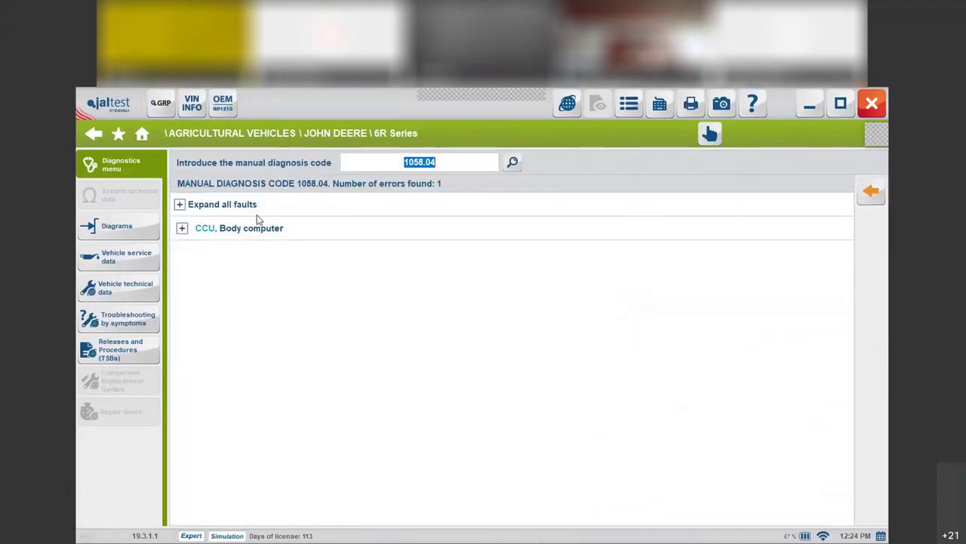
# - Expand the found fault, examine its related components and attached troubleshooting document, and return to the systems list
pyautogui.click(180, 205)
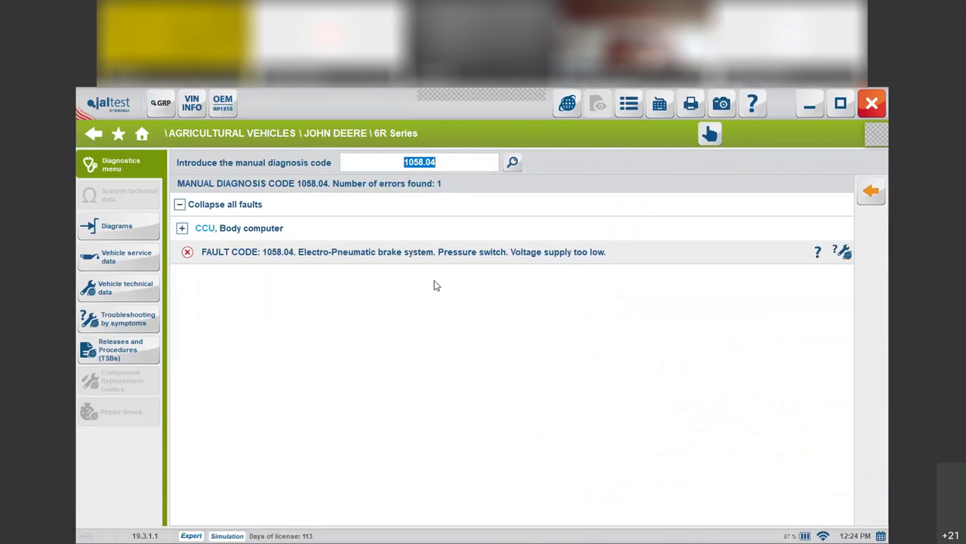
pyautogui.click(817, 253)
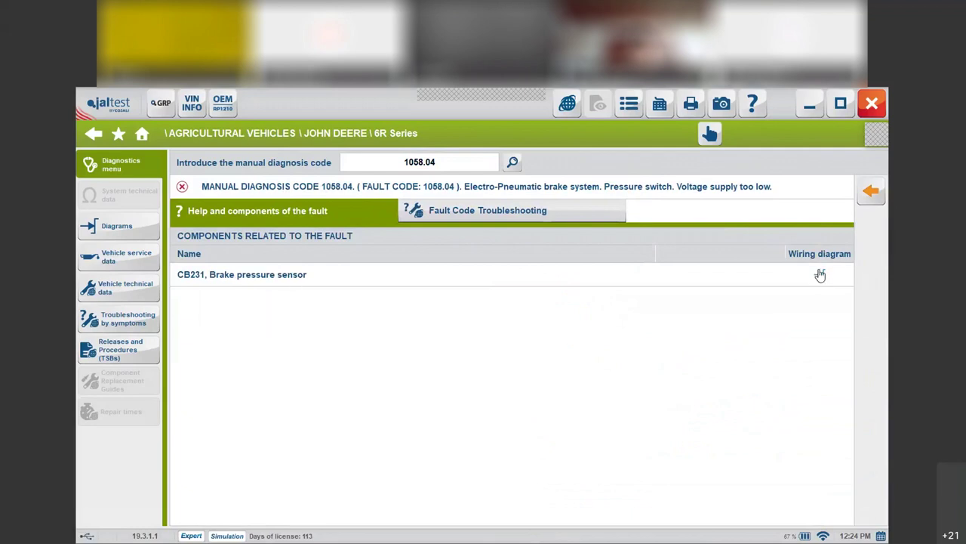
pyautogui.click(463, 210)
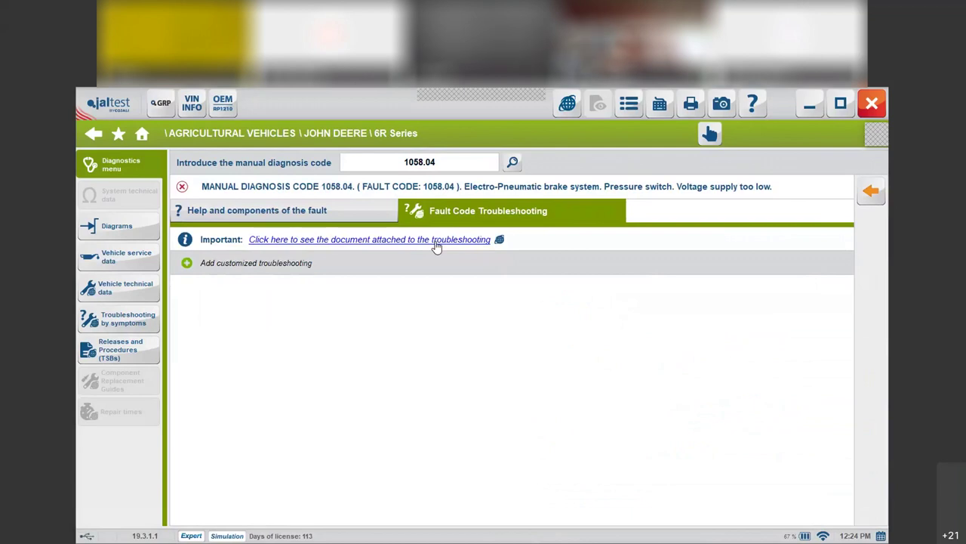
pyautogui.click(435, 243)
pyautogui.click(627, 374)
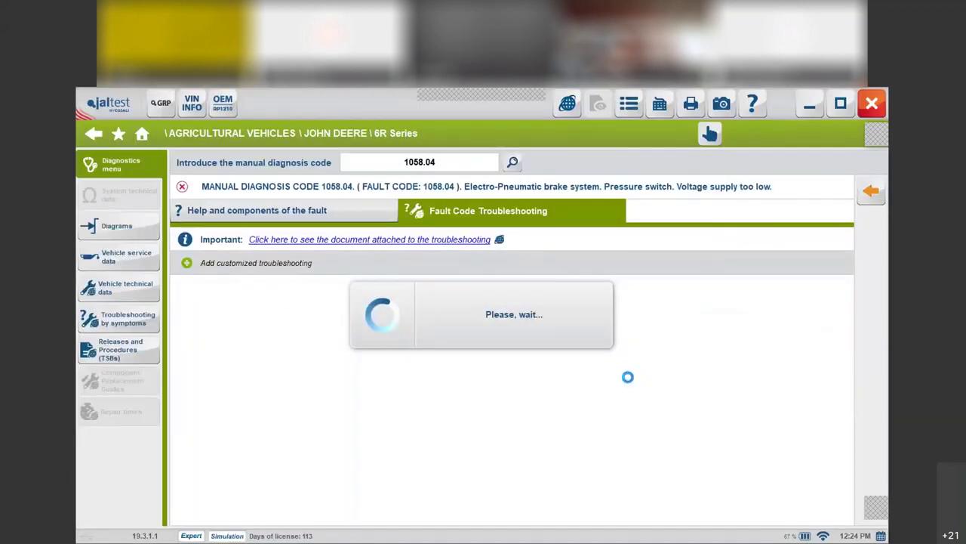
pyautogui.click(871, 190)
pyautogui.click(870, 191)
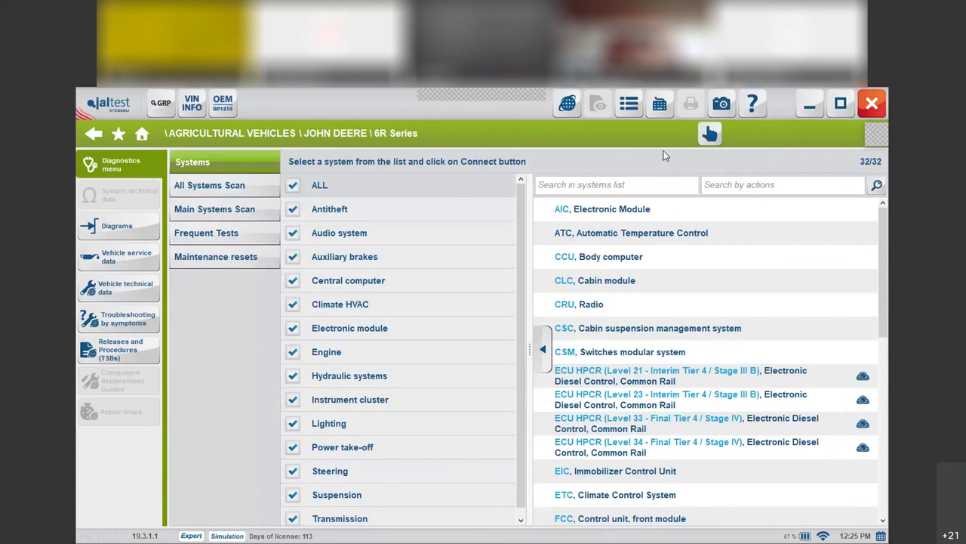
# - View the Jaltest contact details and review the other available help options
pyautogui.click(749, 114)
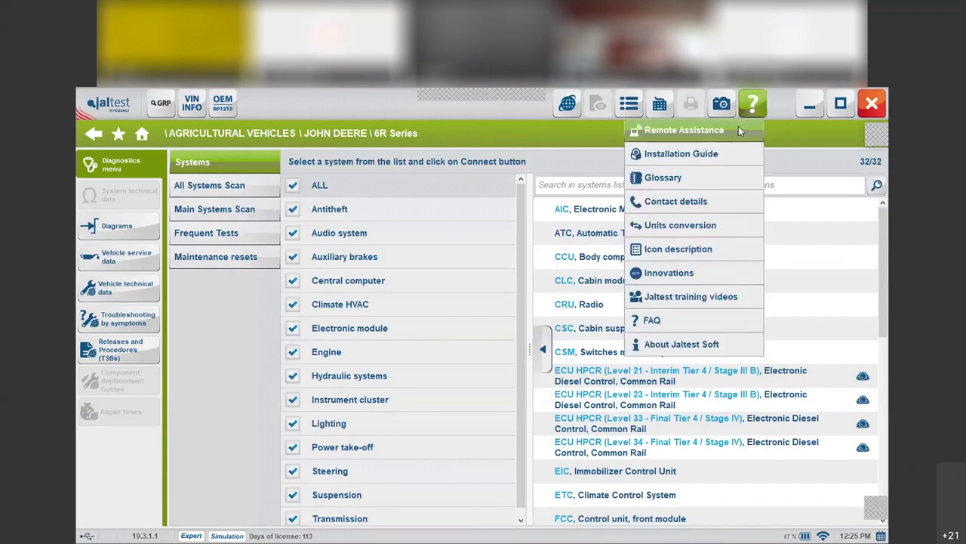
pyautogui.click(710, 204)
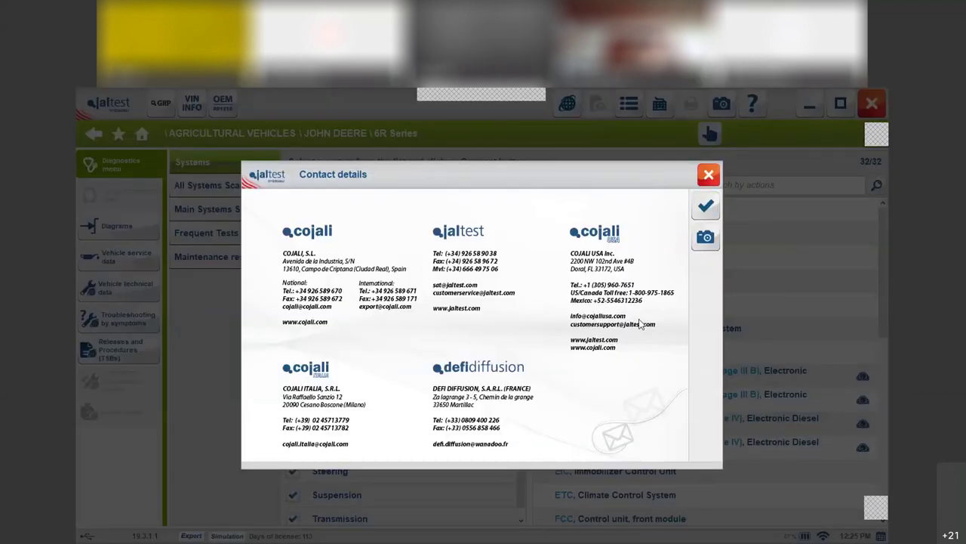
pyautogui.click(708, 176)
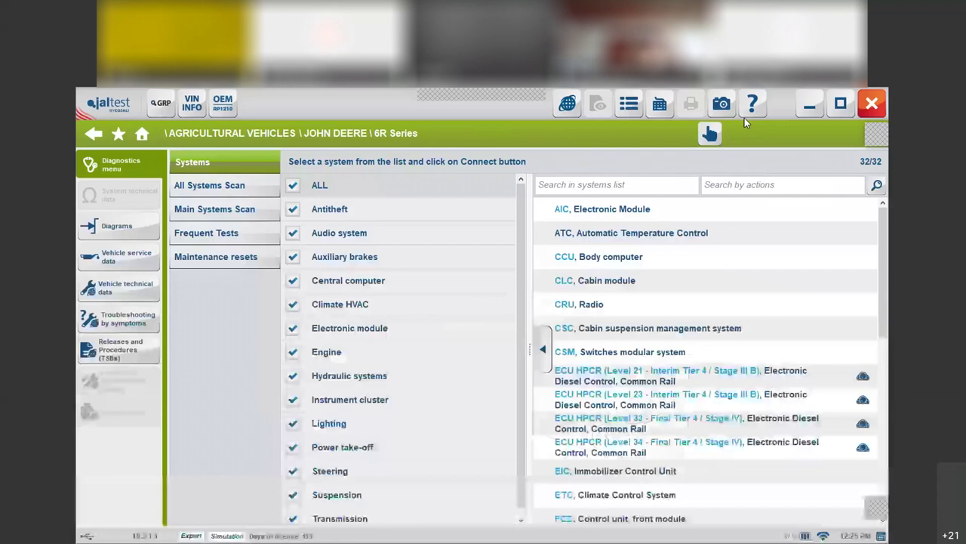
pyautogui.click(752, 104)
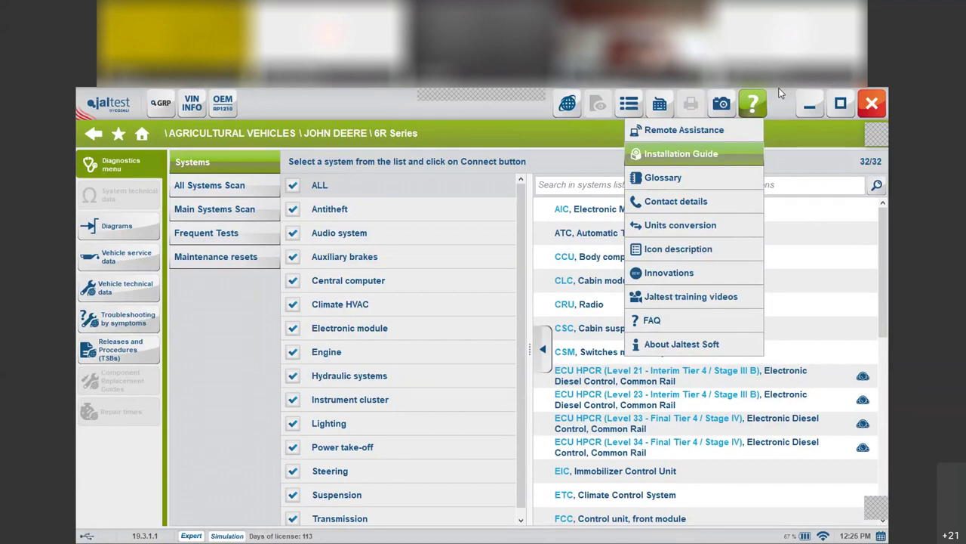
pyautogui.click(721, 104)
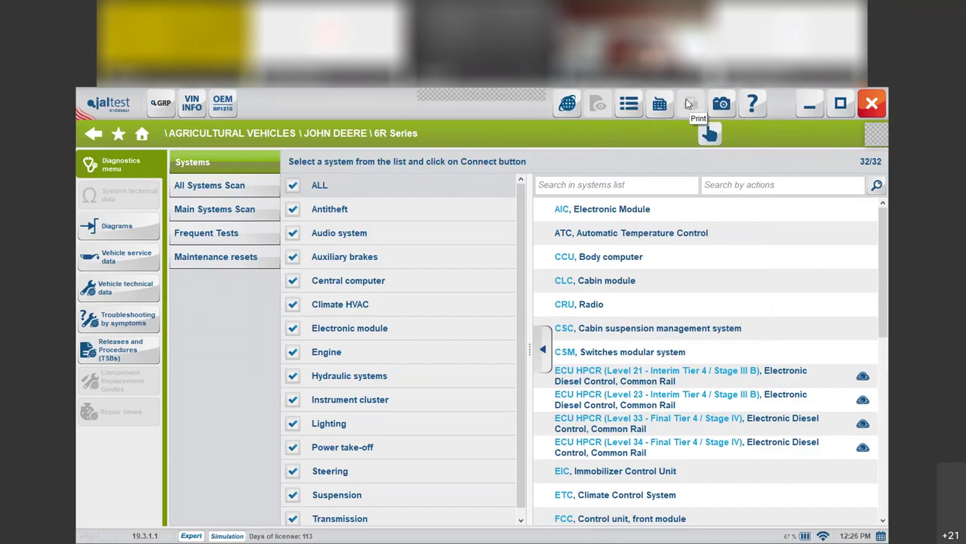
# - Open a new Jaltest Feedback form from the preferences and review its feedback types
pyautogui.click(637, 102)
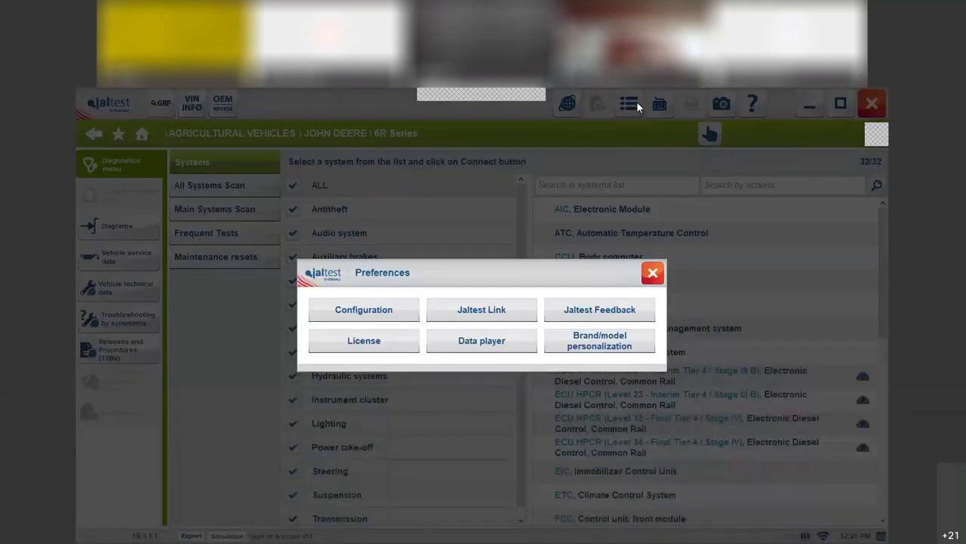
pyautogui.click(624, 319)
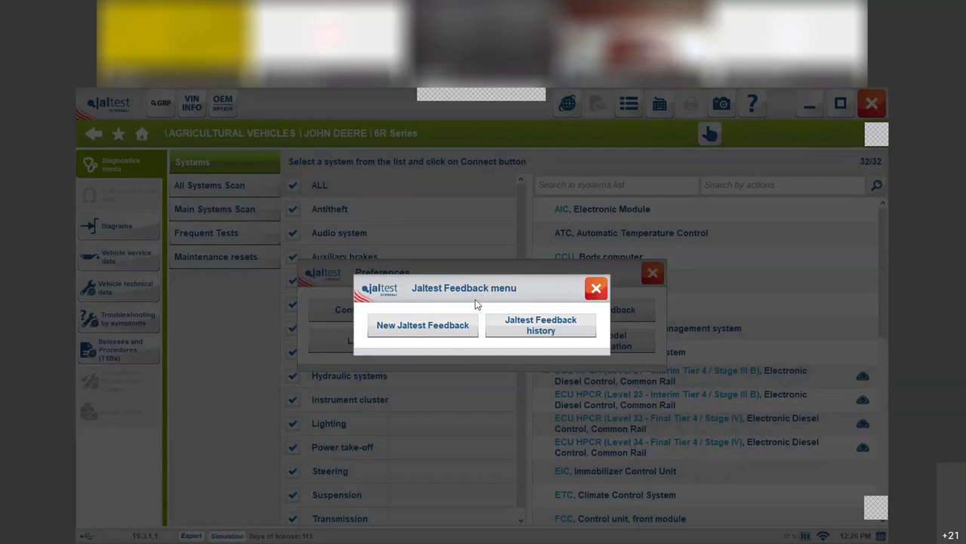
pyautogui.click(447, 334)
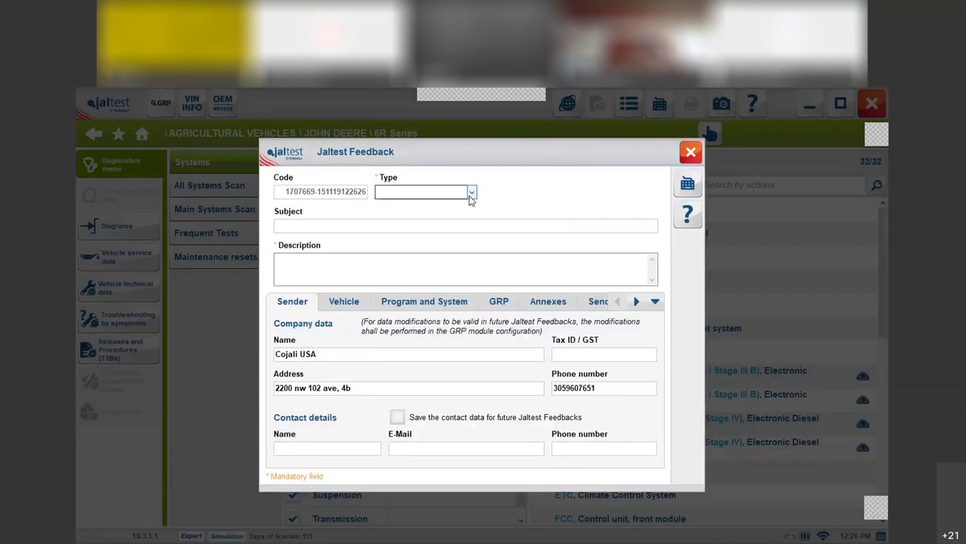
pyautogui.click(470, 193)
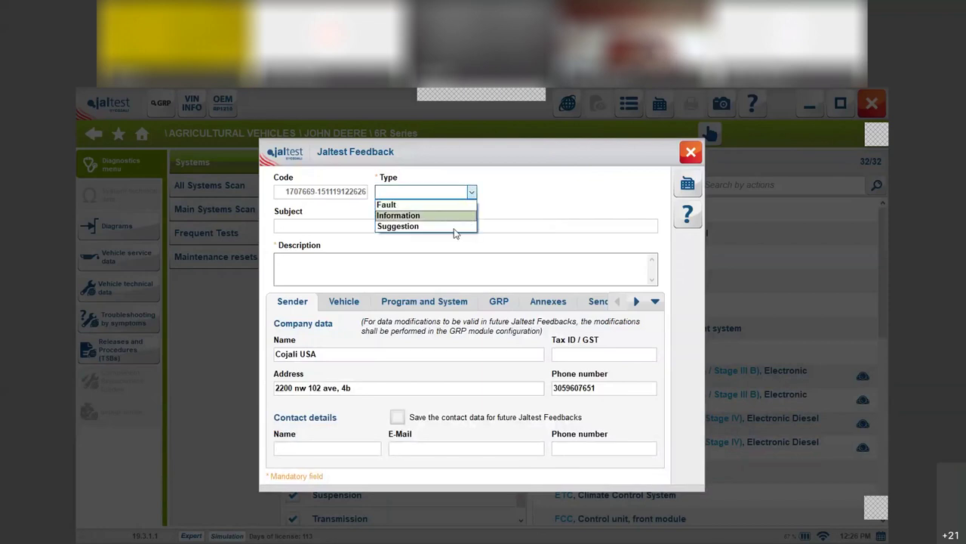
pyautogui.click(457, 258)
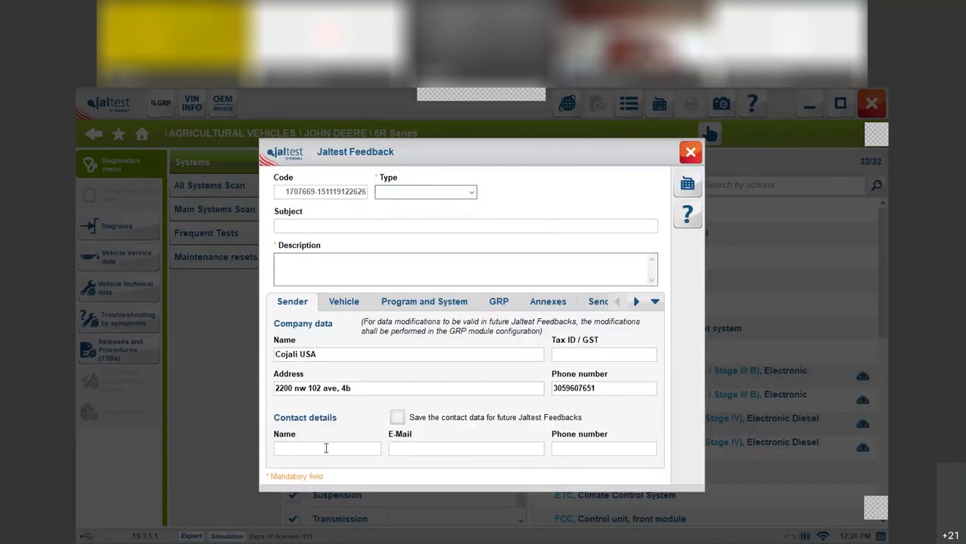
# - Examine the feedback form's contact, subject, description and type fields, then exit without sending and close the preferences
pyautogui.click(429, 447)
pyautogui.click(581, 445)
pyautogui.click(496, 223)
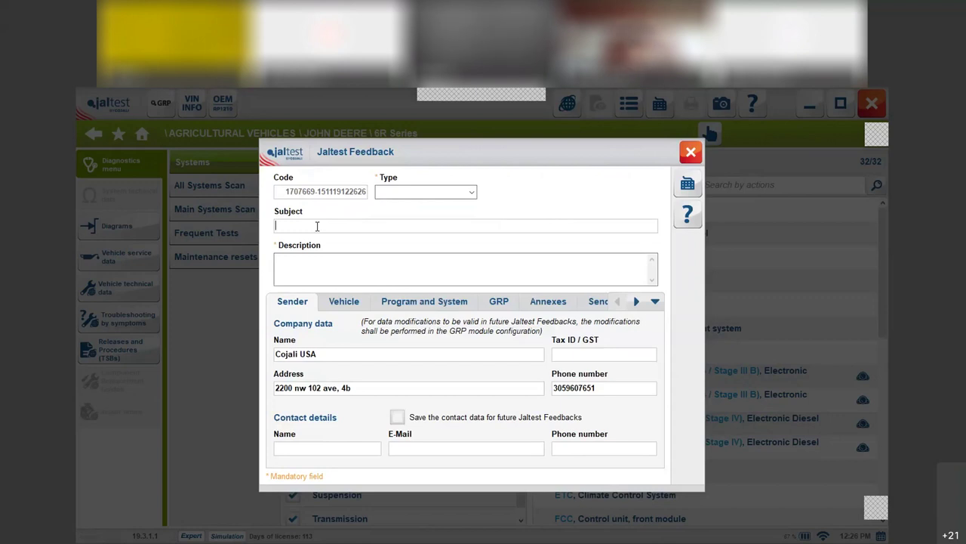
pyautogui.click(377, 269)
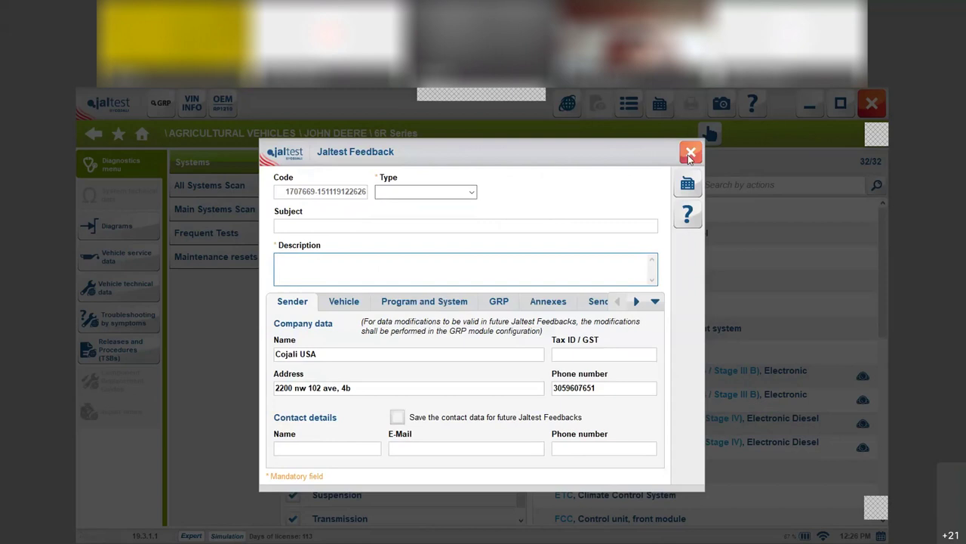
pyautogui.click(472, 193)
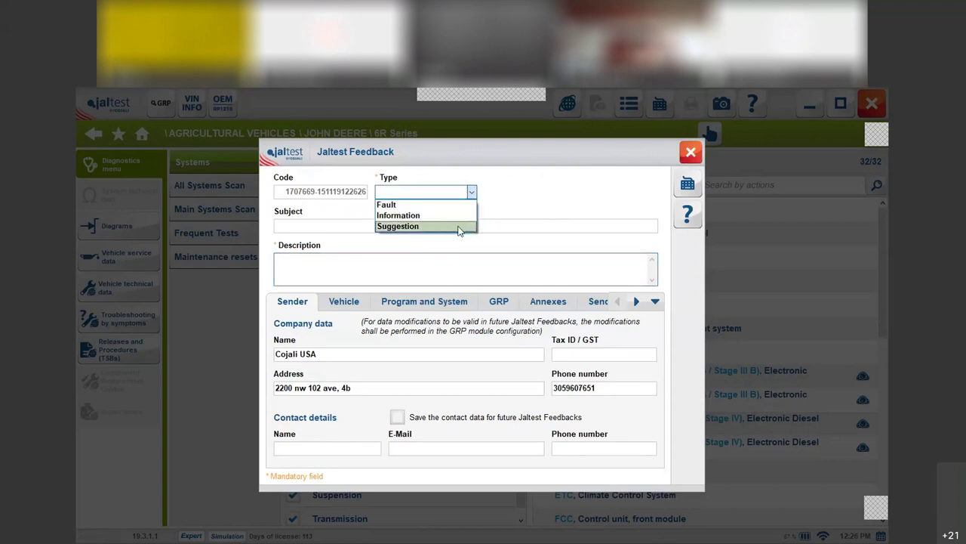
pyautogui.click(692, 155)
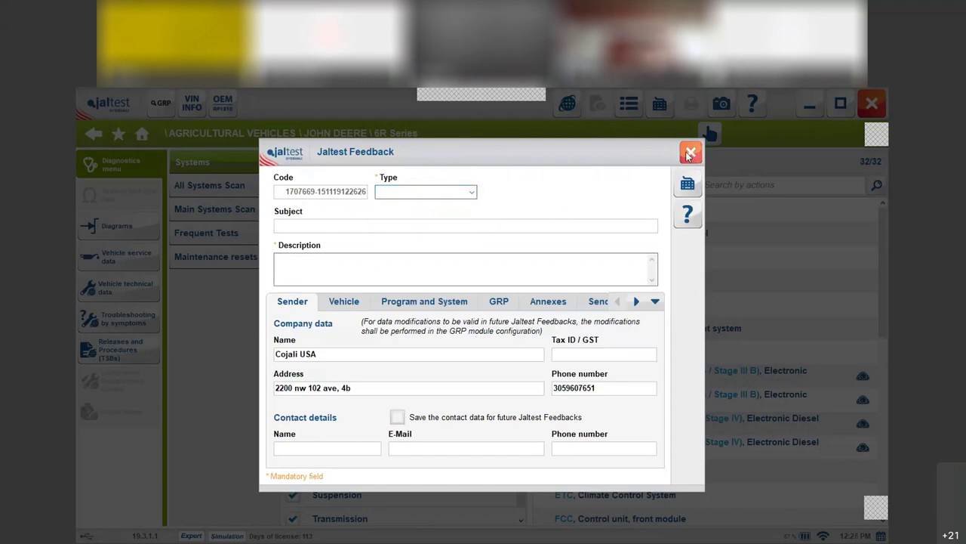
pyautogui.click(691, 154)
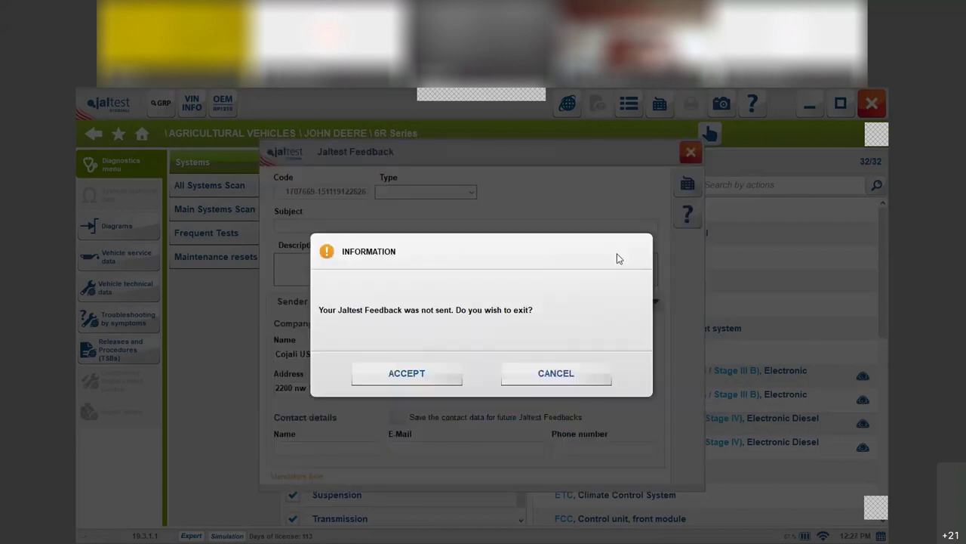
pyautogui.click(437, 374)
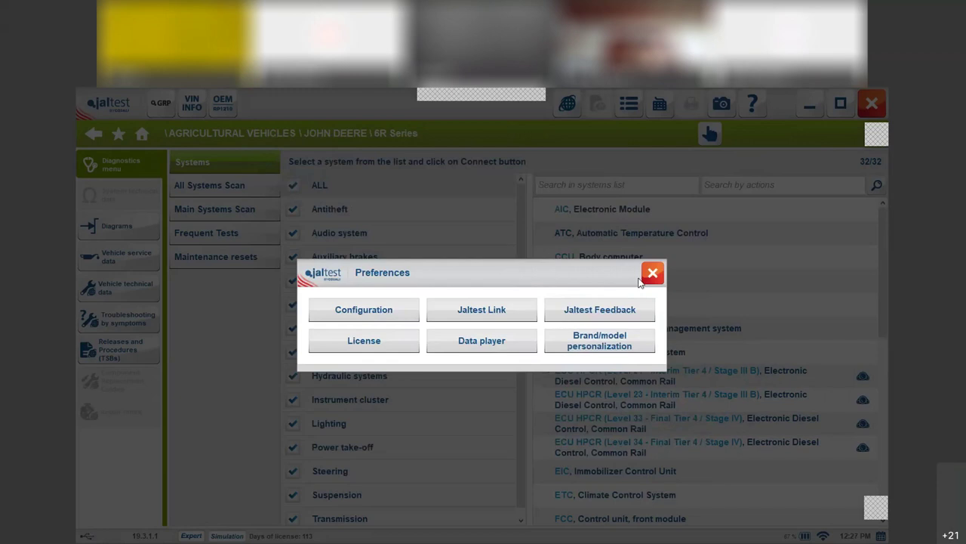
pyautogui.click(652, 272)
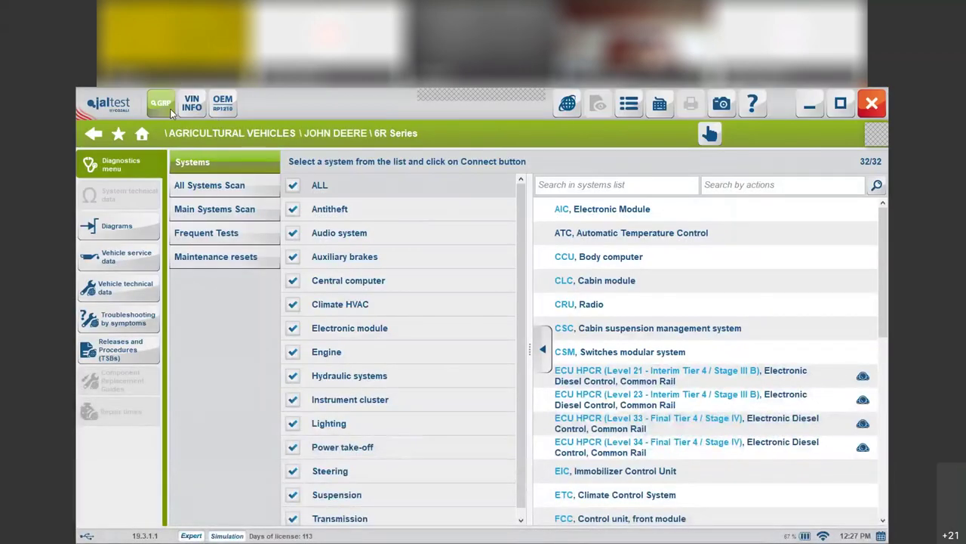
# - Open GRP from the home screen, review its customer/vehicle, reports, workshop management and human resources options, and close it
pyautogui.click(143, 136)
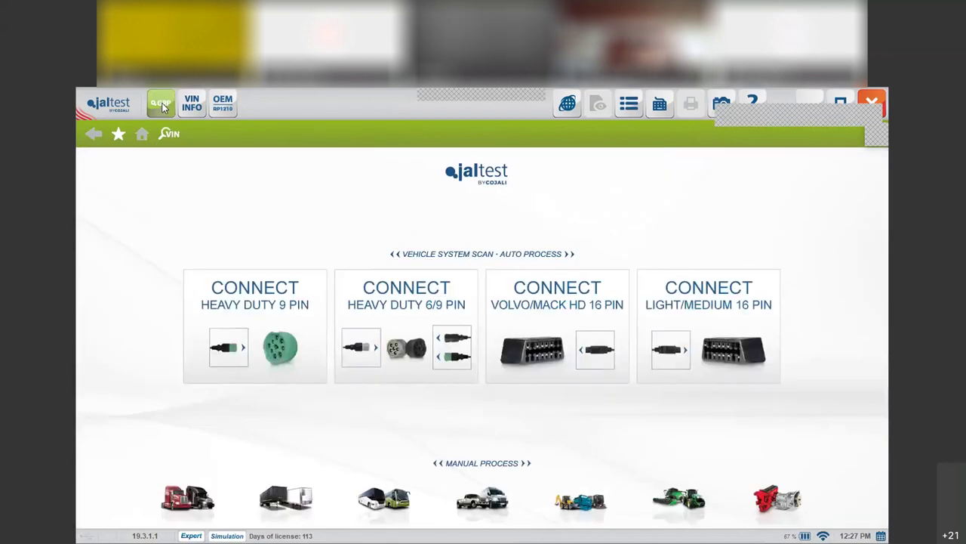
pyautogui.click(162, 106)
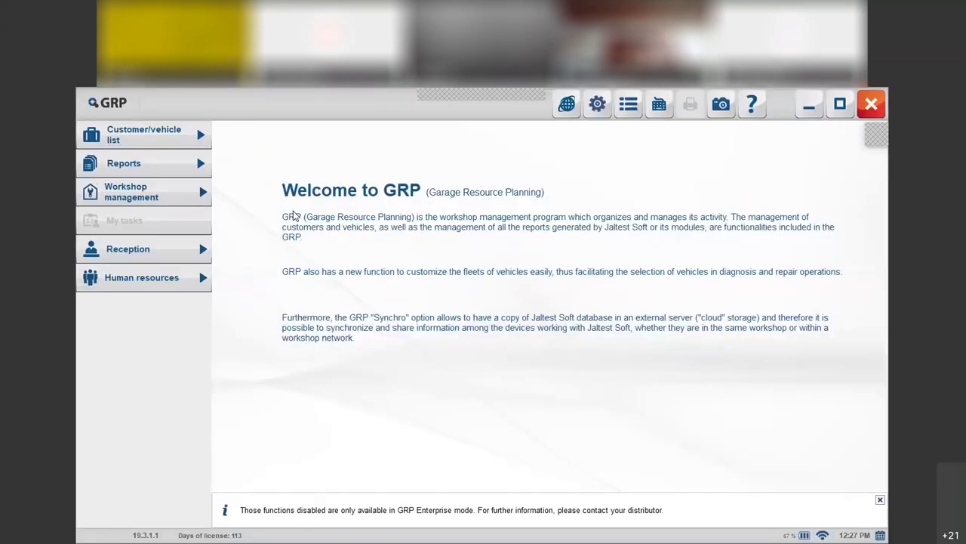
pyautogui.click(195, 168)
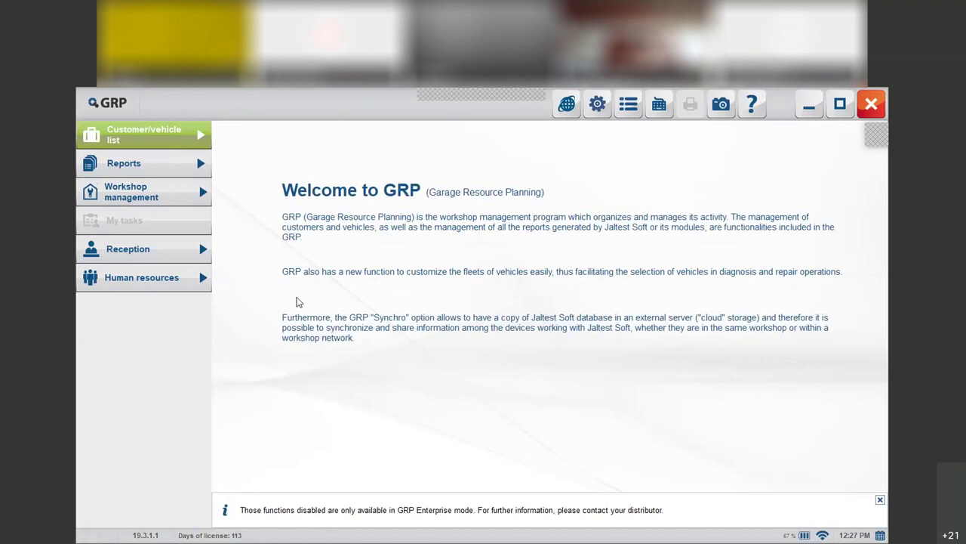
pyautogui.click(200, 136)
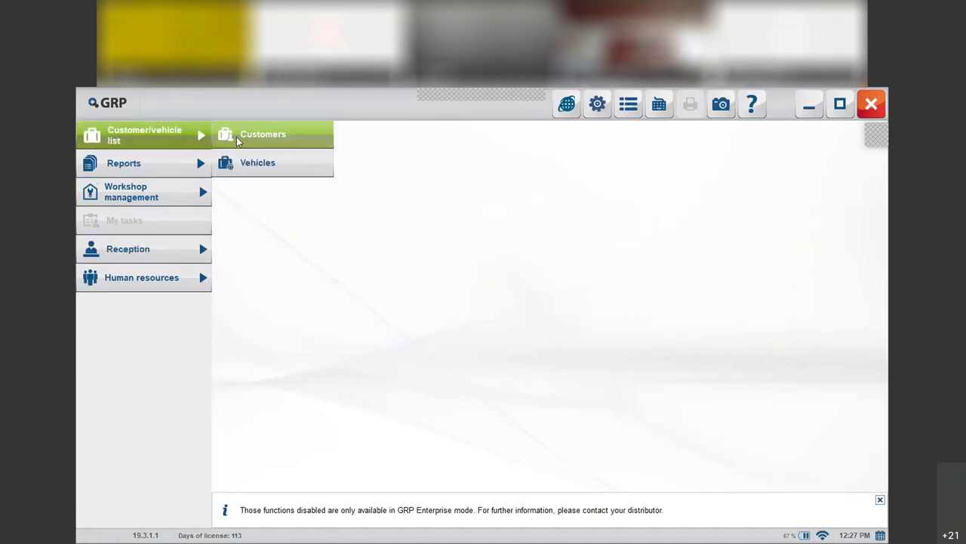
pyautogui.click(200, 195)
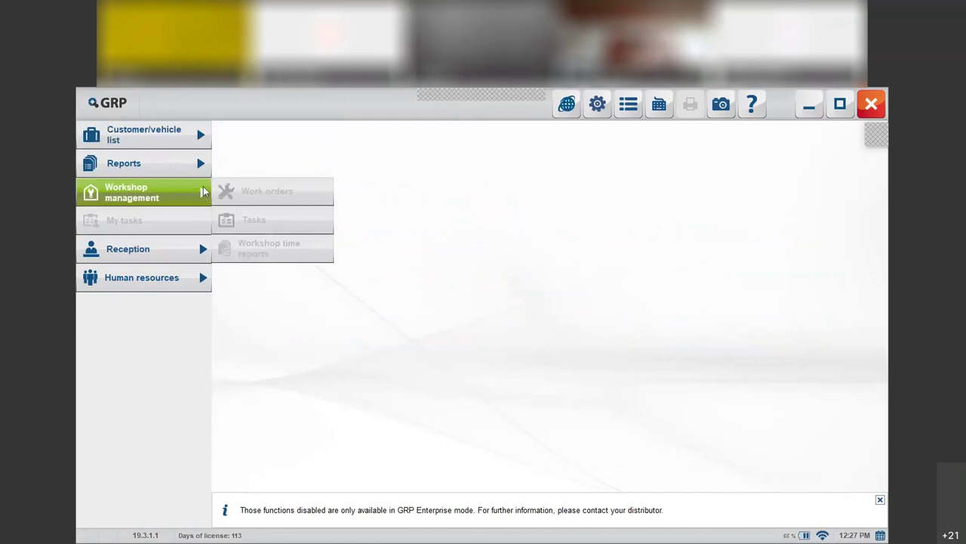
pyautogui.click(197, 277)
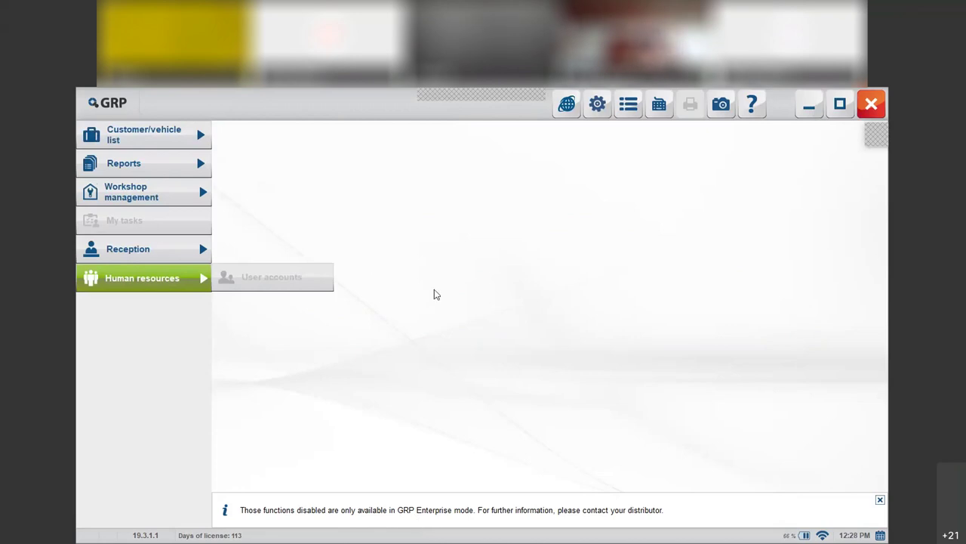
pyautogui.click(871, 104)
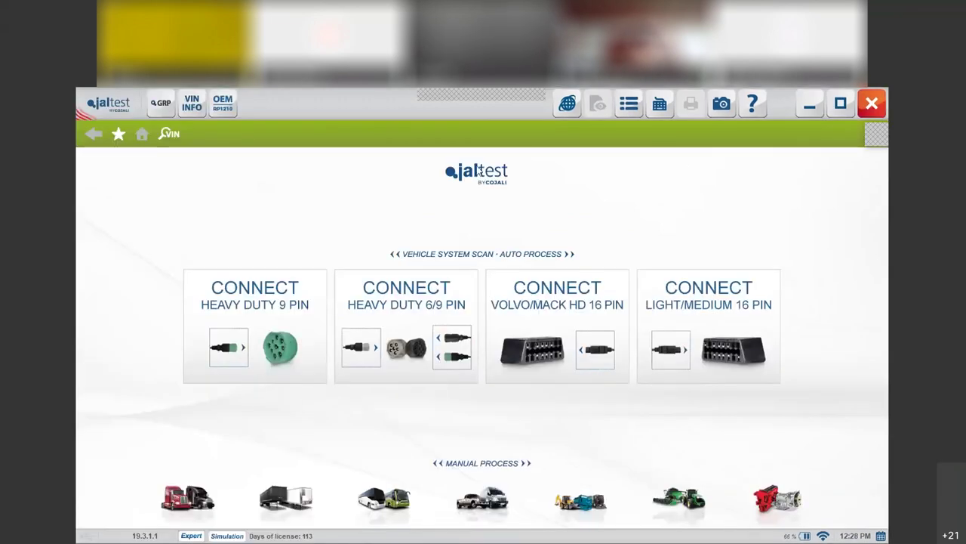
# - Examine the vehicle search by VIN with the agricultural vehicle type enabled, then close the vehicles browser
pyautogui.click(172, 137)
pyautogui.click(357, 332)
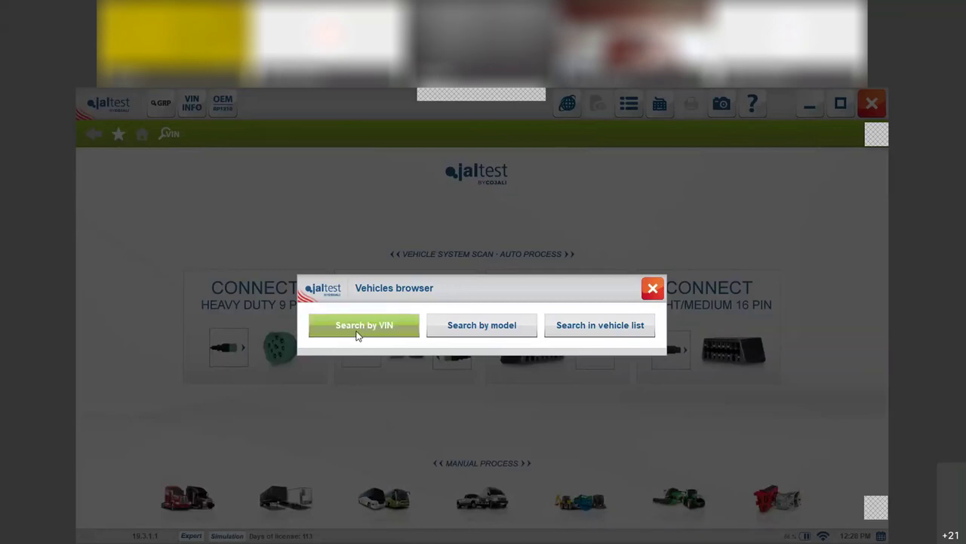
pyautogui.click(282, 248)
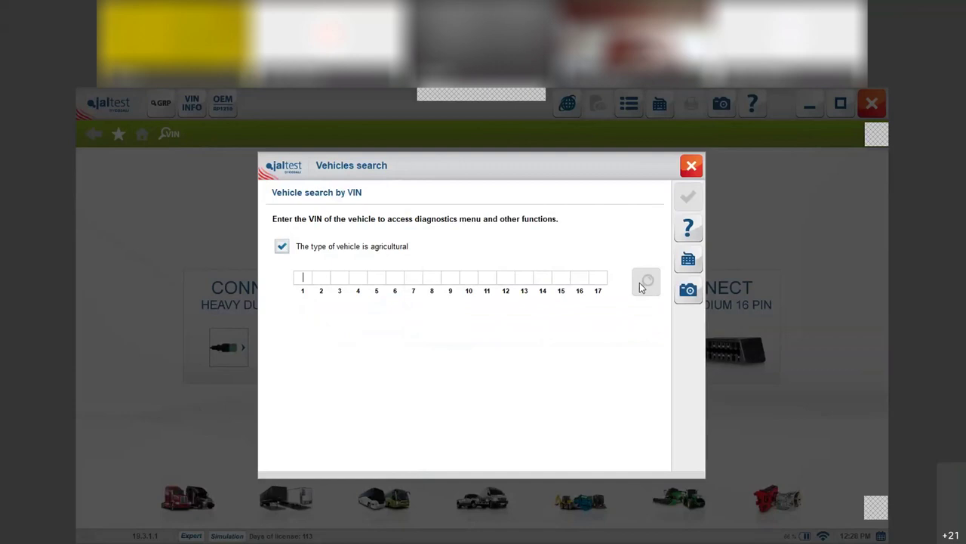
pyautogui.click(690, 168)
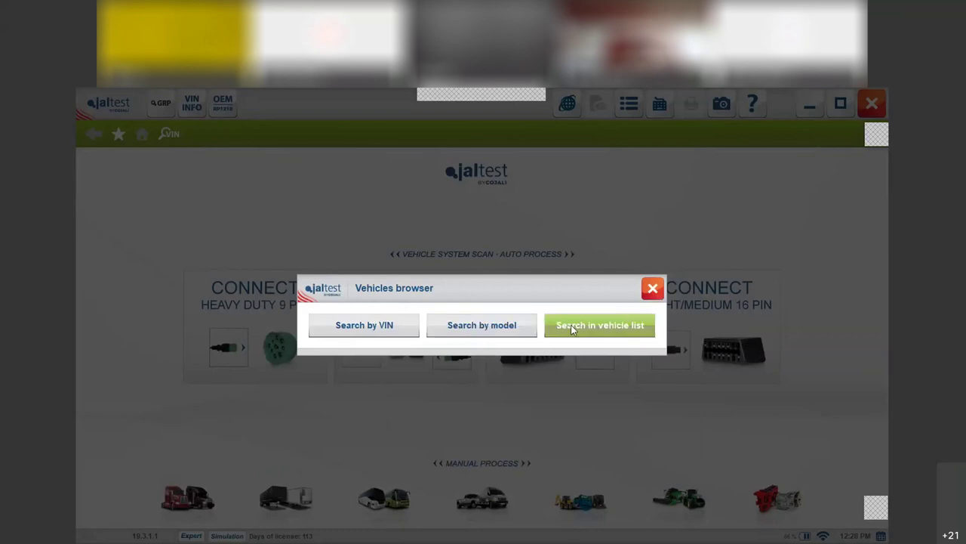
pyautogui.click(652, 290)
# - Examine the brand/model personalization in the preferences, then close it without adding a brand
pyautogui.click(628, 105)
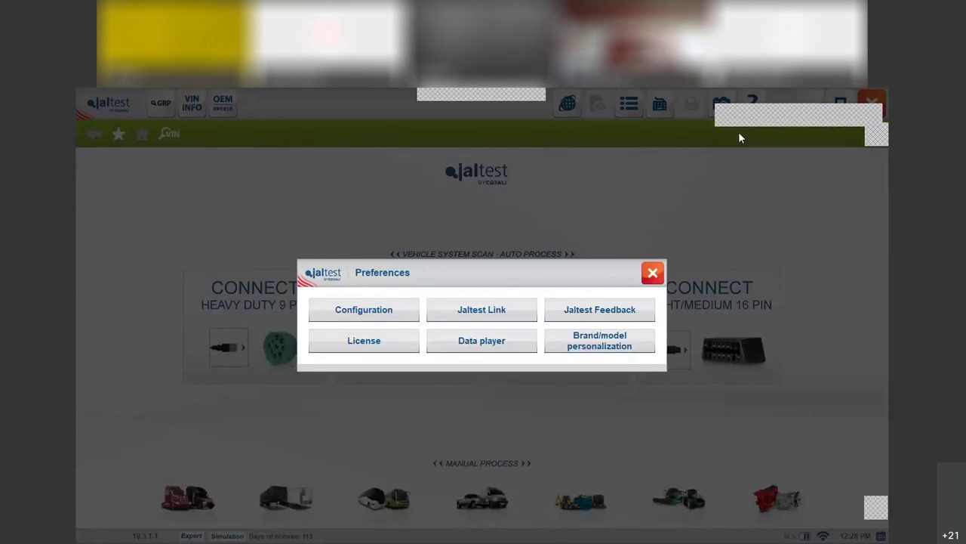
pyautogui.click(628, 346)
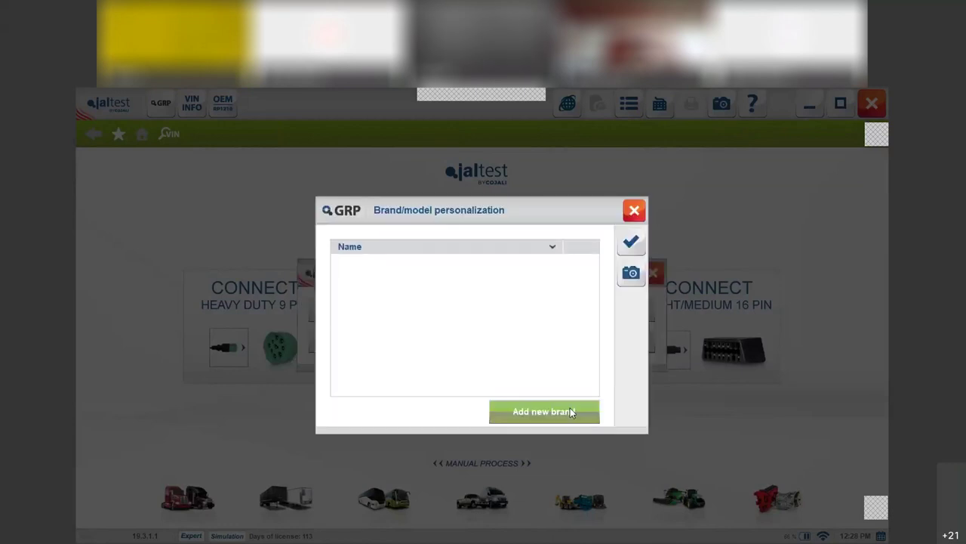
pyautogui.click(633, 210)
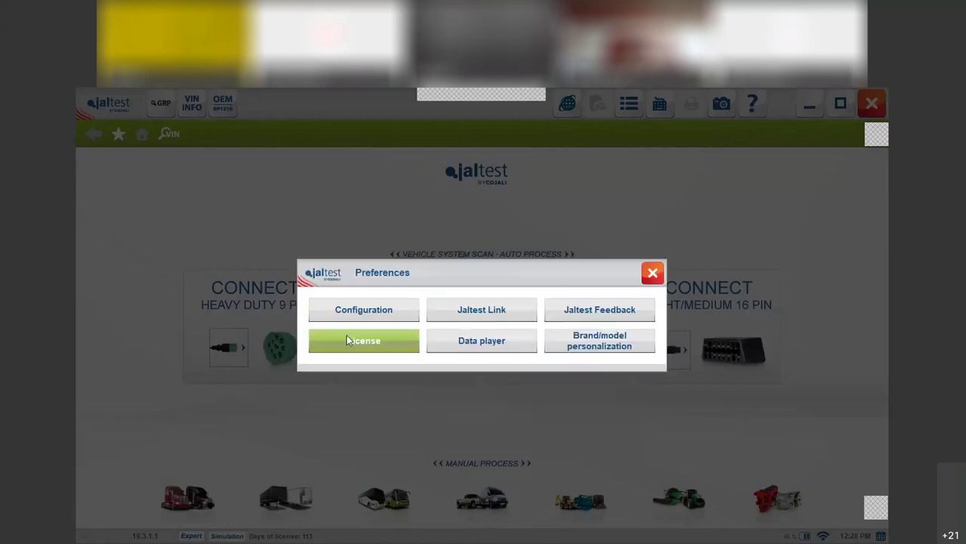
pyautogui.click(652, 273)
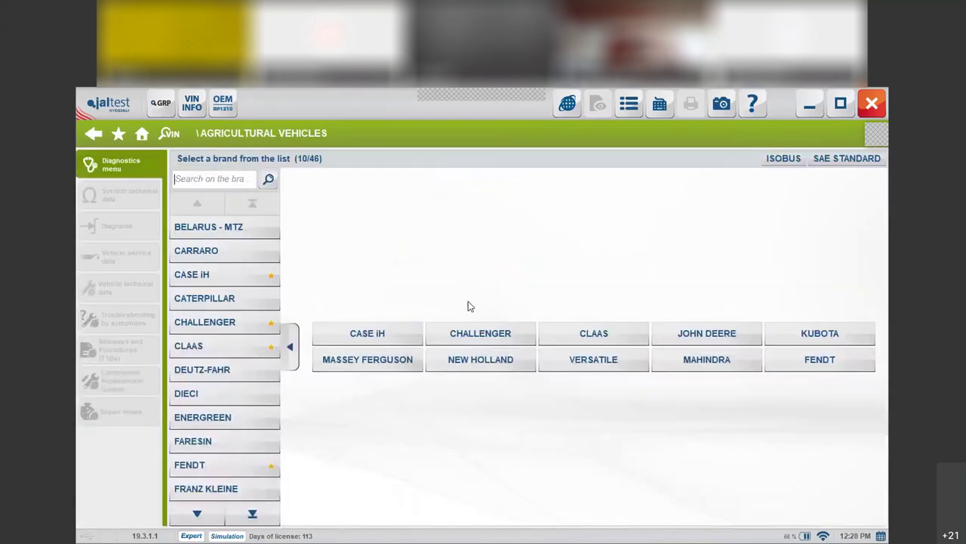
# - Open the CASE IH Magnum CVT (250, 280, 310, 340, 380), engine: Final Tier 4 / Stage IV, from the agricultural vehicles' Magnum Series
pyautogui.click(399, 332)
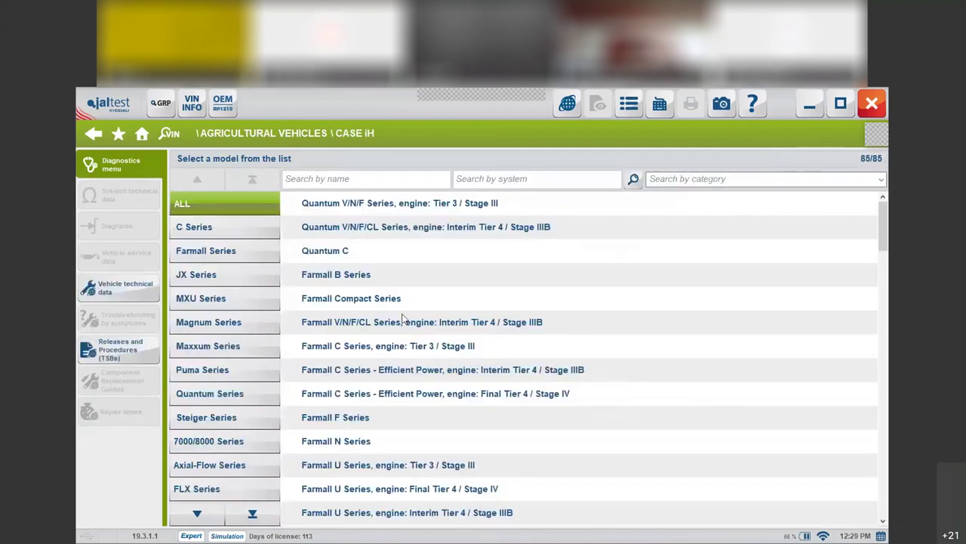
pyautogui.click(223, 328)
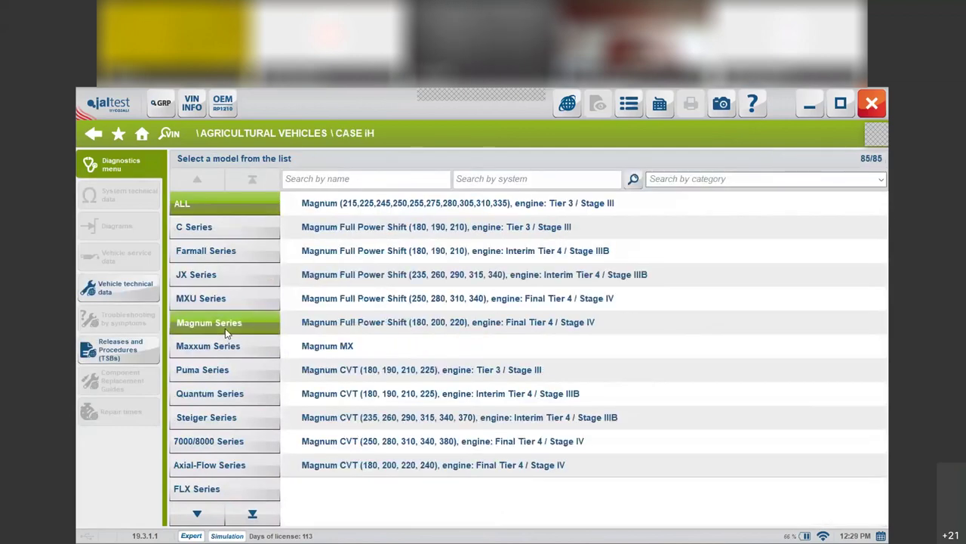
pyautogui.click(364, 444)
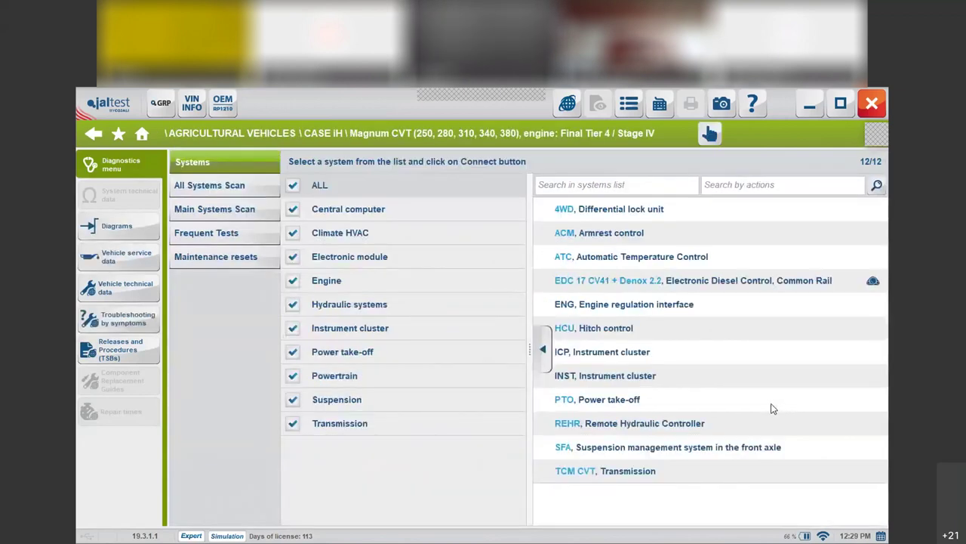
# - Review the Magnum CVT's all systems scan, main systems scan, frequent tests and maintenance resets, then return to its systems list
pyautogui.click(243, 191)
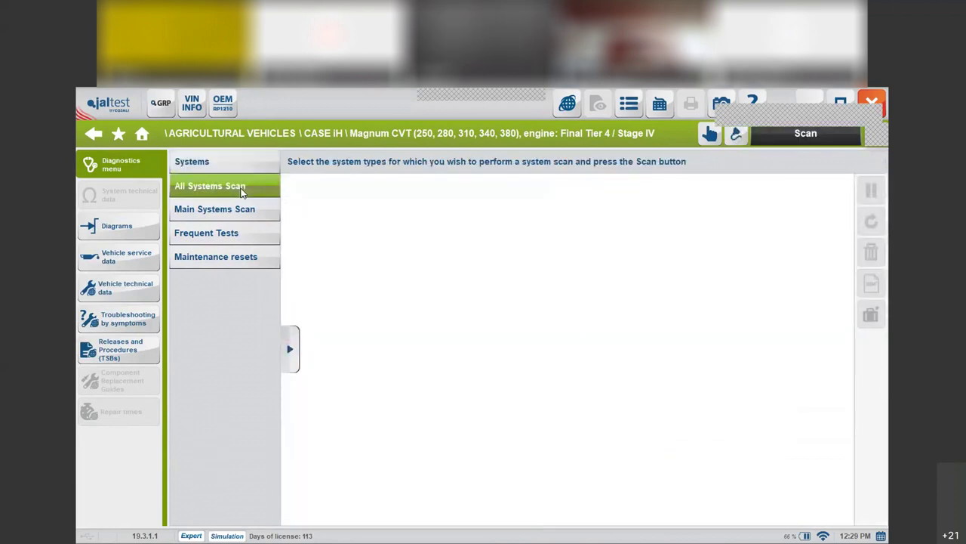
pyautogui.click(237, 217)
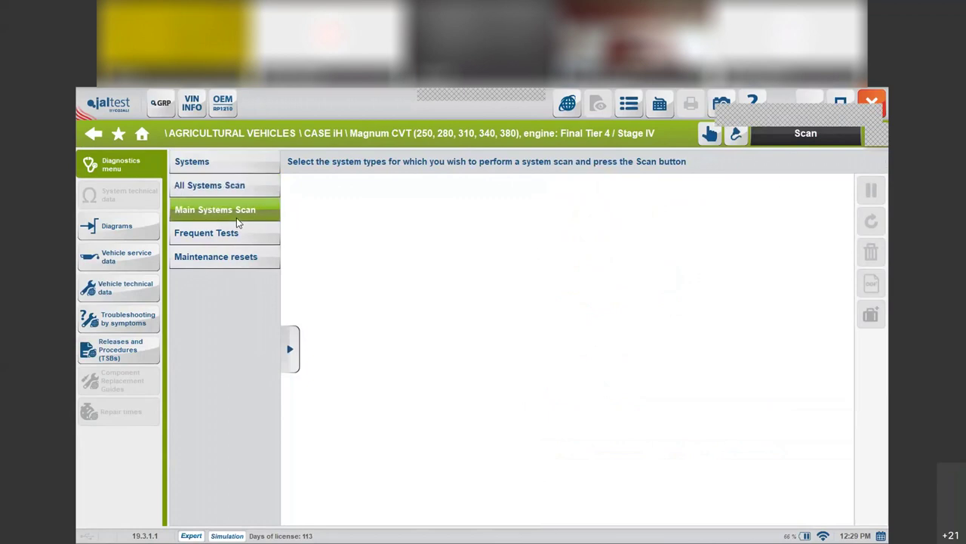
pyautogui.click(242, 234)
pyautogui.click(244, 263)
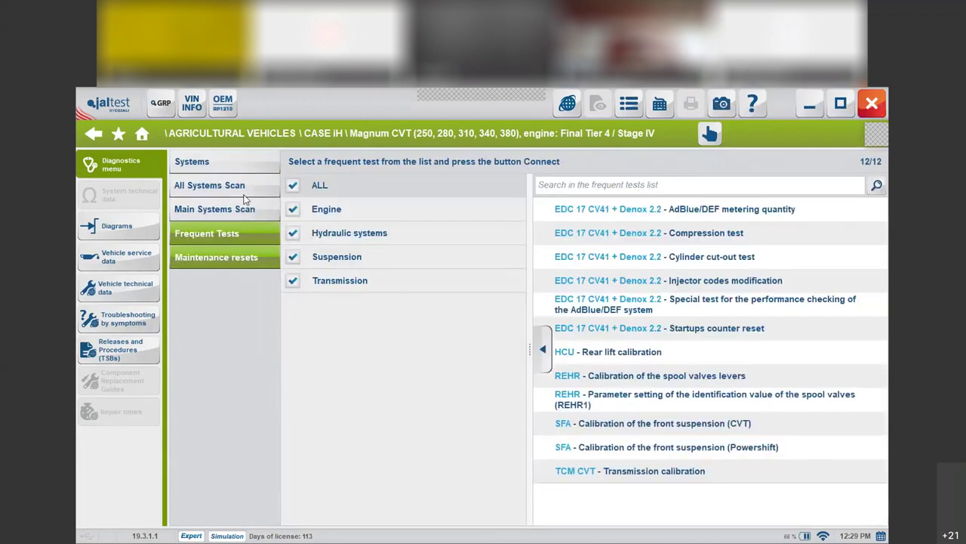
pyautogui.click(239, 162)
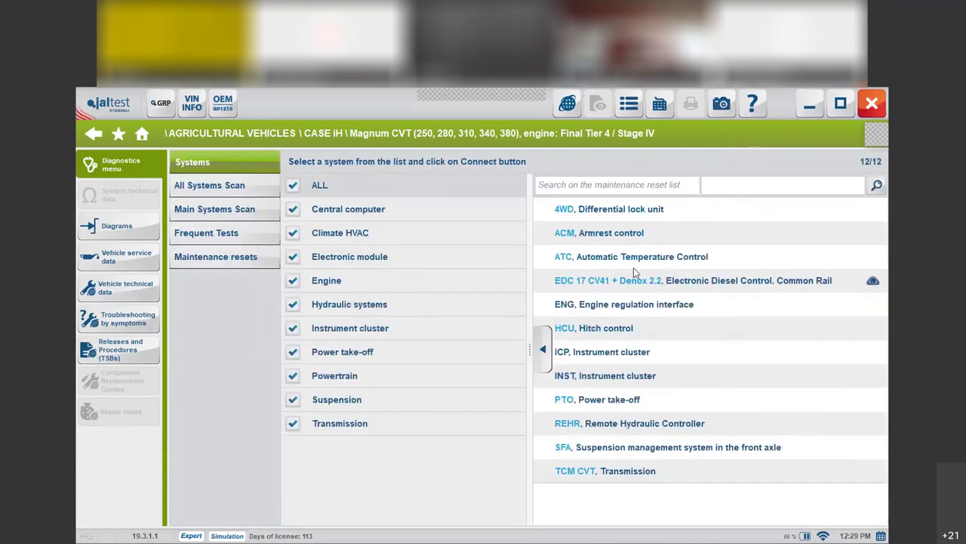
# - Review the available connections for the all systems scan and select Connection 2 - JDC 217M3
pyautogui.click(210, 185)
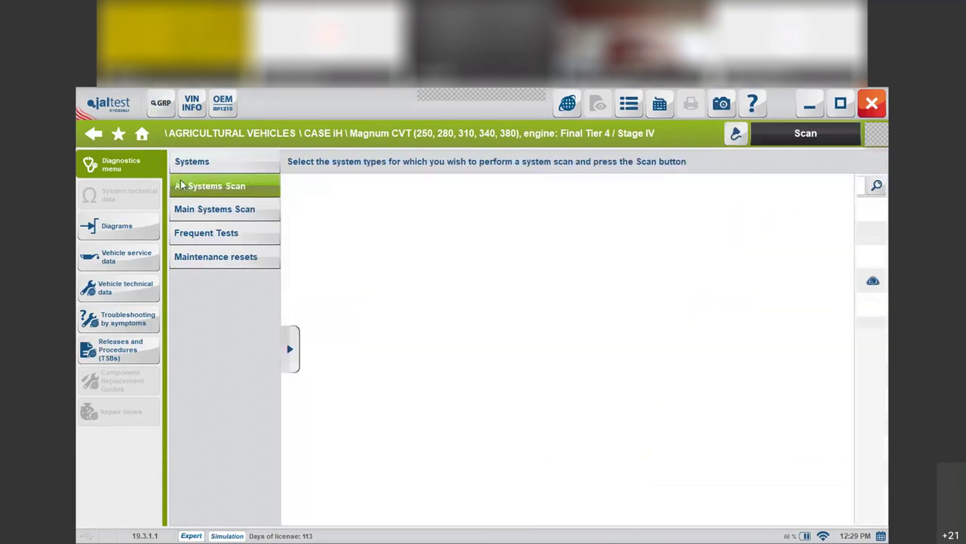
pyautogui.click(731, 142)
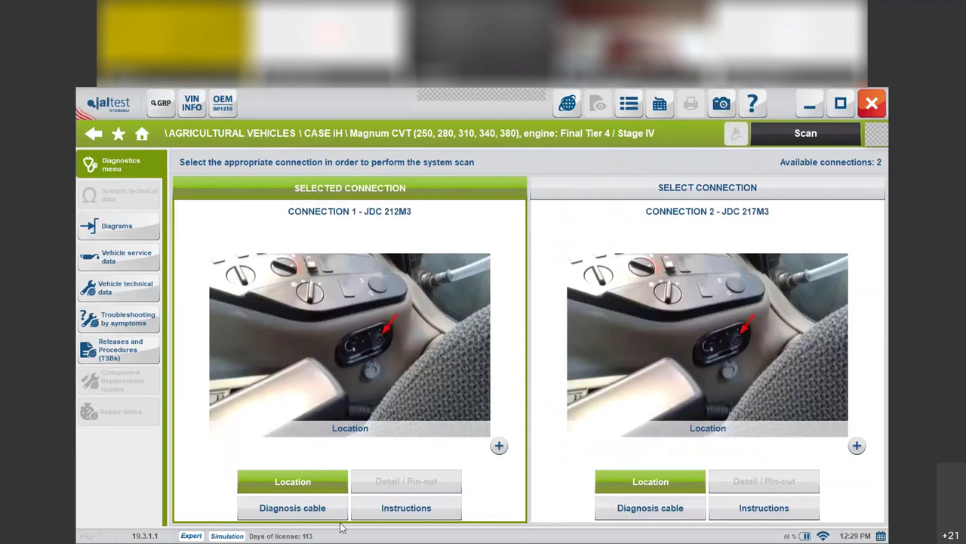
pyautogui.click(665, 188)
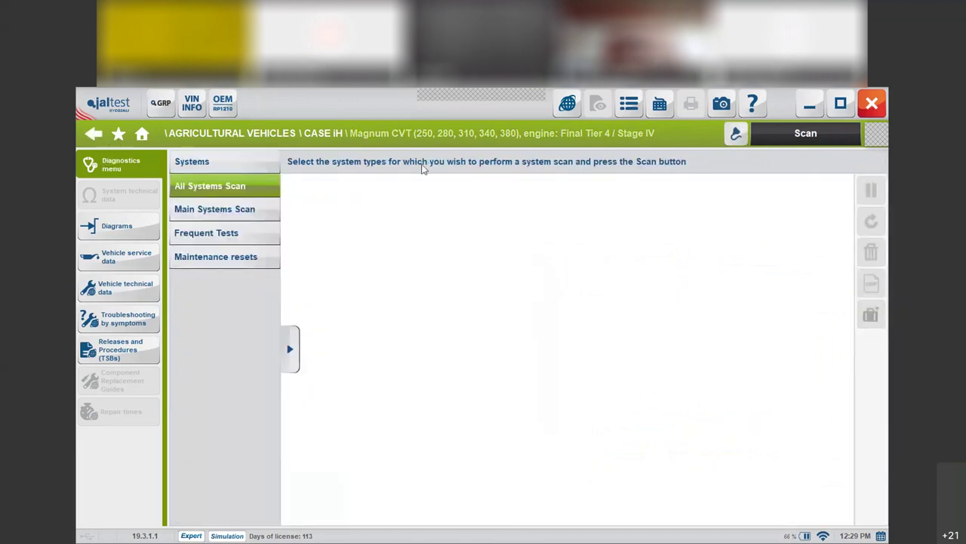
# - Leave the Magnum CVT and go back through the model and brand lists to the home screen
pyautogui.click(97, 139)
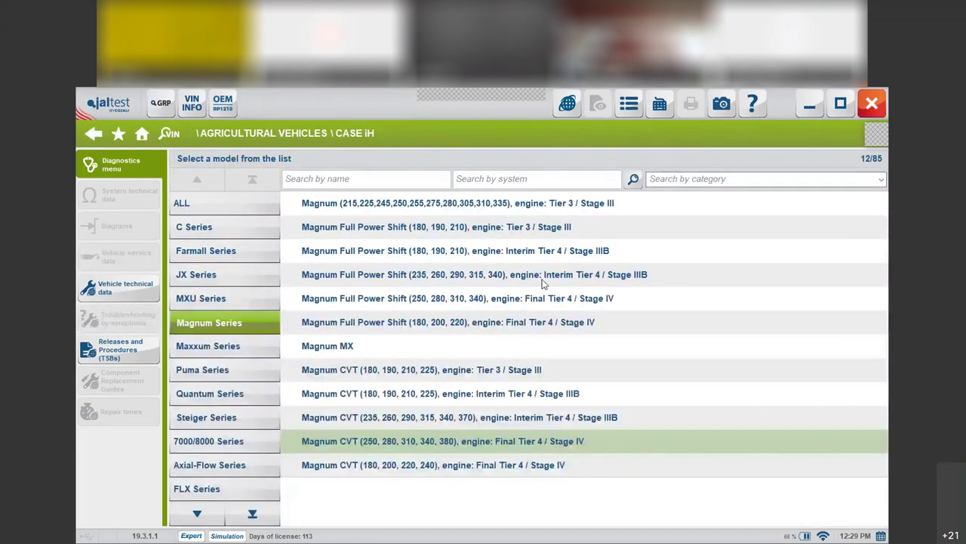
pyautogui.click(91, 138)
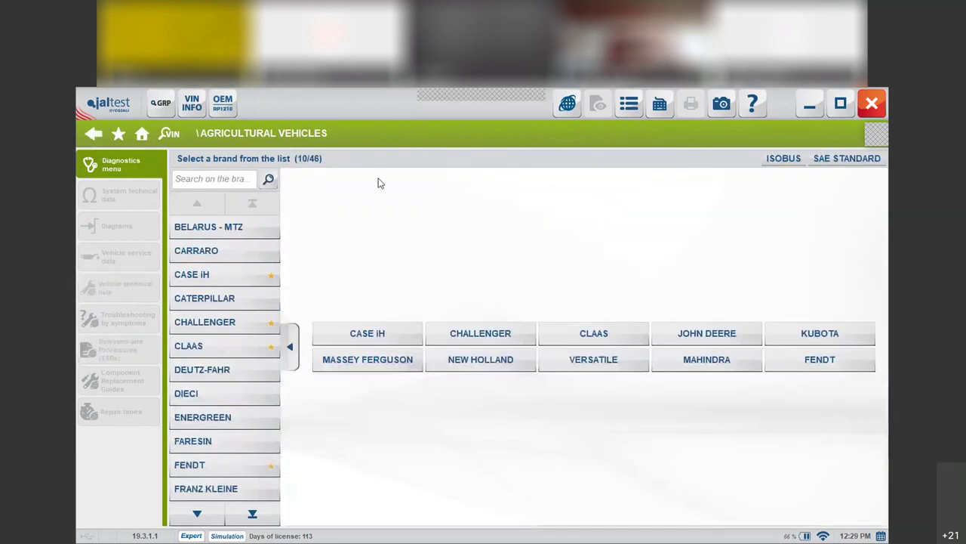
pyautogui.click(143, 133)
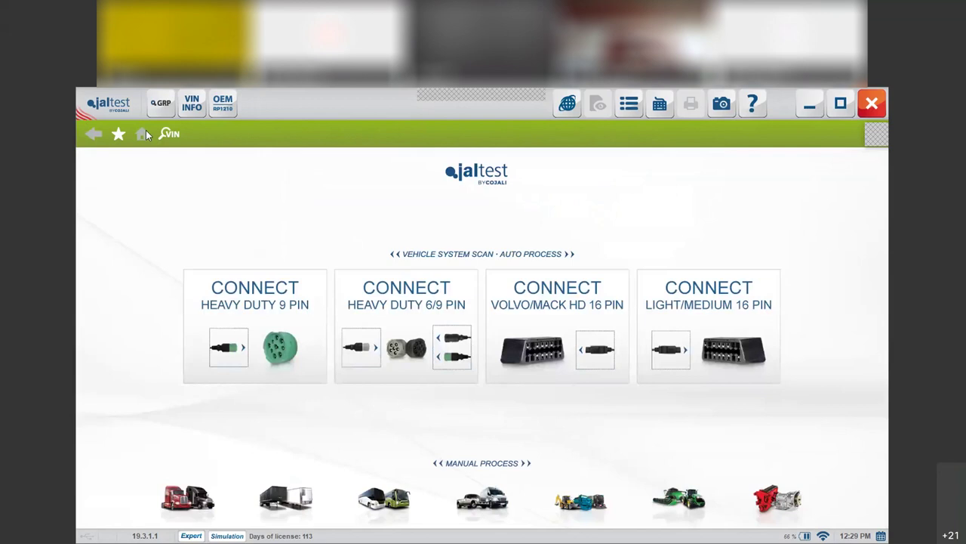